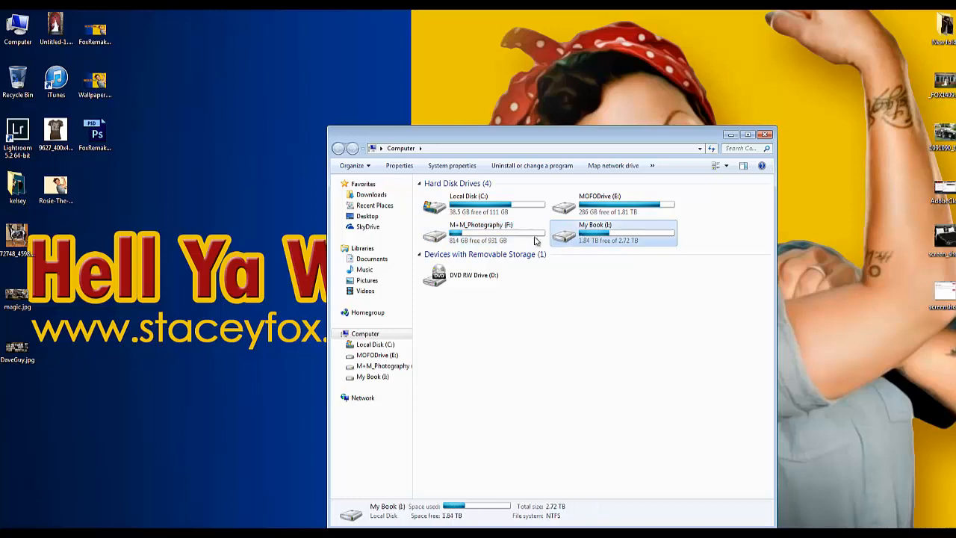
pyautogui.click(596, 207)
pyautogui.doubleClick(598, 232)
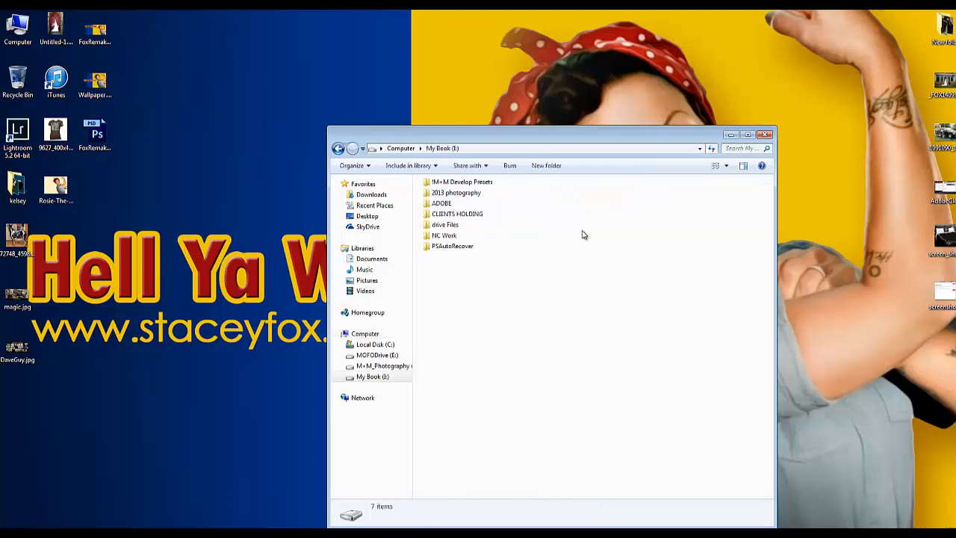
pyautogui.click(338, 148)
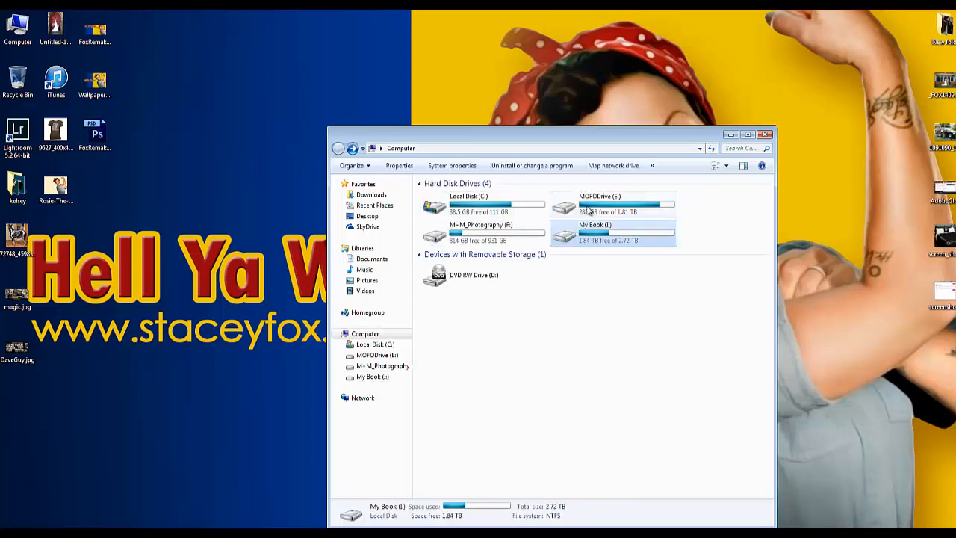
# Open the client shoot folder dated 20120316 inside 2012 PHOTOGRAPHY on the MOFODrive (E:) drive.
pyautogui.doubleClick(619, 198)
pyautogui.click(454, 214)
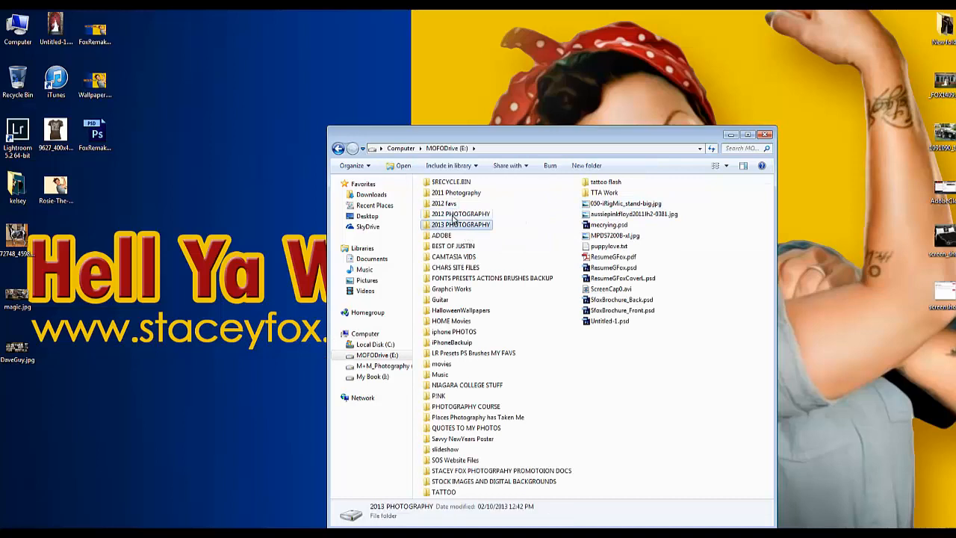
pyautogui.doubleClick(454, 215)
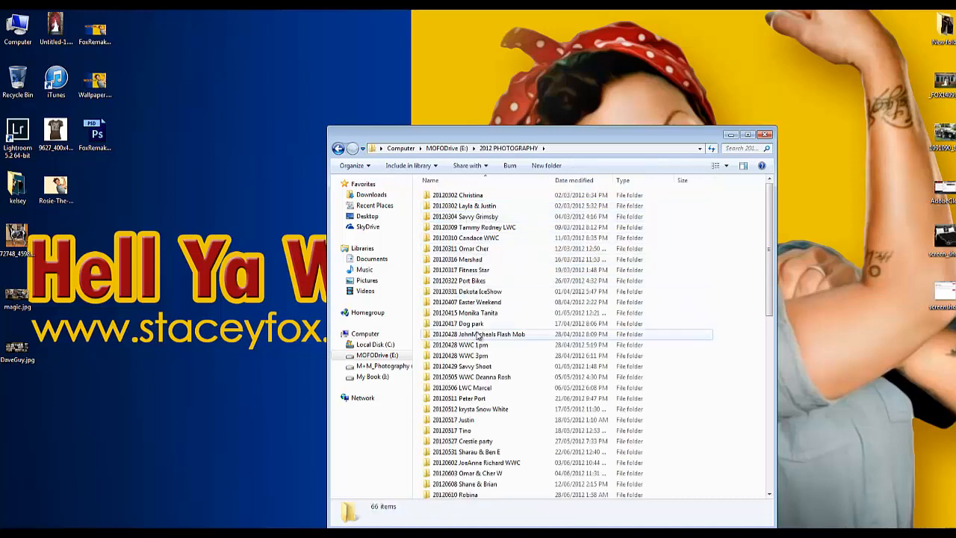
pyautogui.doubleClick(475, 260)
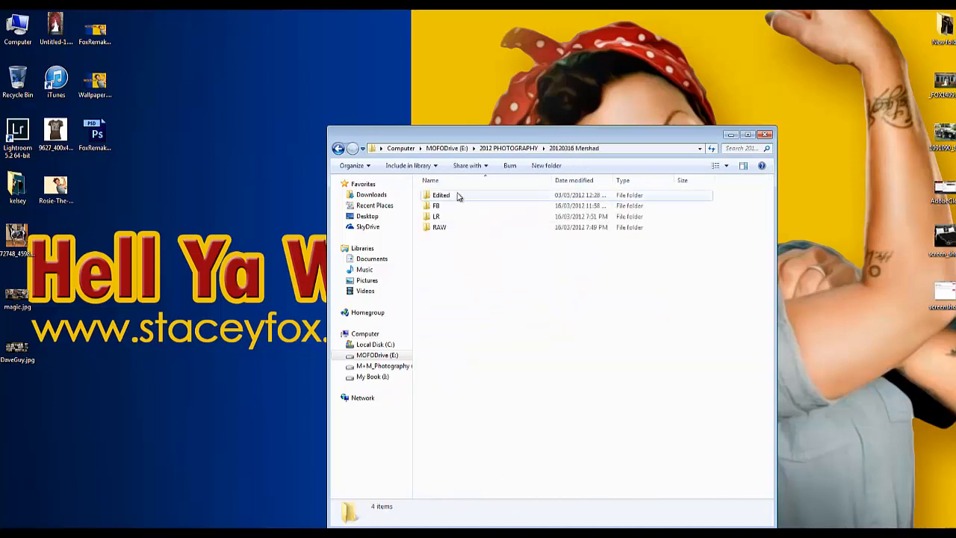
# Open the client's Lightroom catalog (.lrcat) from the shoot's LR subfolder in Lightroom.
pyautogui.click(448, 195)
pyautogui.click(441, 228)
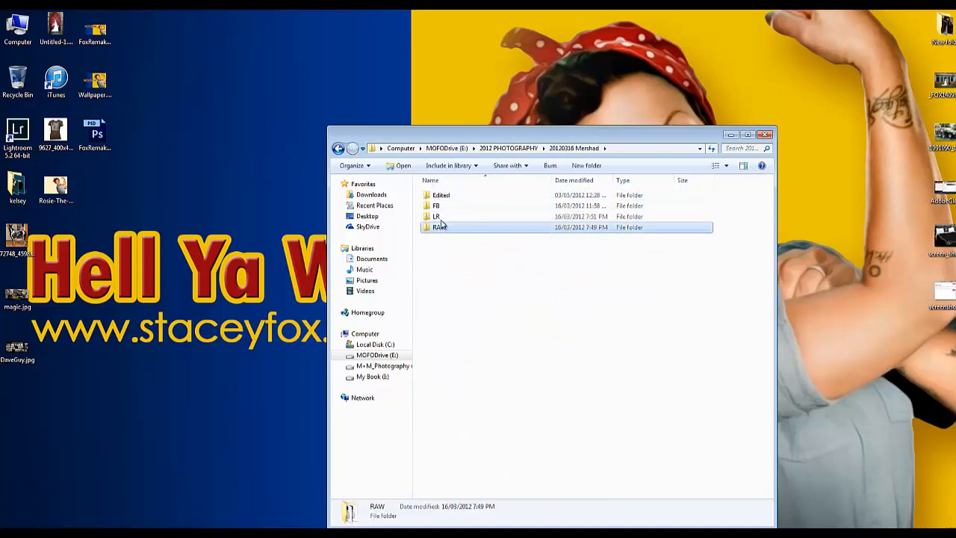
pyautogui.click(439, 217)
pyautogui.doubleClick(442, 219)
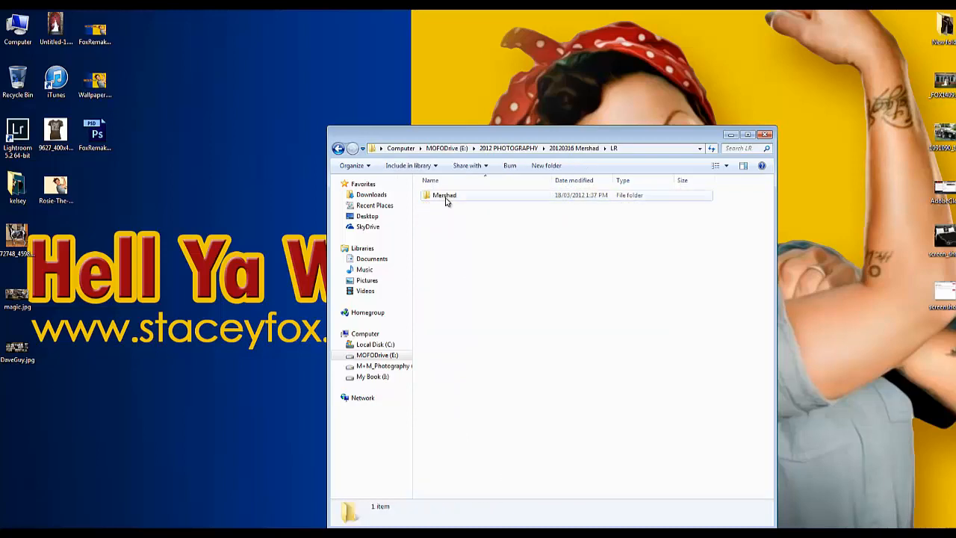
pyautogui.click(449, 200)
pyautogui.doubleClick(448, 200)
pyautogui.click(449, 208)
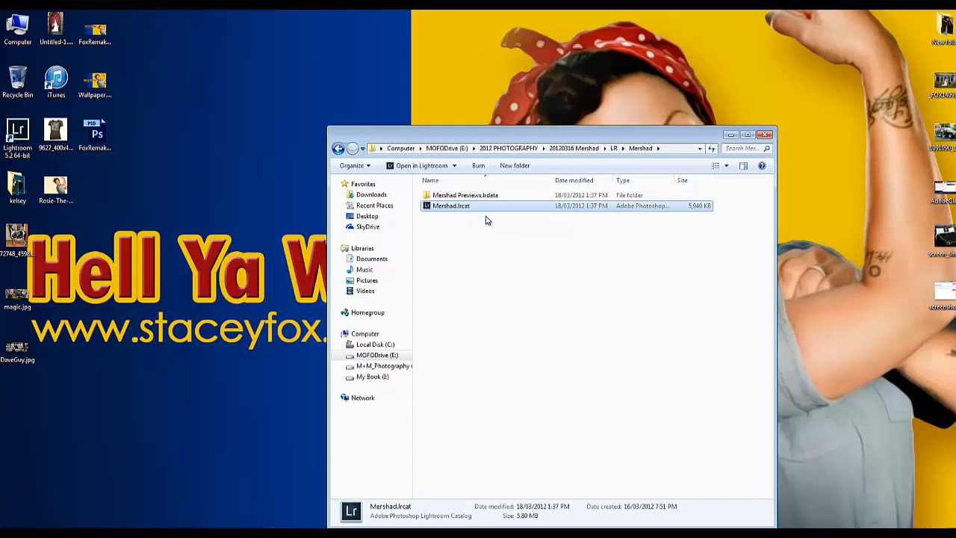
pyautogui.click(575, 317)
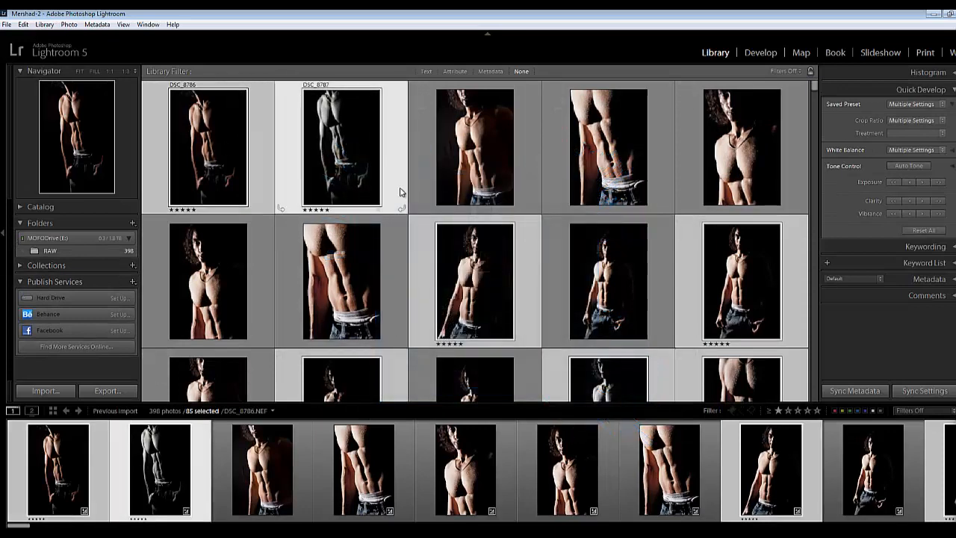
# Preview individual shots from the start of the shoot, including DSC_8793, DSC_8787, DSC_8815 and DSC_8816.
pyautogui.click(443, 195)
pyautogui.click(482, 292)
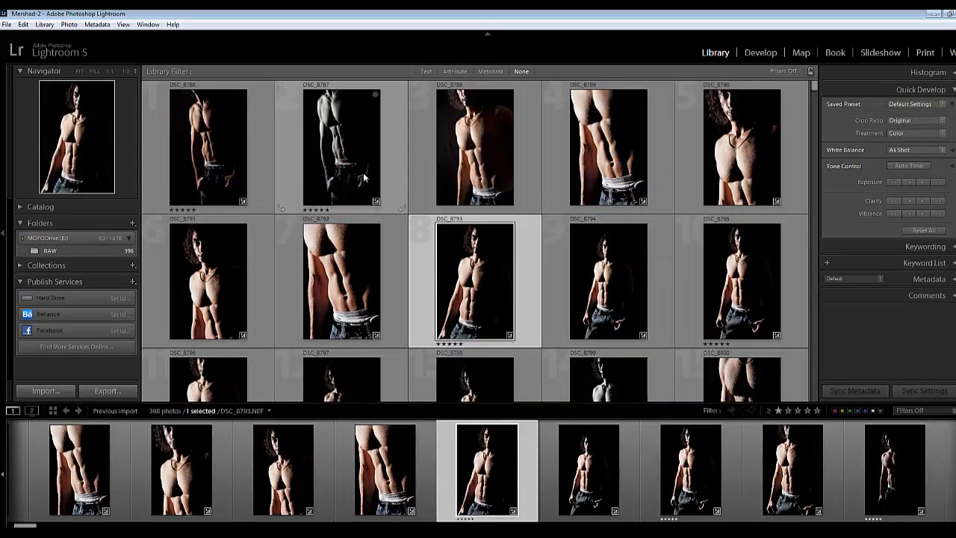
pyautogui.click(362, 176)
pyautogui.scroll(-5, 448, 264)
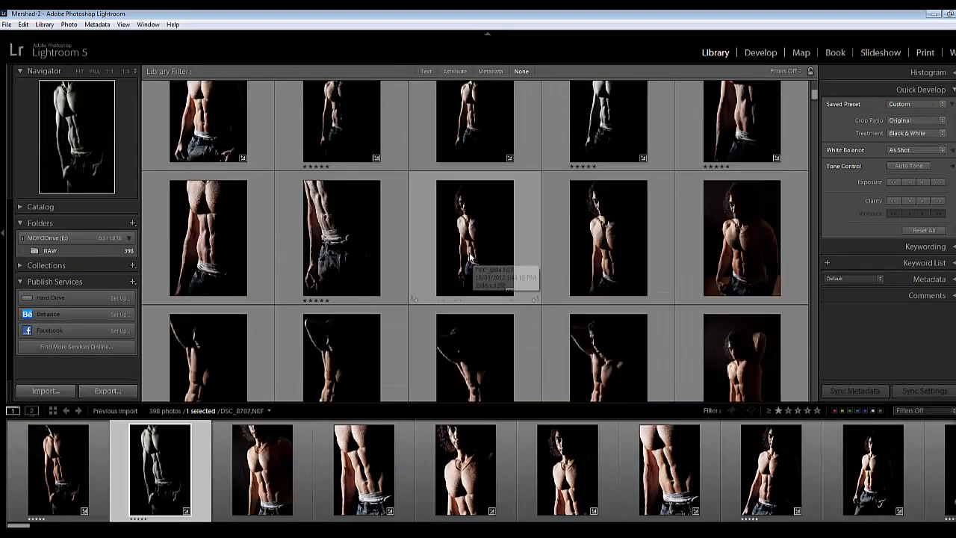
pyautogui.scroll(5, 482, 259)
pyautogui.scroll(-4, 504, 175)
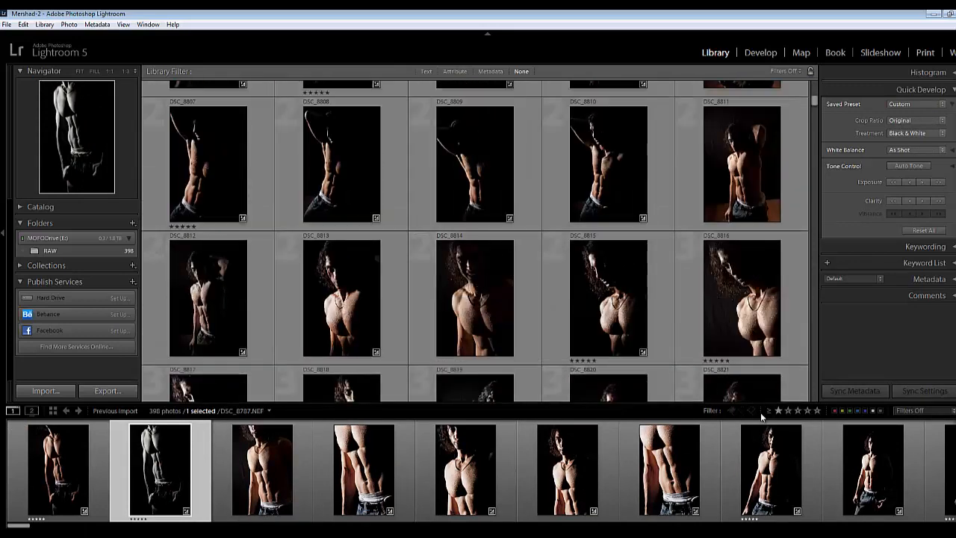
pyautogui.click(647, 321)
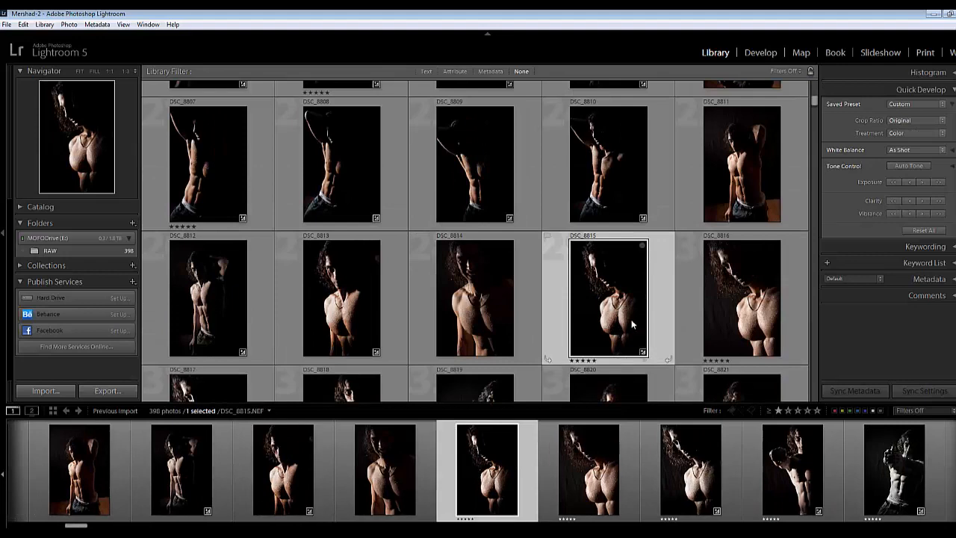
pyautogui.scroll(-1, 647, 322)
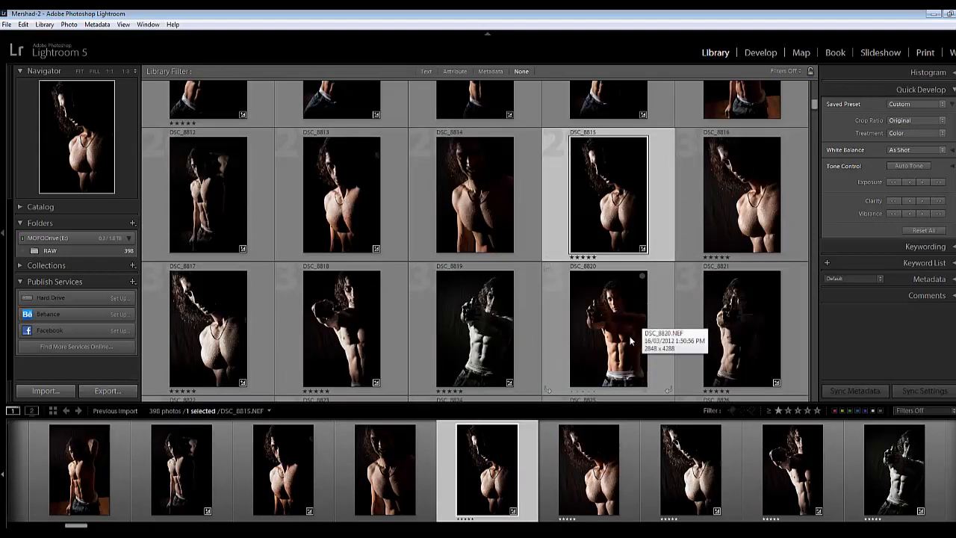
pyautogui.click(715, 246)
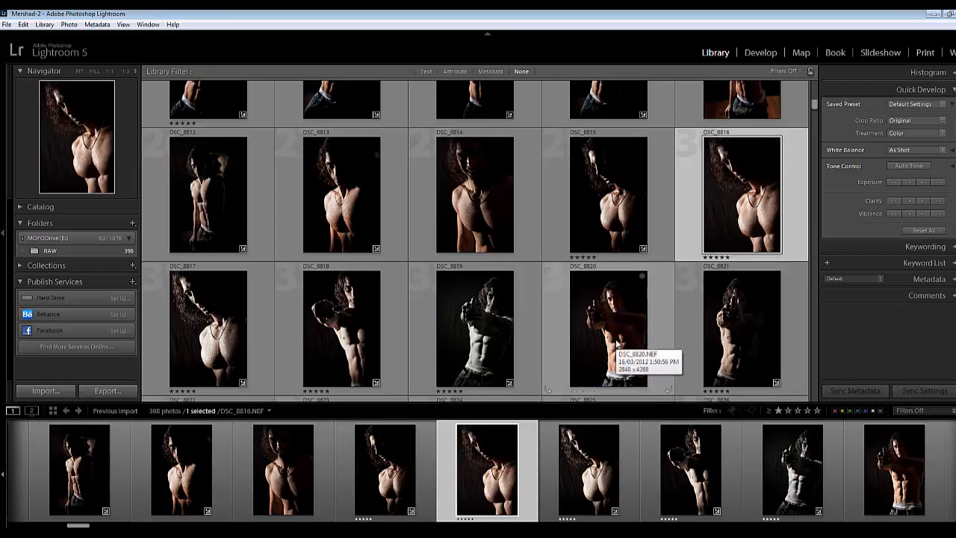
# Look through the rest of the shoot's thumbnails for a suitable low-key photo.
pyautogui.scroll(-6, 616, 344)
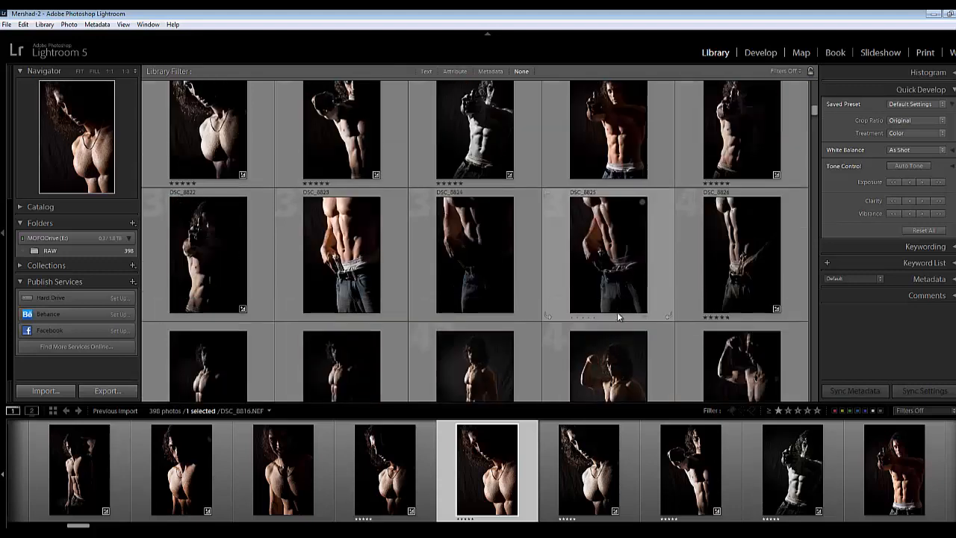
pyautogui.scroll(-3, 614, 300)
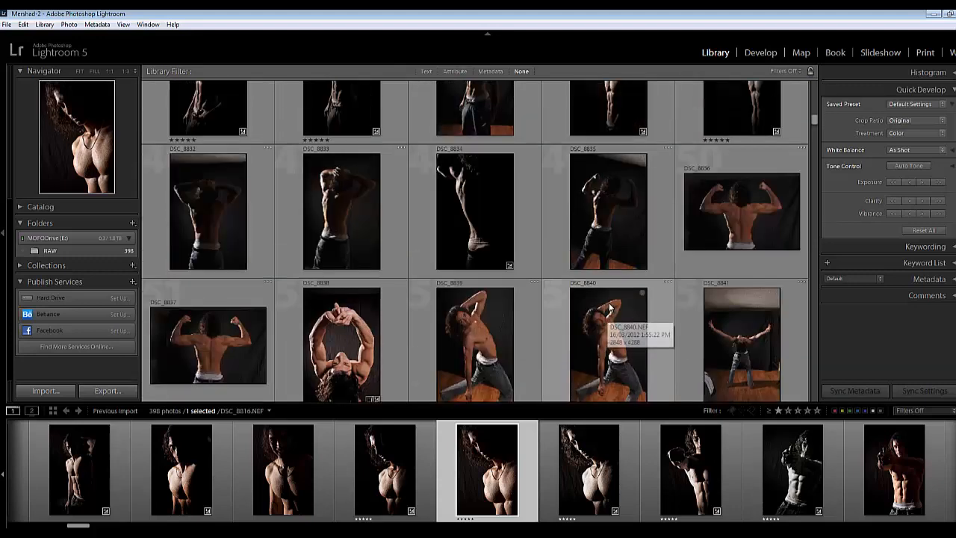
pyautogui.scroll(-3, 608, 301)
pyautogui.scroll(-6, 609, 301)
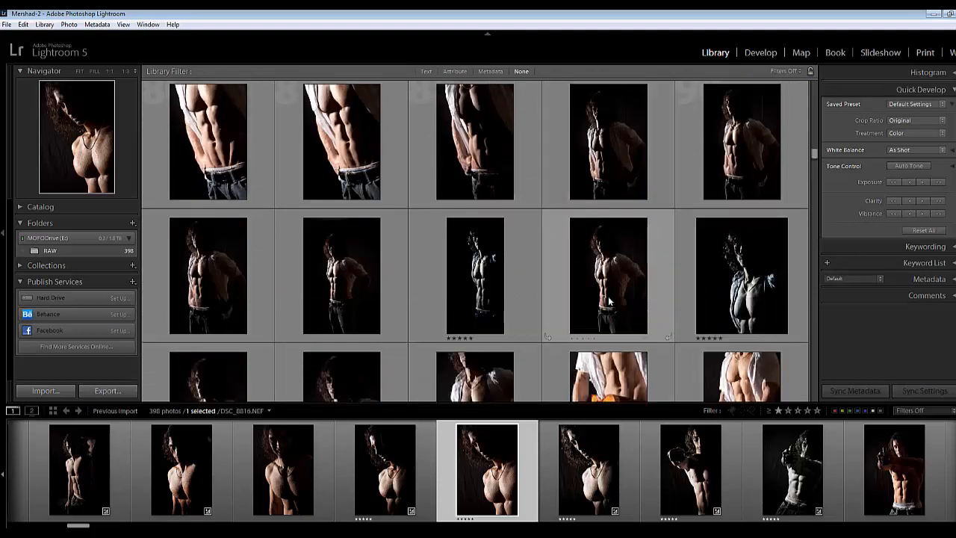
pyautogui.scroll(-3, 609, 304)
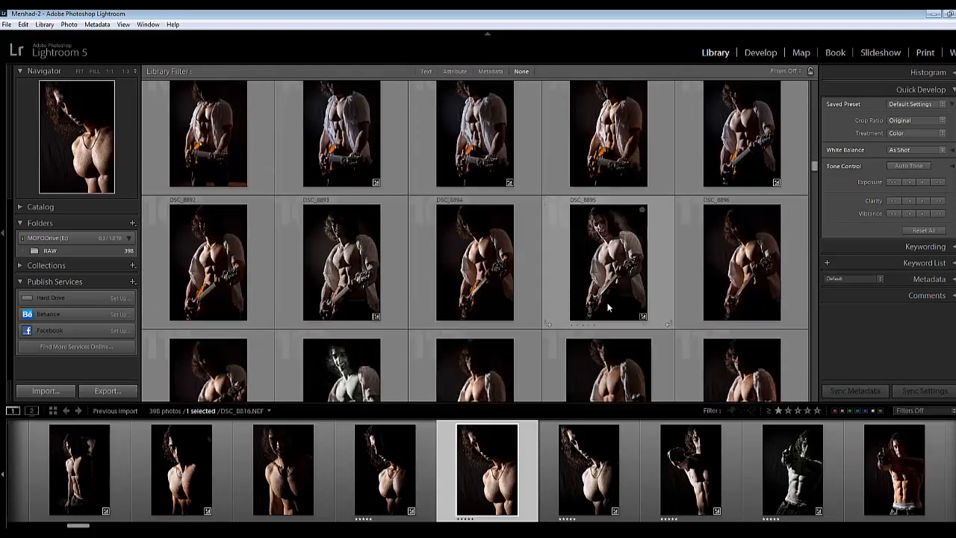
pyautogui.scroll(3, 609, 307)
pyautogui.scroll(-6, 603, 303)
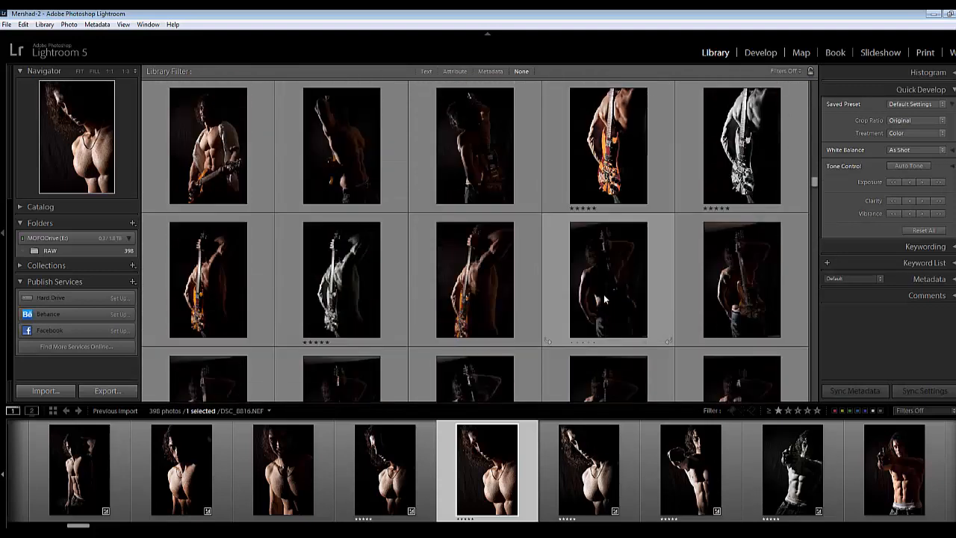
pyautogui.scroll(-8, 602, 299)
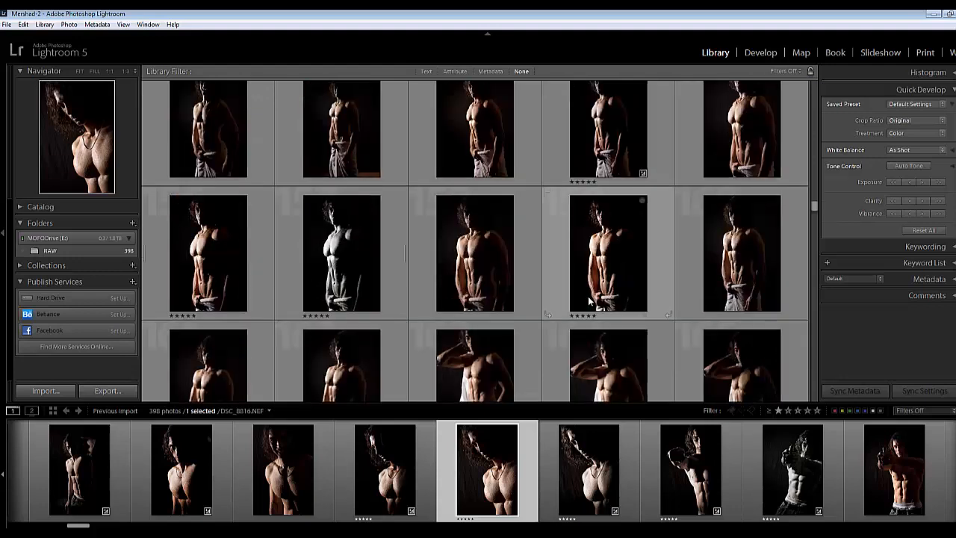
pyautogui.scroll(-6, 589, 297)
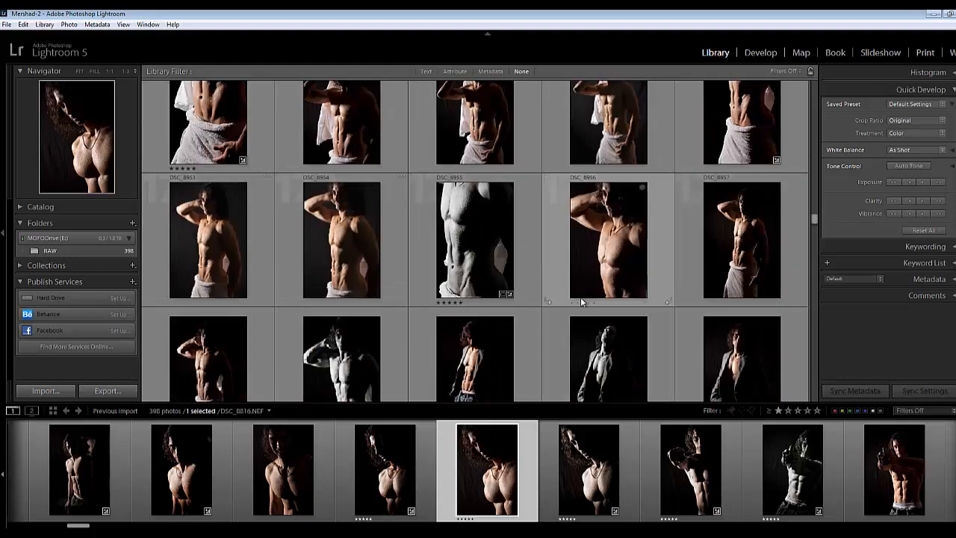
pyautogui.scroll(6, 580, 295)
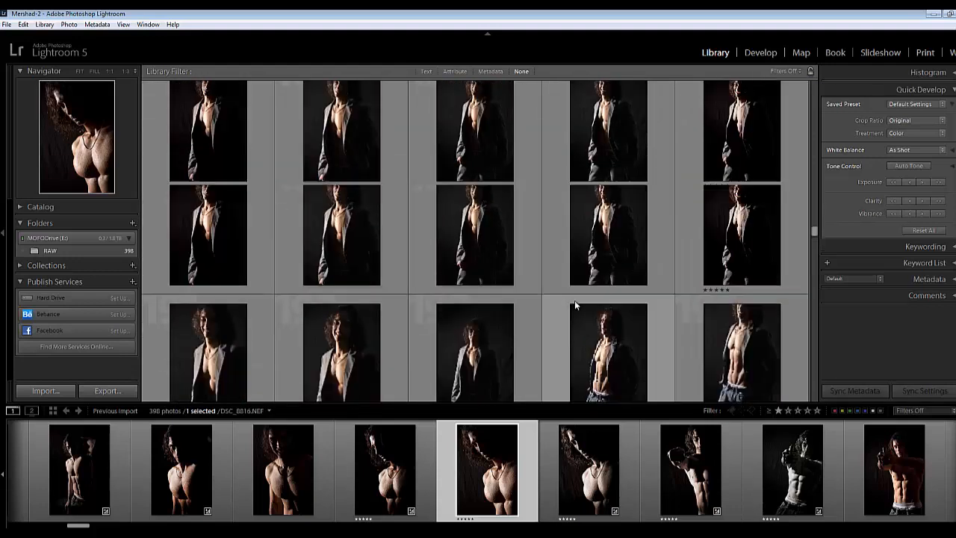
pyautogui.scroll(2, 577, 298)
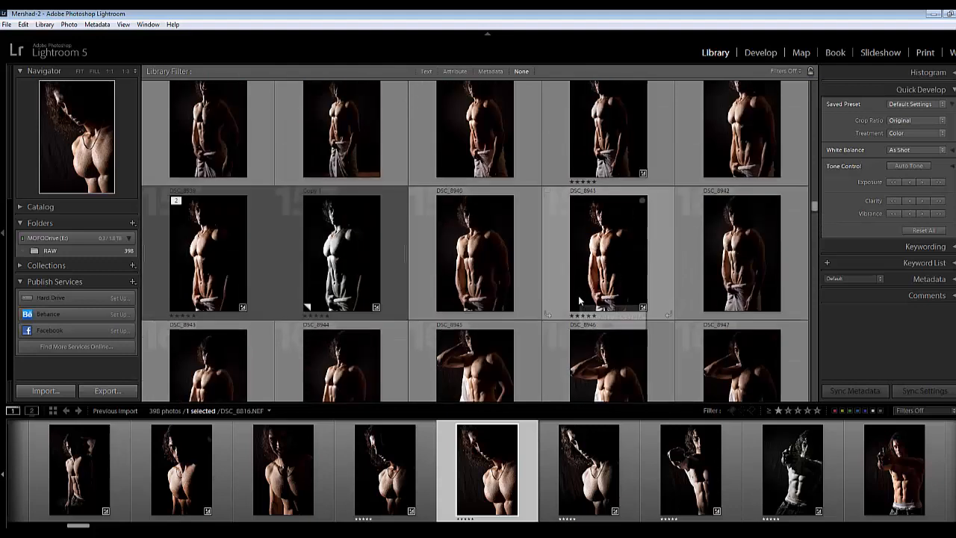
pyautogui.scroll(6, 577, 303)
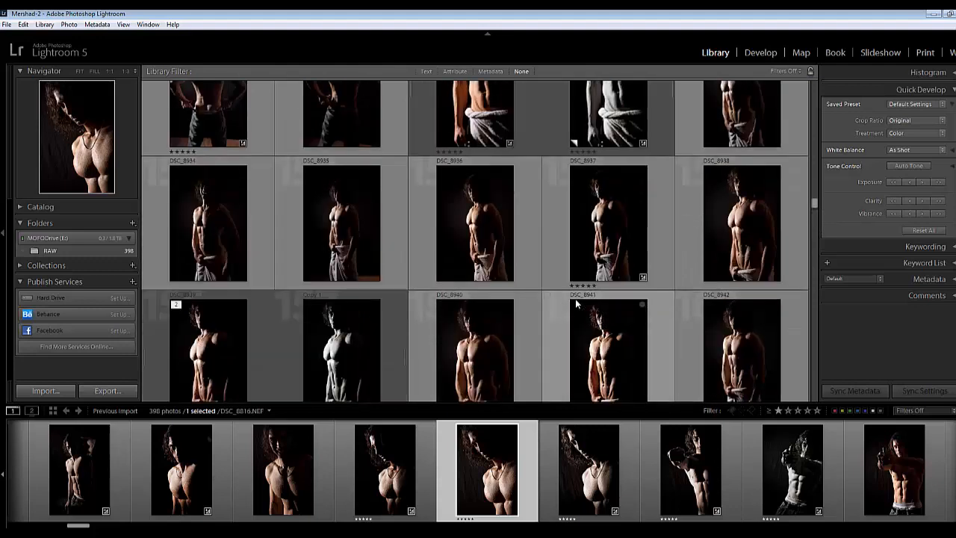
pyautogui.scroll(2, 575, 306)
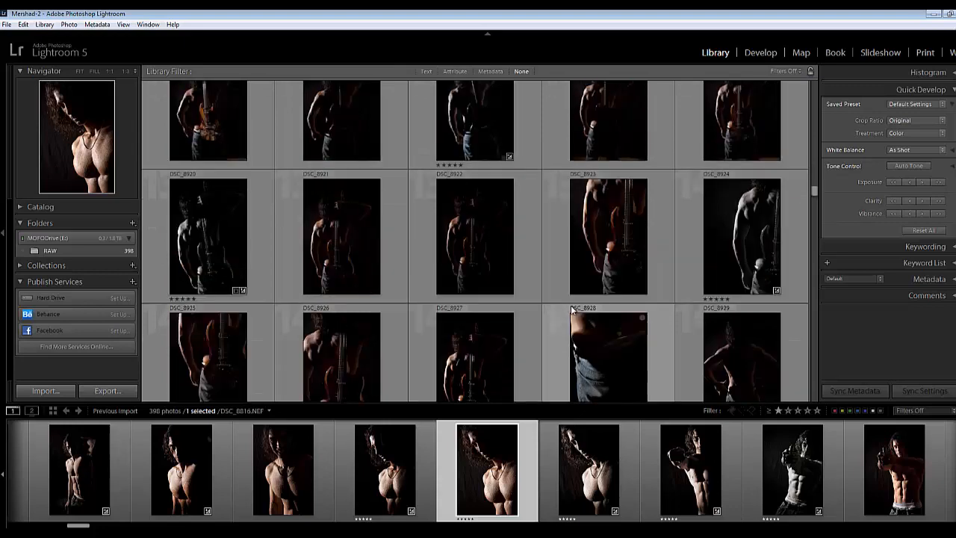
pyautogui.scroll(2, 564, 314)
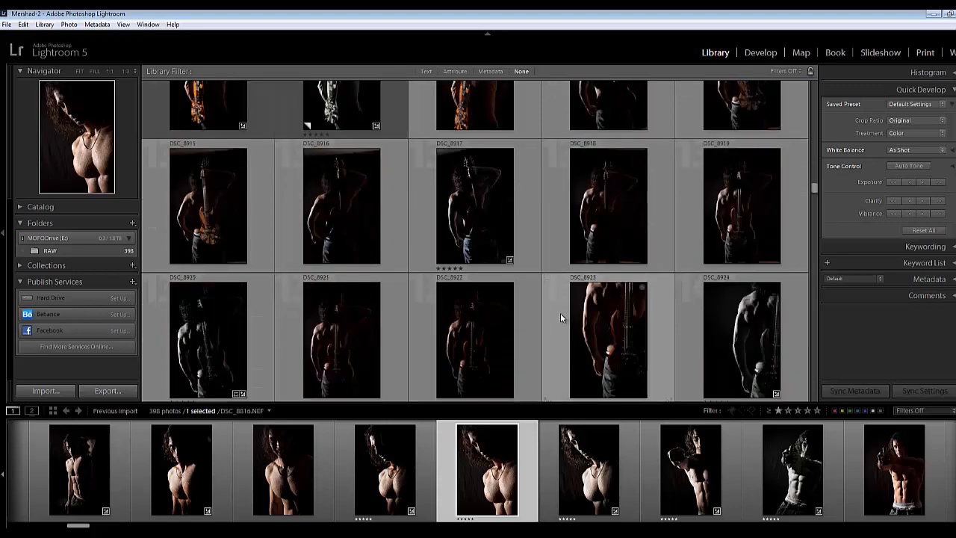
# View DSC_8920 in the Develop module and switch to the black-and-white Copy 1 of DSC_8911.
pyautogui.click(212, 343)
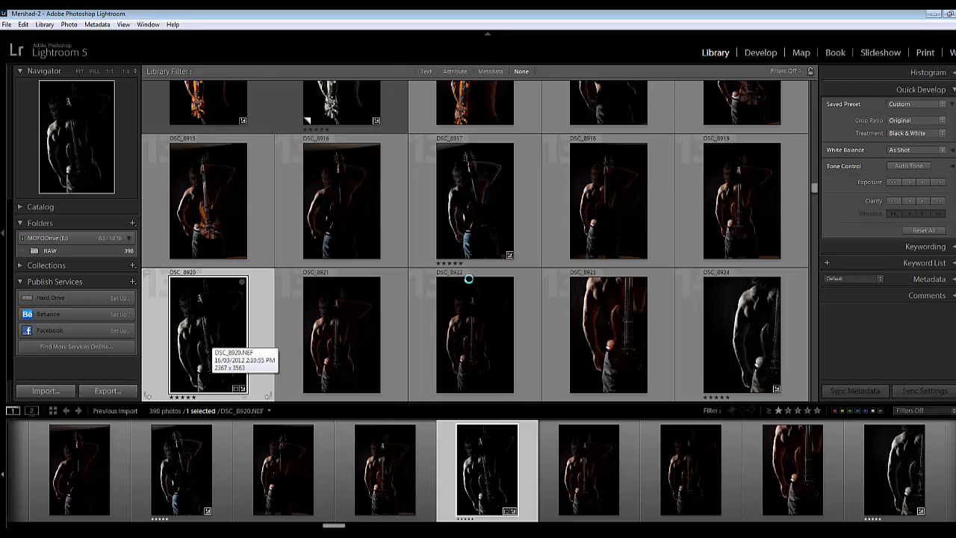
pyautogui.press('d')
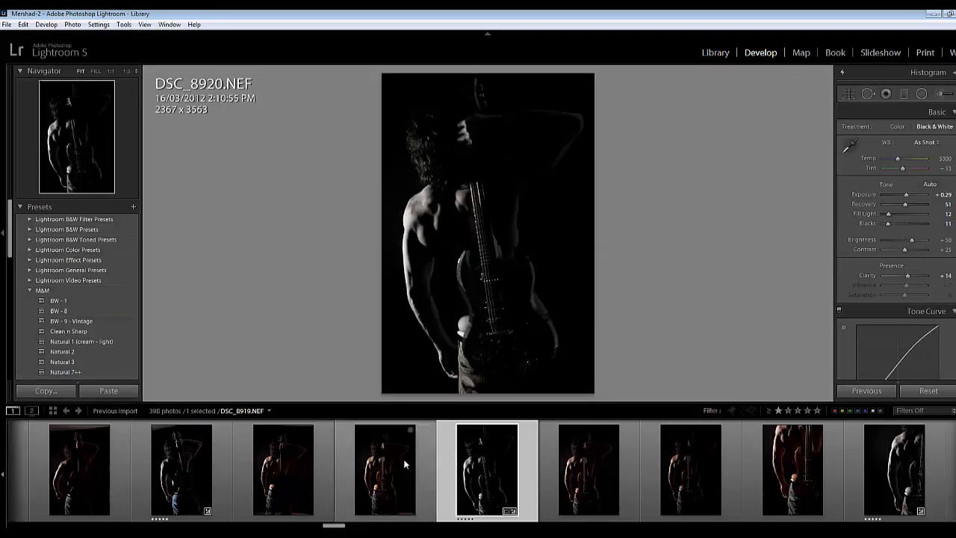
pyautogui.scroll(5, 314, 471)
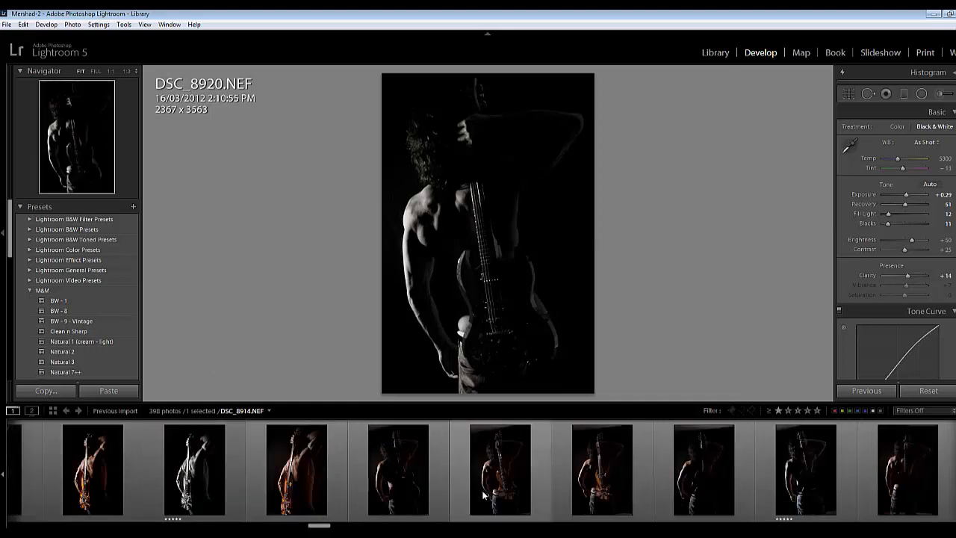
pyautogui.click(203, 480)
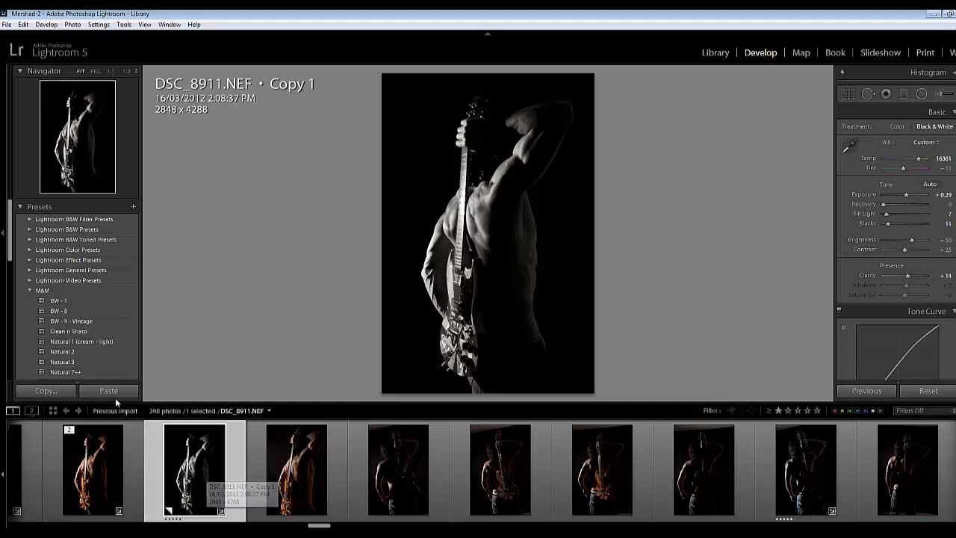
# Start exporting the black-and-white Copy 1 of DSC_8911 from the Library and set the export folder to the Desktop.
pyautogui.click(715, 54)
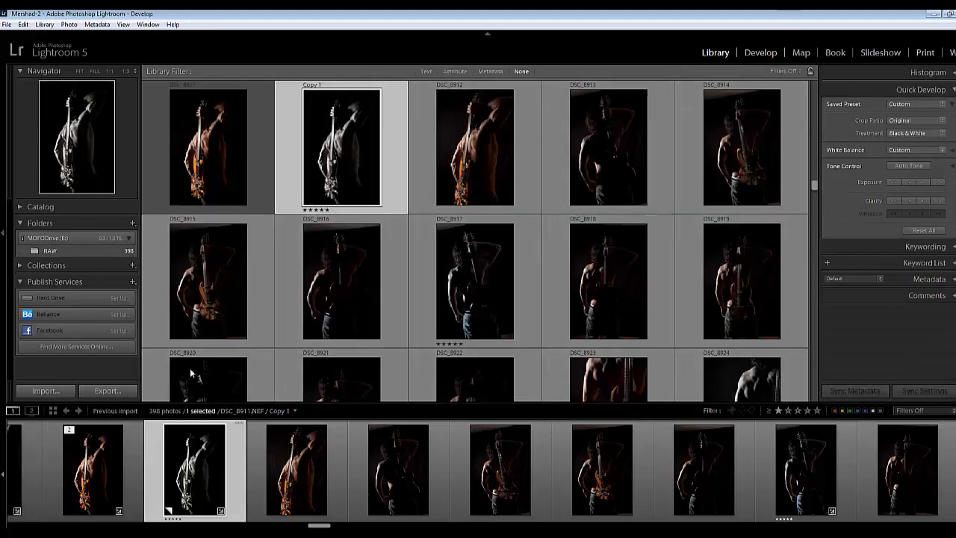
pyautogui.click(108, 391)
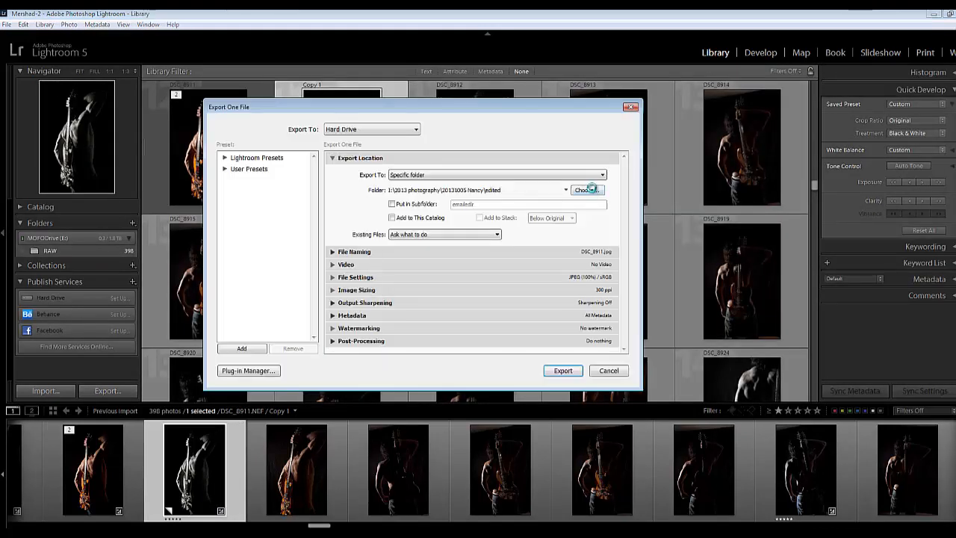
pyautogui.click(586, 190)
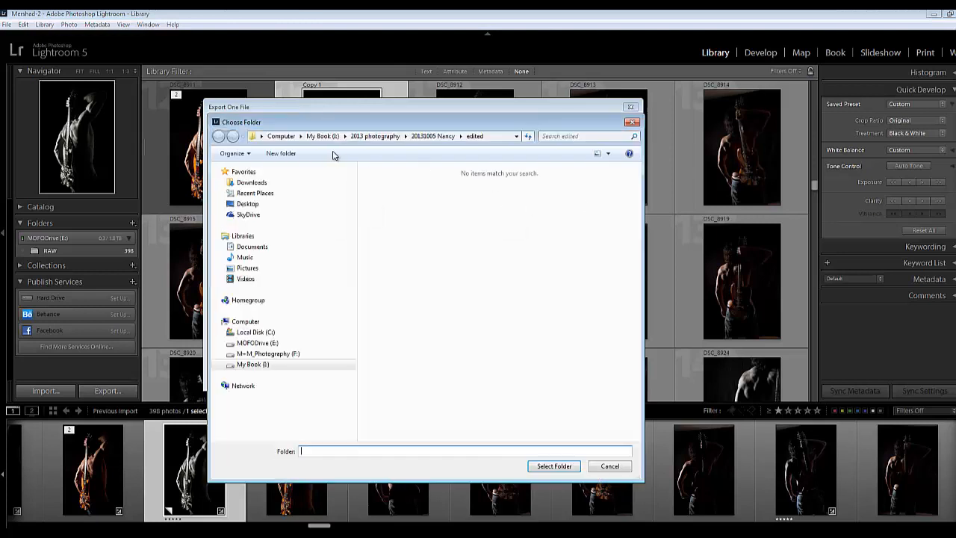
pyautogui.click(278, 136)
pyautogui.click(246, 204)
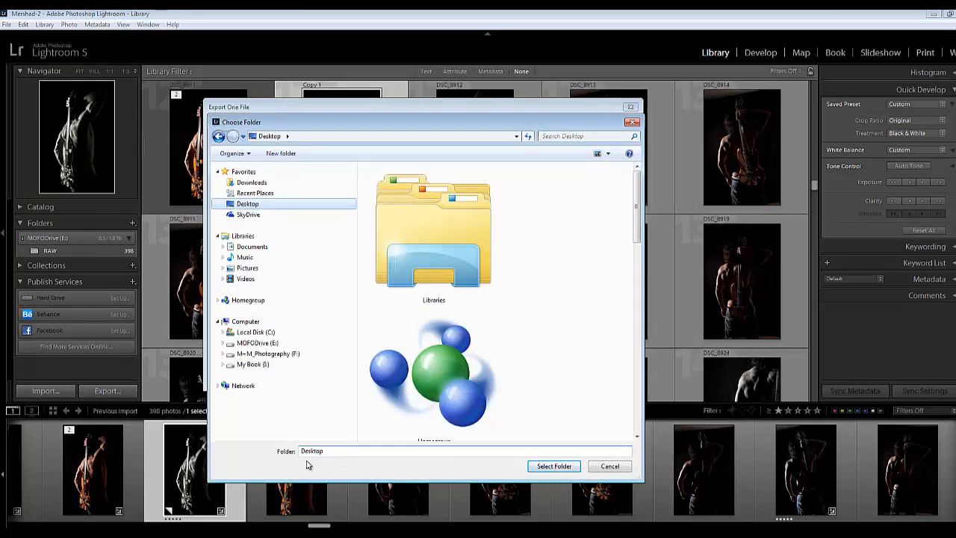
pyautogui.click(553, 466)
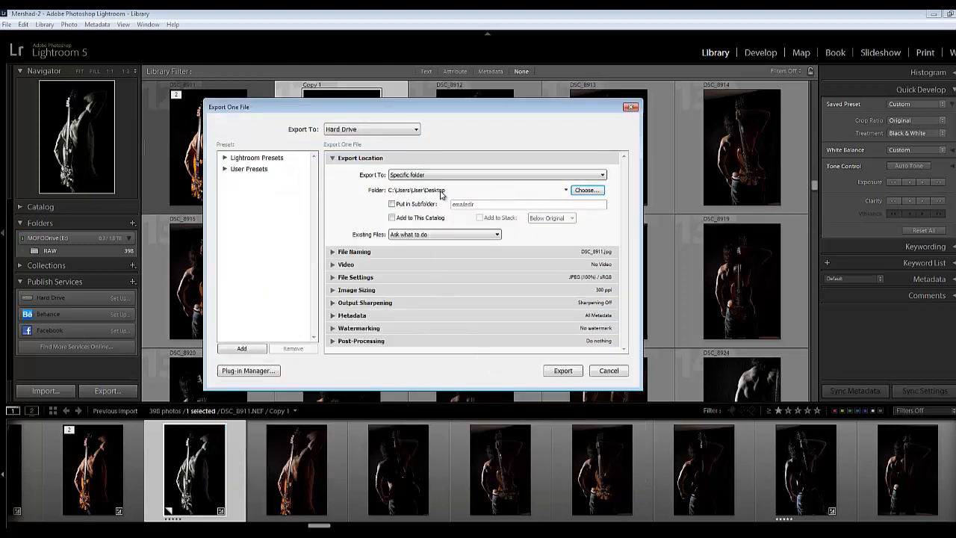
# Check the file settings and image sizing, and export the photo as a JPEG at quality 100, sRGB and 300 ppi.
pyautogui.click(333, 278)
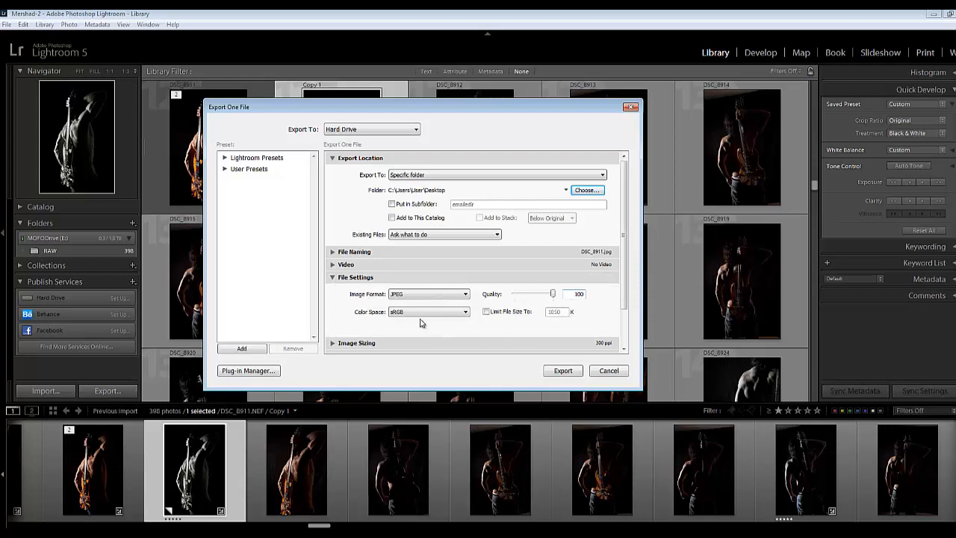
pyautogui.click(333, 278)
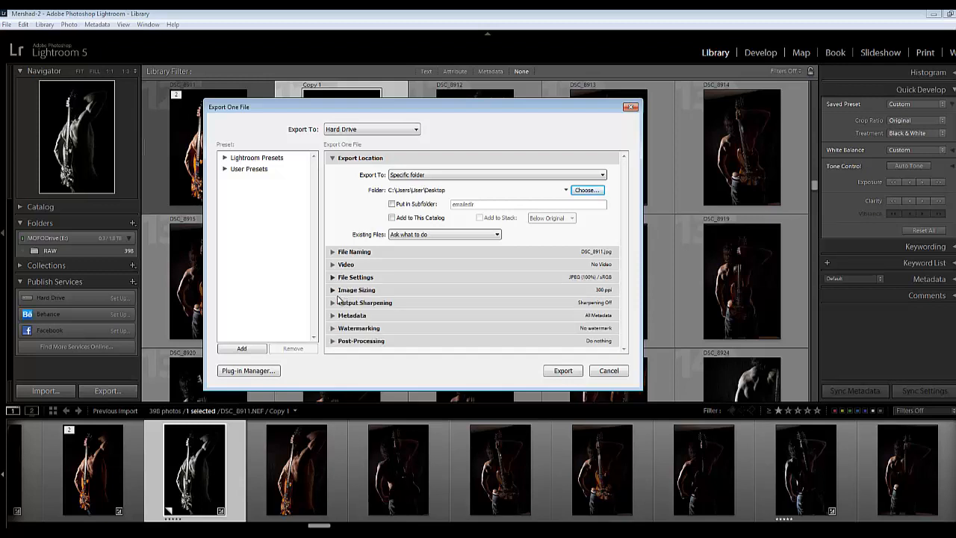
pyautogui.click(332, 290)
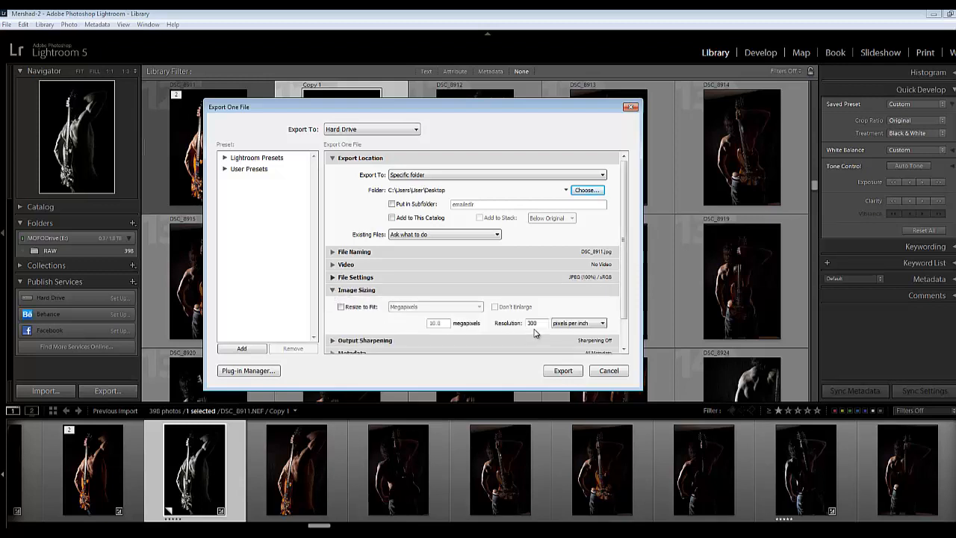
pyautogui.click(568, 370)
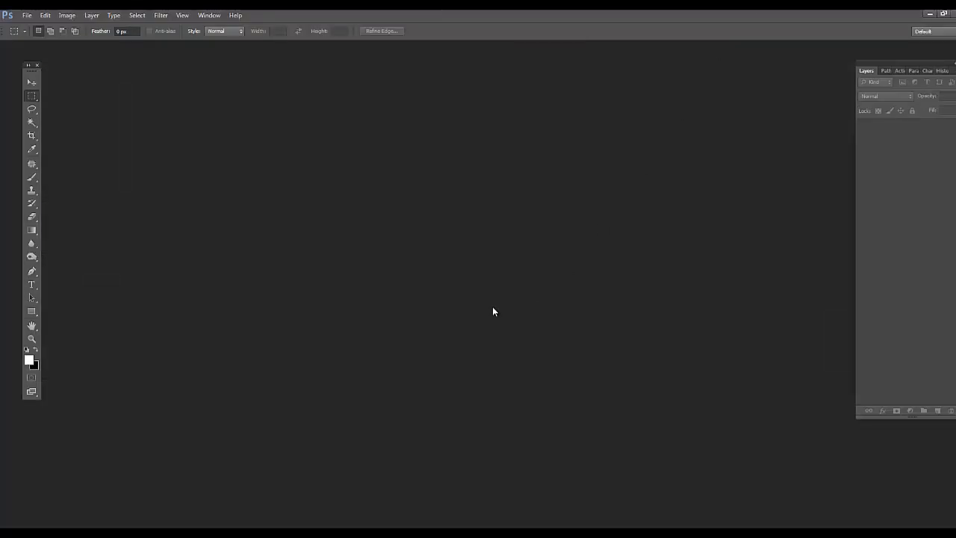
pyautogui.click(26, 15)
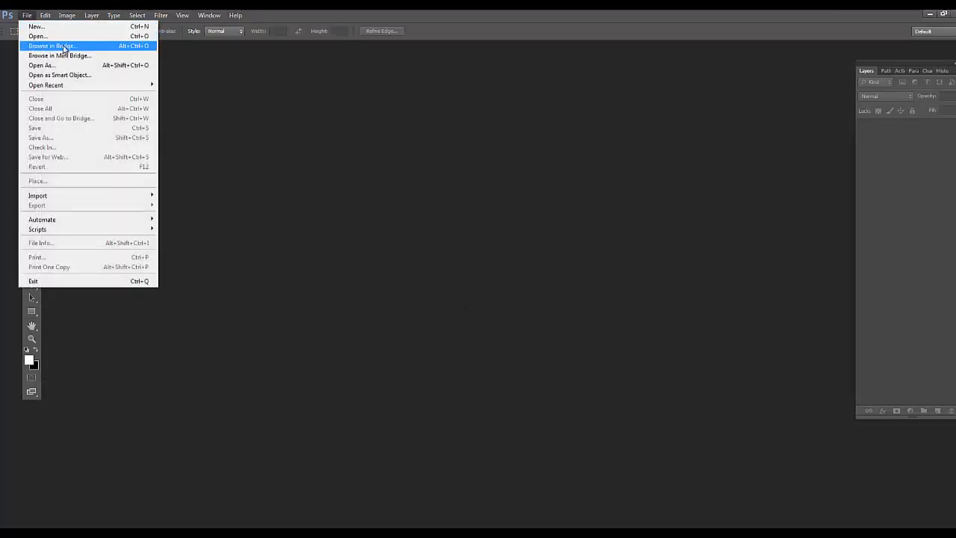
pyautogui.click(66, 43)
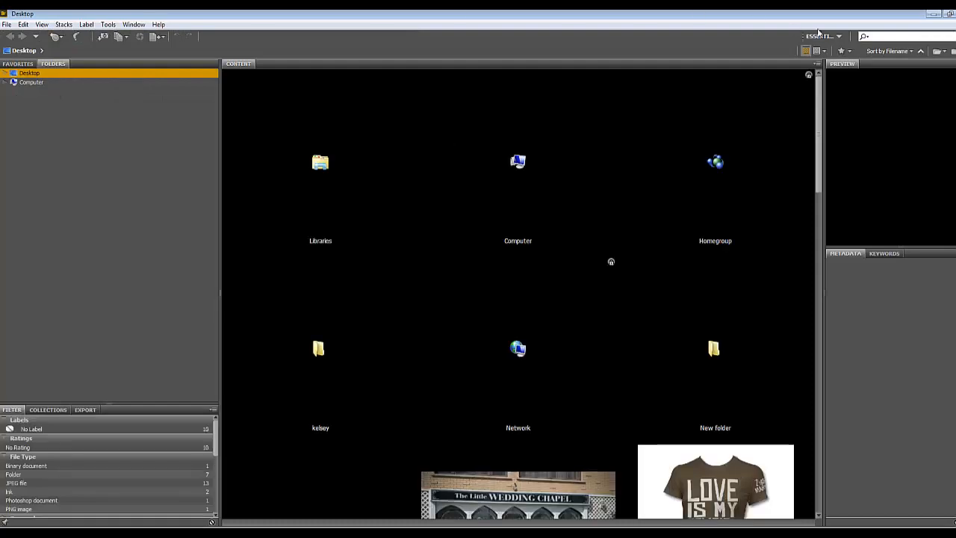
pyautogui.click(952, 13)
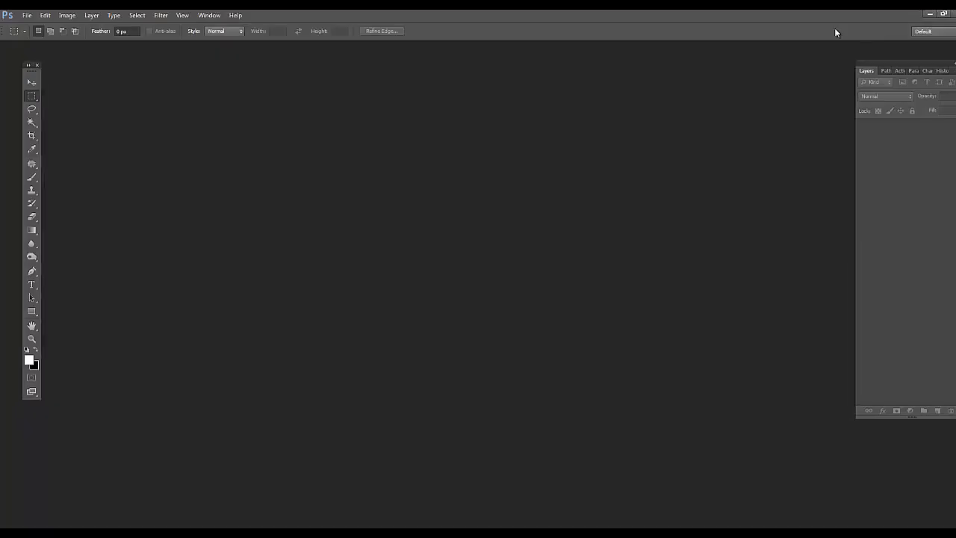
# Open DSC_8911.jpg from the Desktop in Photoshop.
pyautogui.click(26, 15)
pyautogui.click(37, 37)
pyautogui.click(317, 153)
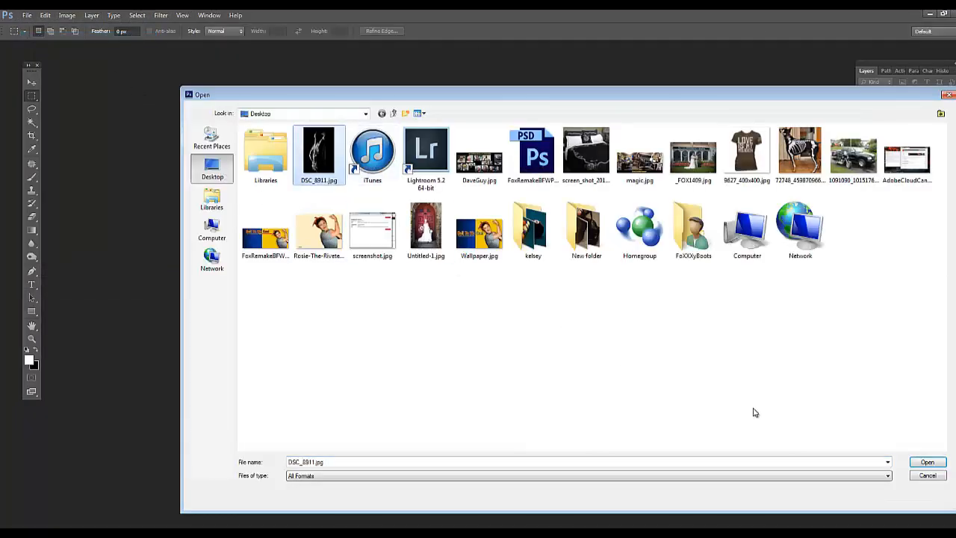
pyautogui.click(927, 461)
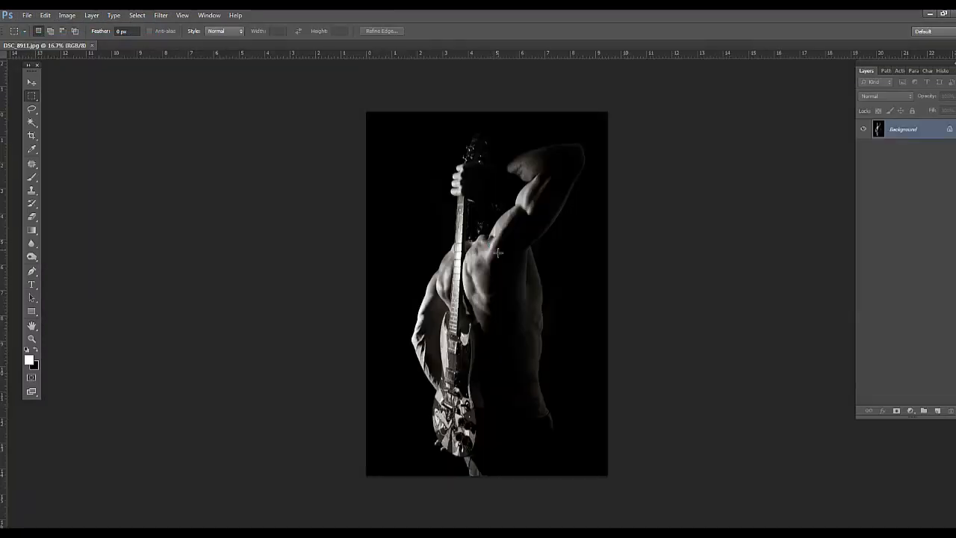
# Examine the lighting and shadow detail of the man's back and the guitar up close and in the full frame.
pyautogui.click(33, 80)
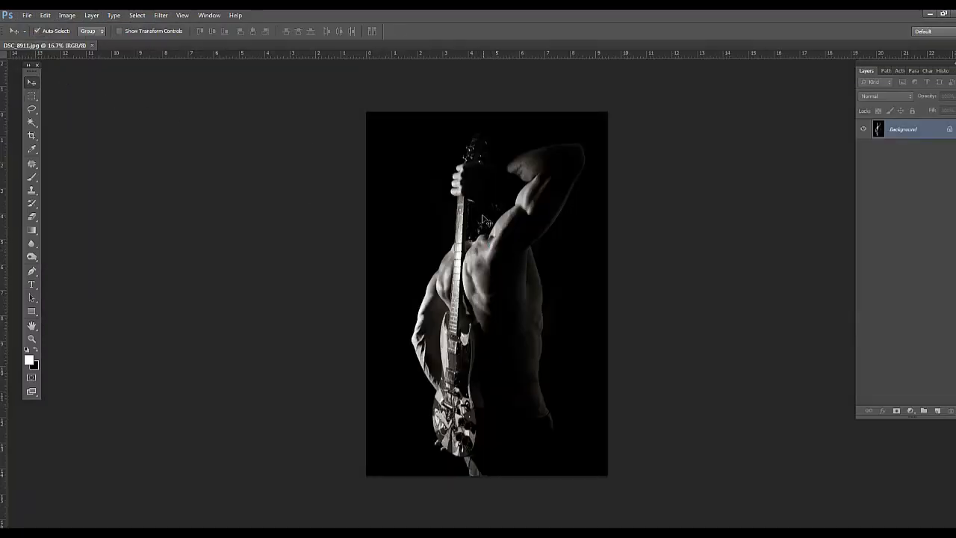
pyautogui.scroll(2, 532, 297)
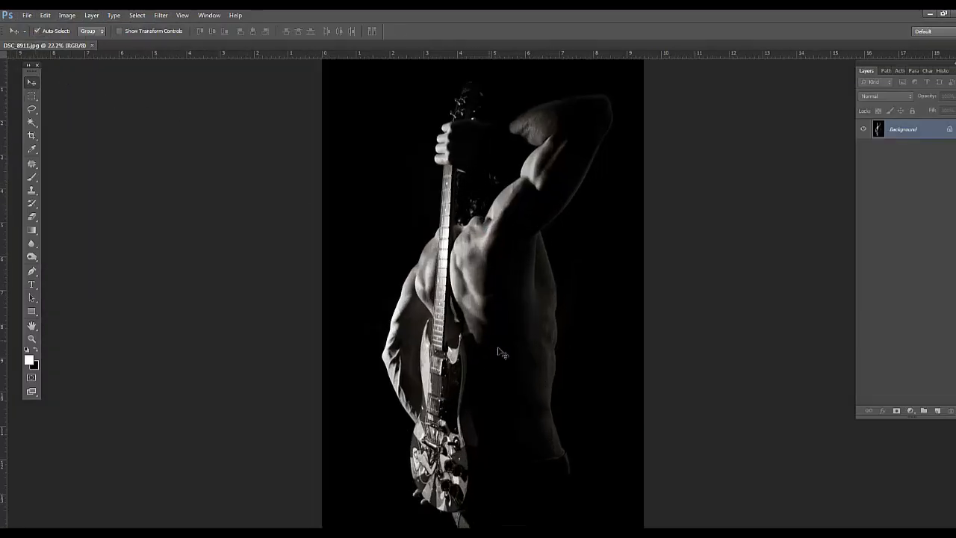
pyautogui.scroll(-1, 548, 314)
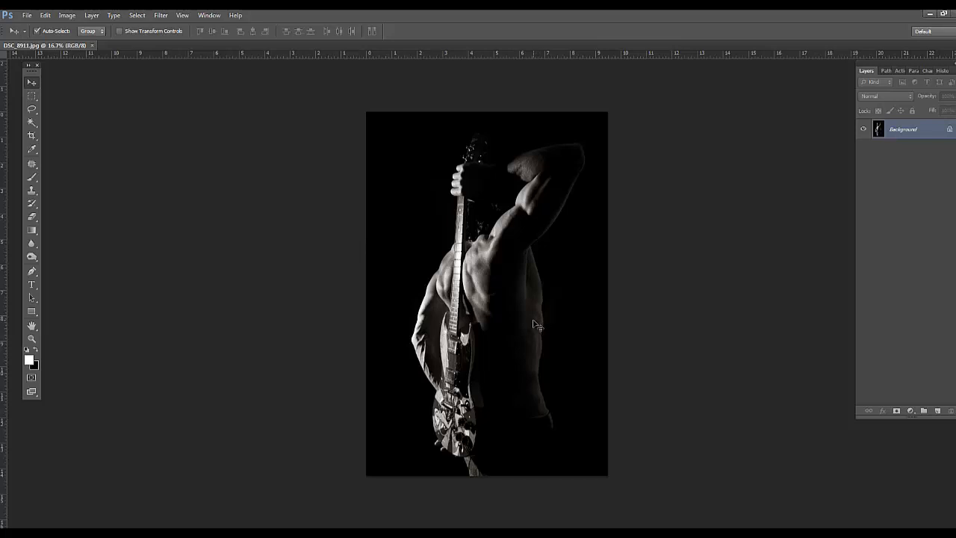
pyautogui.scroll(2, 530, 278)
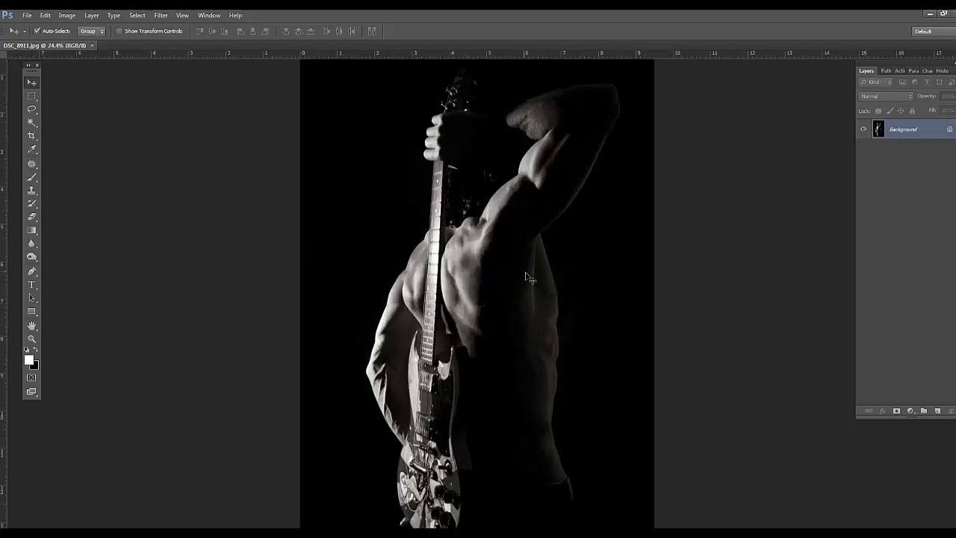
pyautogui.scroll(2, 528, 288)
pyautogui.scroll(-3, 485, 323)
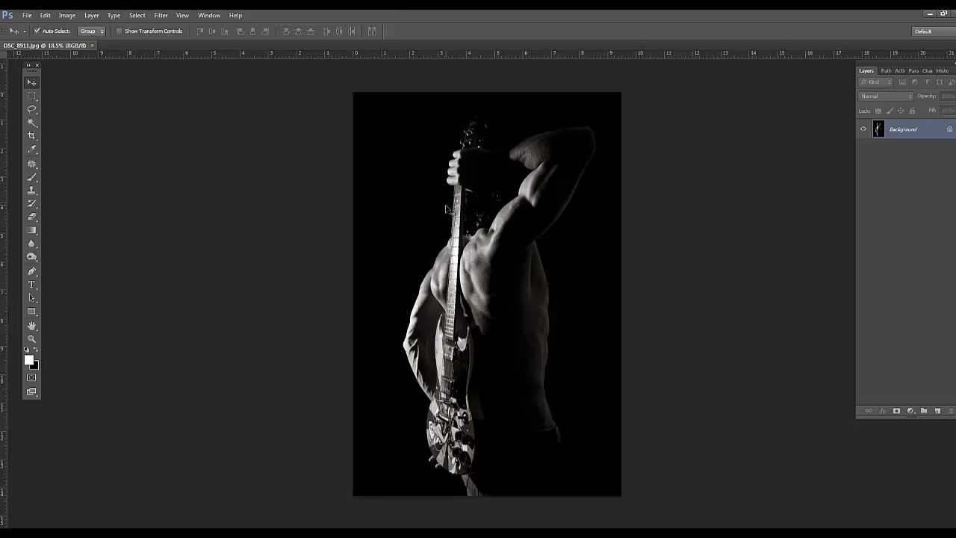
pyautogui.scroll(8, 486, 318)
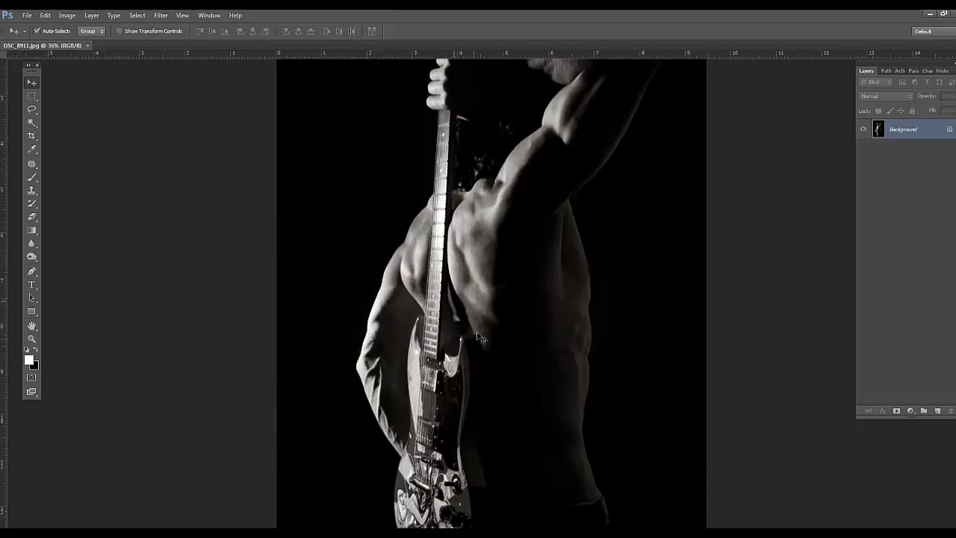
pyautogui.scroll(-4, 460, 270)
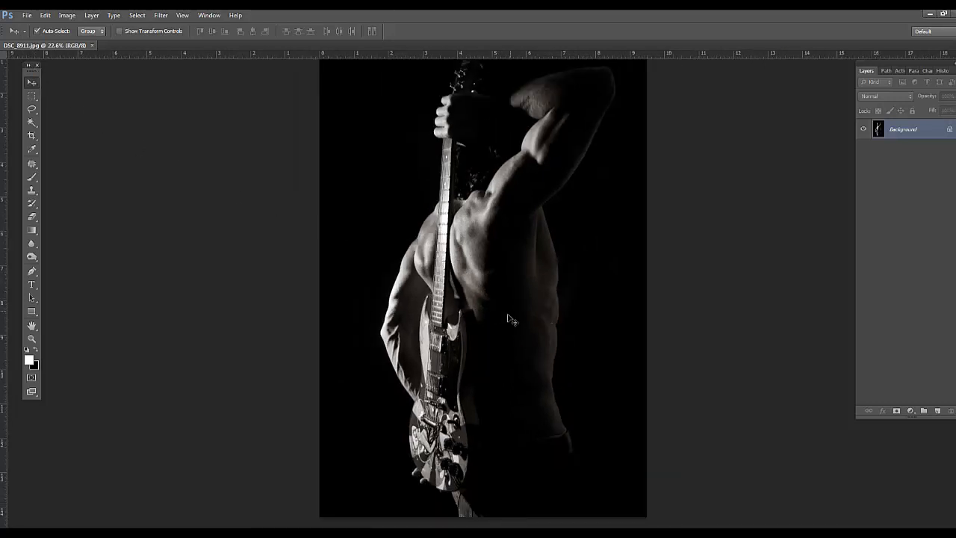
pyautogui.scroll(-1, 502, 315)
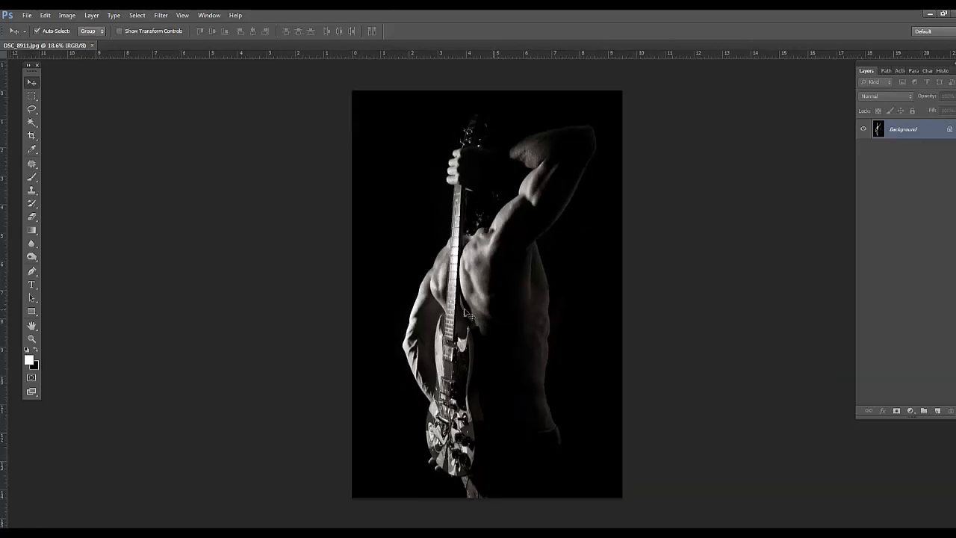
# Create a crop preset 8 inches wide by 10 inches high at 300 pixels/inch, keeping the suggested preset name.
pyautogui.click(31, 135)
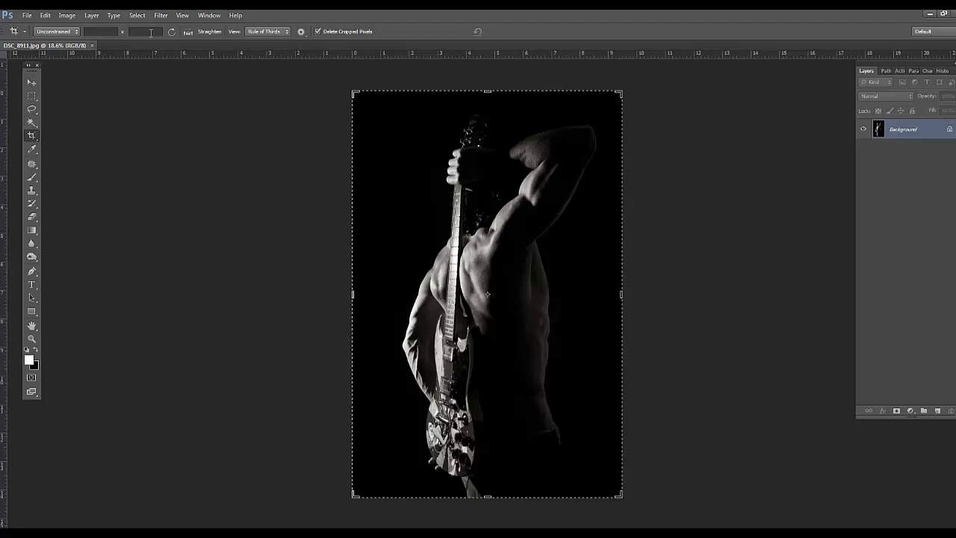
pyautogui.click(71, 33)
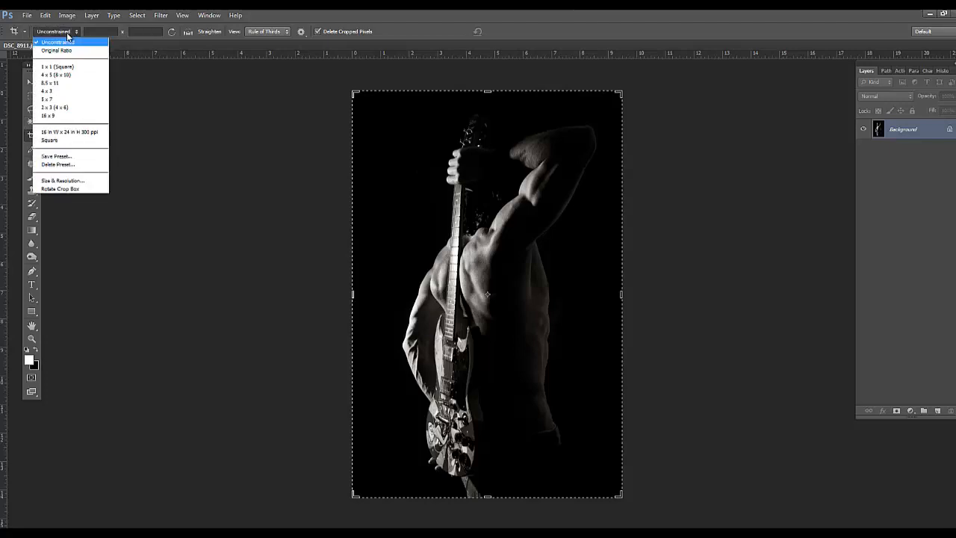
pyautogui.click(66, 184)
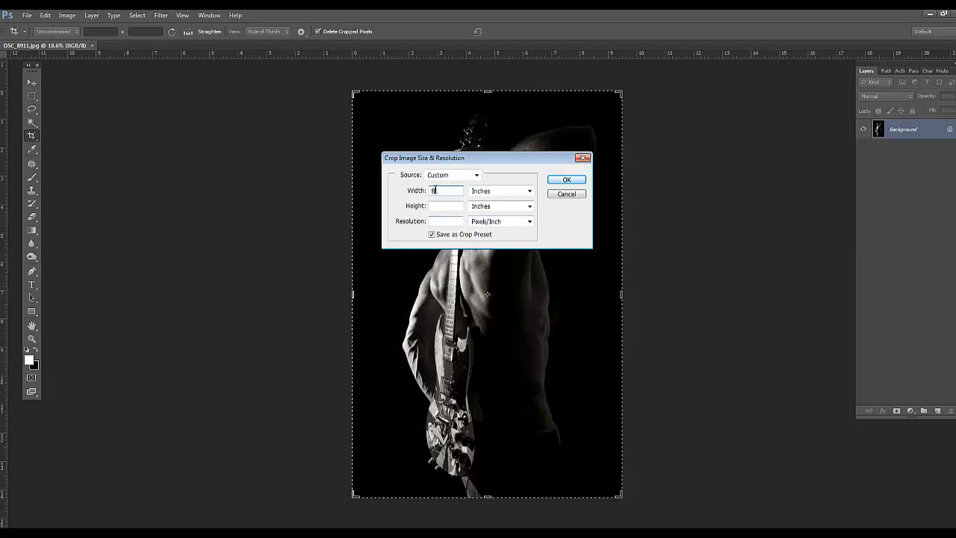
pyautogui.click(433, 207)
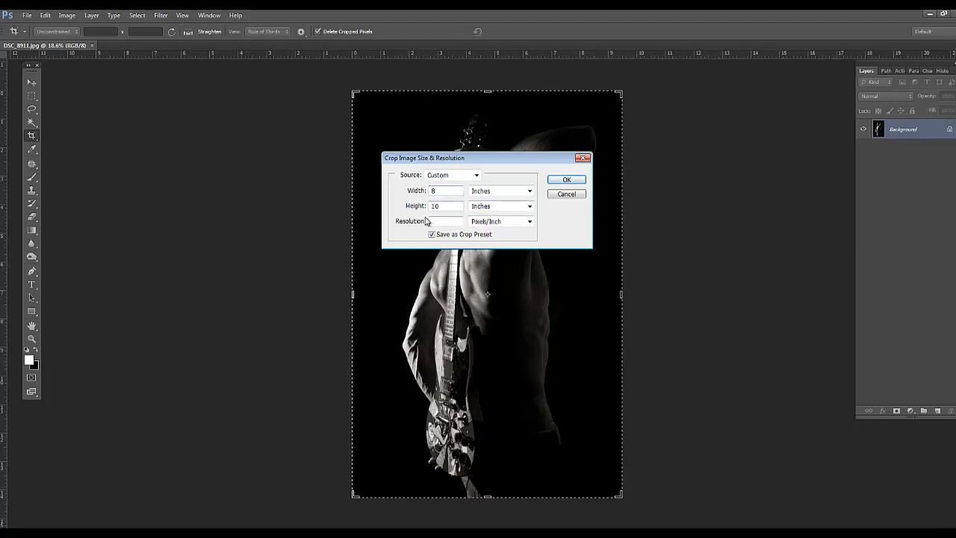
pyautogui.click(438, 220)
pyautogui.write('300')
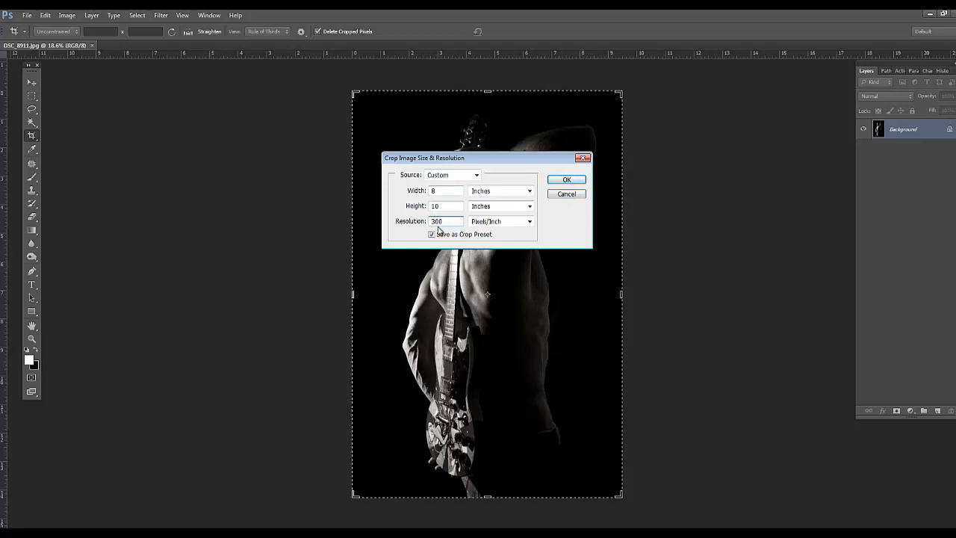
pyautogui.click(567, 181)
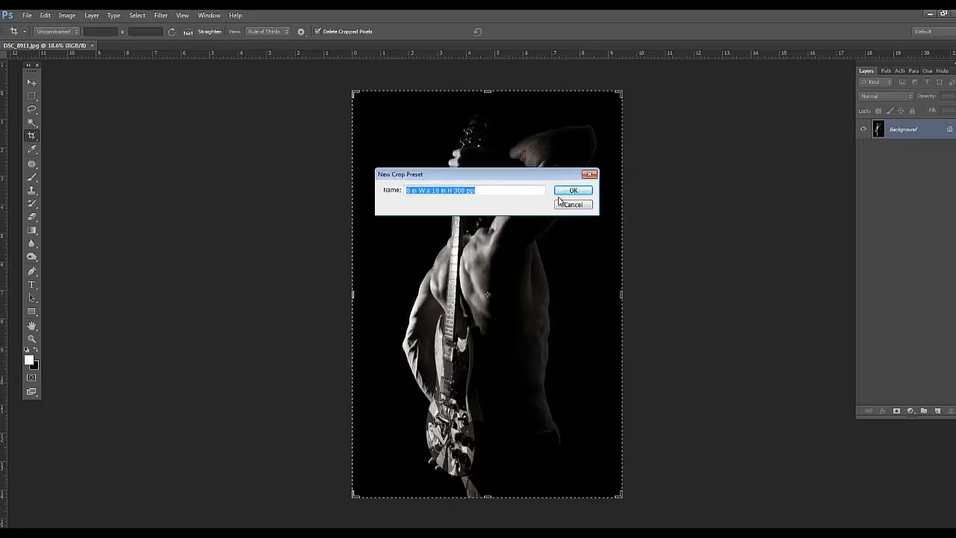
pyautogui.click(573, 192)
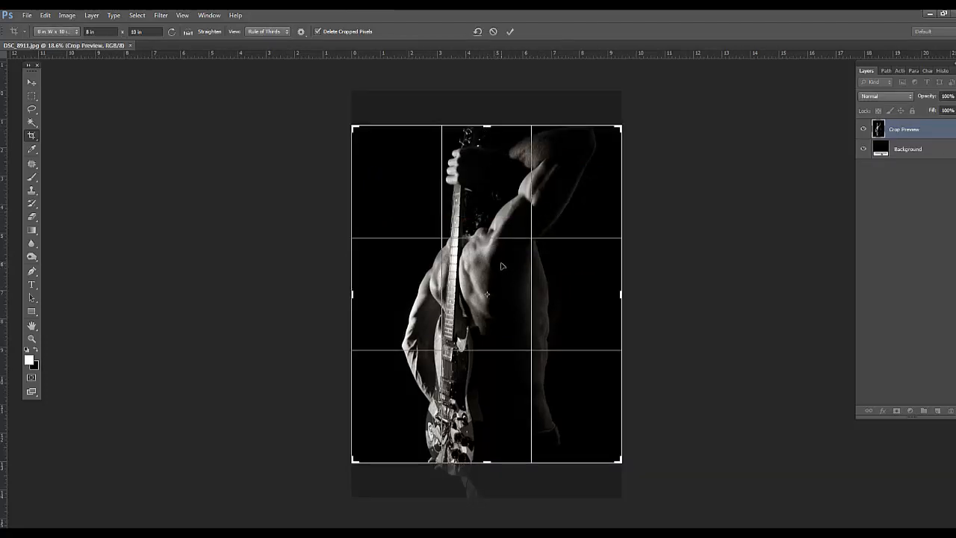
# Shift the photo slightly upward within the 8 x 10 in crop frame and apply the crop.
pyautogui.moveTo(502, 266); pyautogui.dragTo(506, 259)
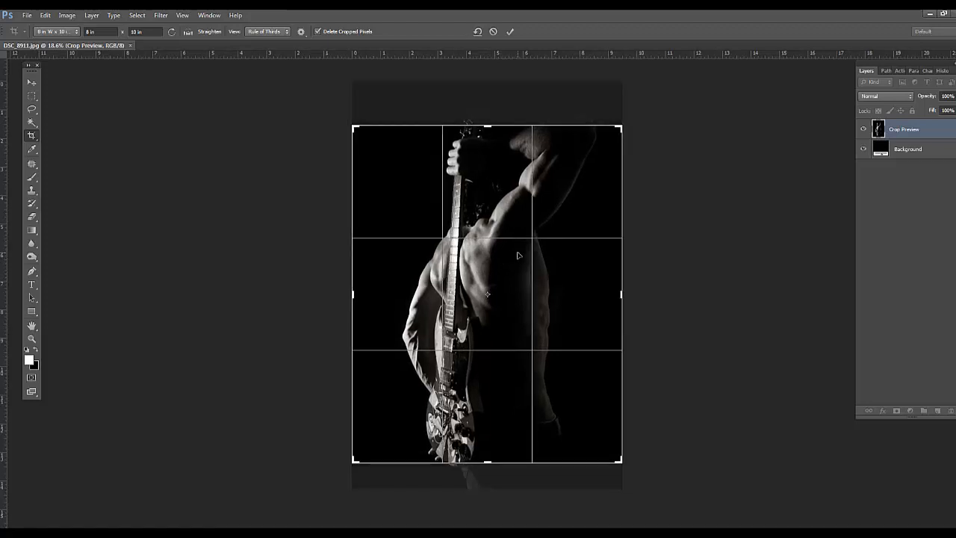
pyautogui.click(510, 32)
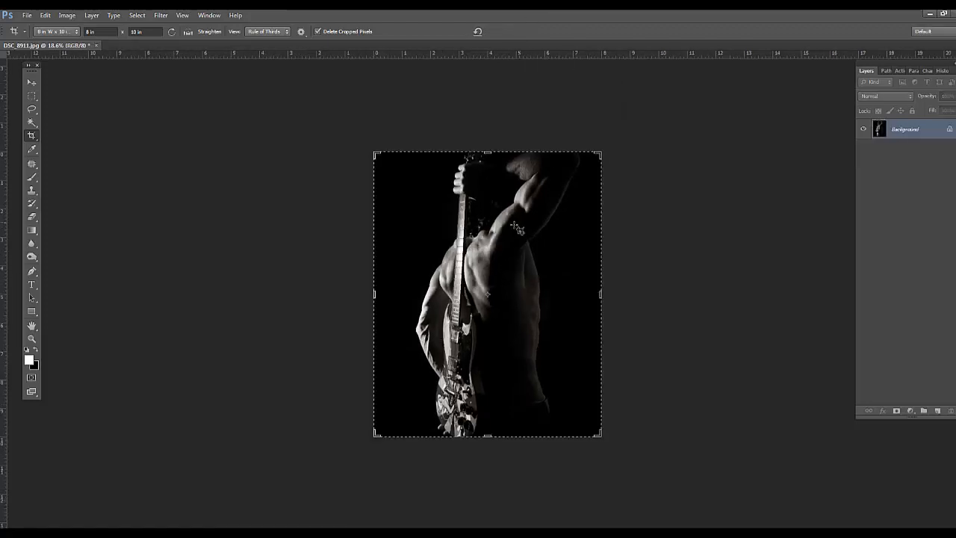
pyautogui.click(30, 82)
# Set up the Burn tool with a soft brush about 308 px wide, the Shadows range and 37% exposure.
pyautogui.scroll(5, 471, 259)
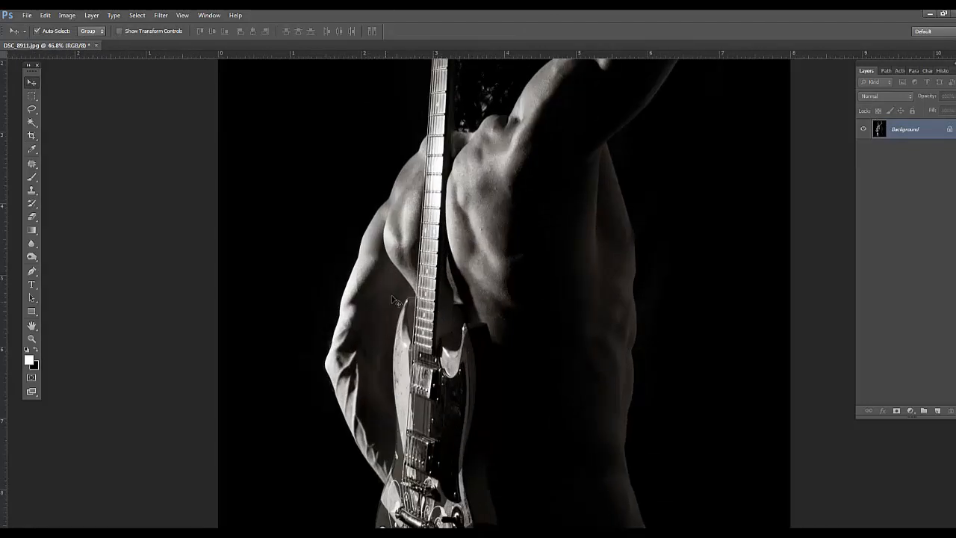
pyautogui.click(33, 259)
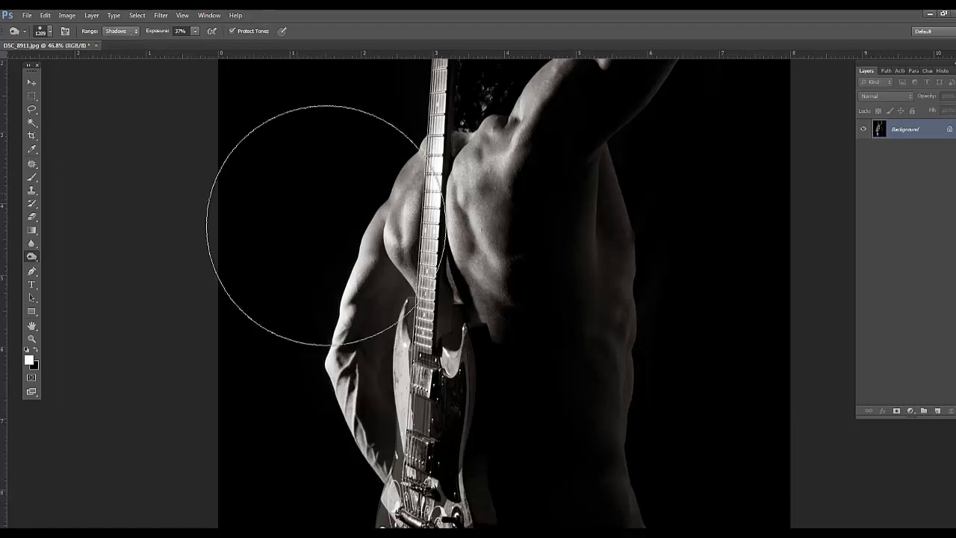
pyautogui.rightClick(392, 287)
pyautogui.moveTo(492, 307); pyautogui.dragTo(485, 306)
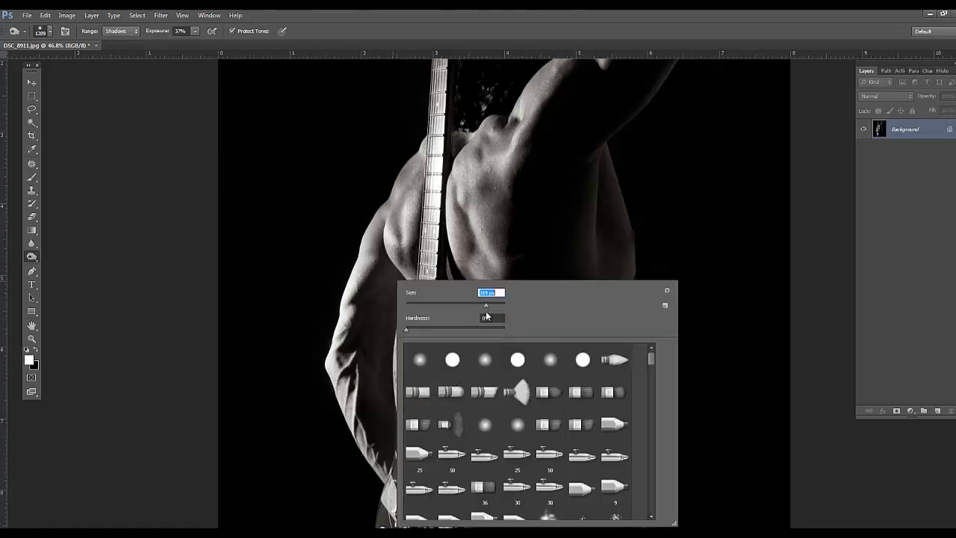
pyautogui.click(195, 31)
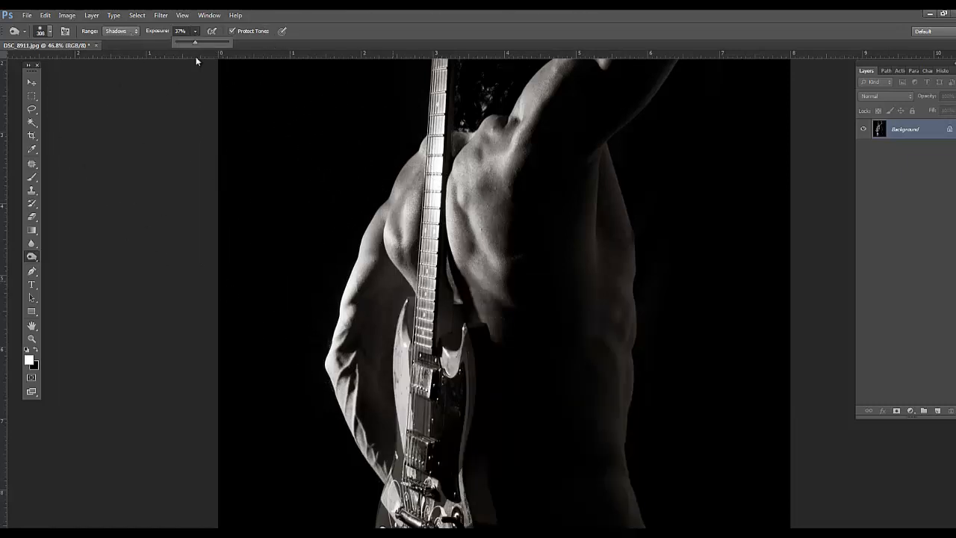
# Burn the shadows around the guitar body, the man's back and his raised arm with the 308 px brush.
pyautogui.moveTo(402, 265)
pyautogui.mouseDown()
pyautogui.moveTo(405, 358)
pyautogui.moveTo(381, 386)
pyautogui.mouseUp()
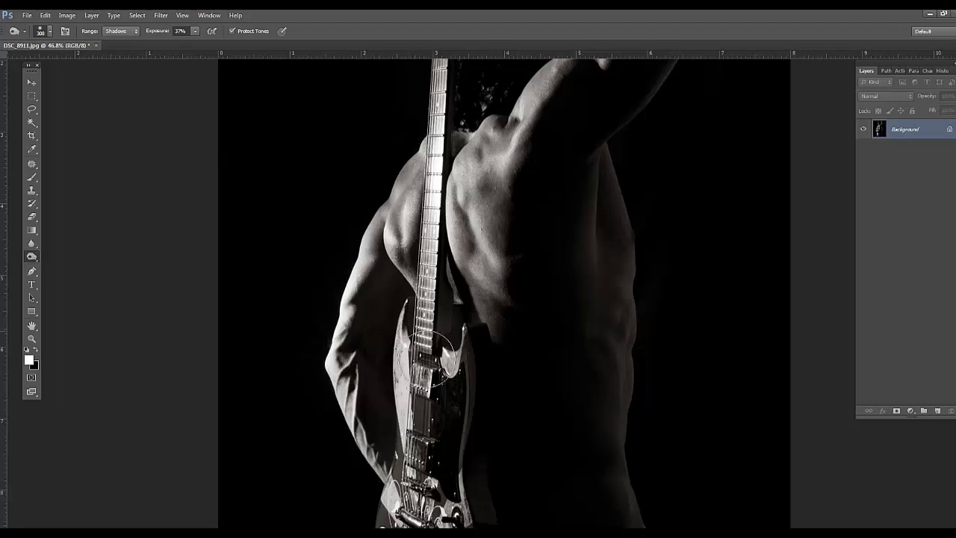
pyautogui.moveTo(385, 353); pyautogui.dragTo(378, 250)
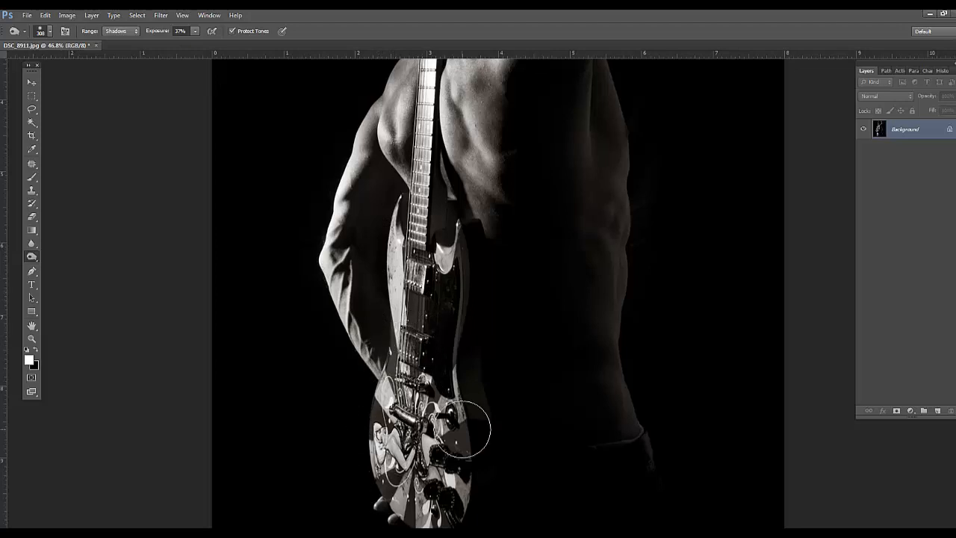
pyautogui.moveTo(443, 323); pyautogui.dragTo(368, 374)
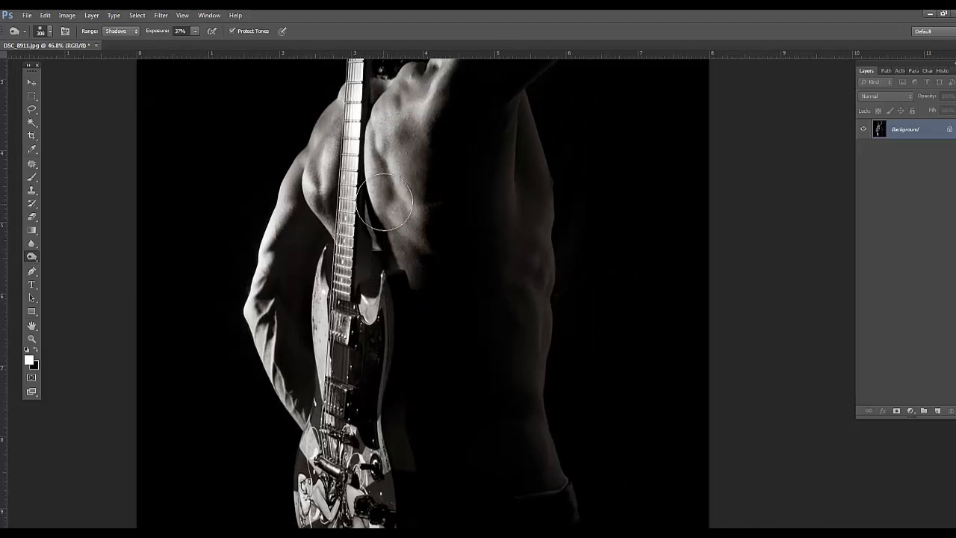
pyautogui.moveTo(456, 236); pyautogui.dragTo(450, 314)
pyautogui.moveTo(397, 185); pyautogui.dragTo(398, 254)
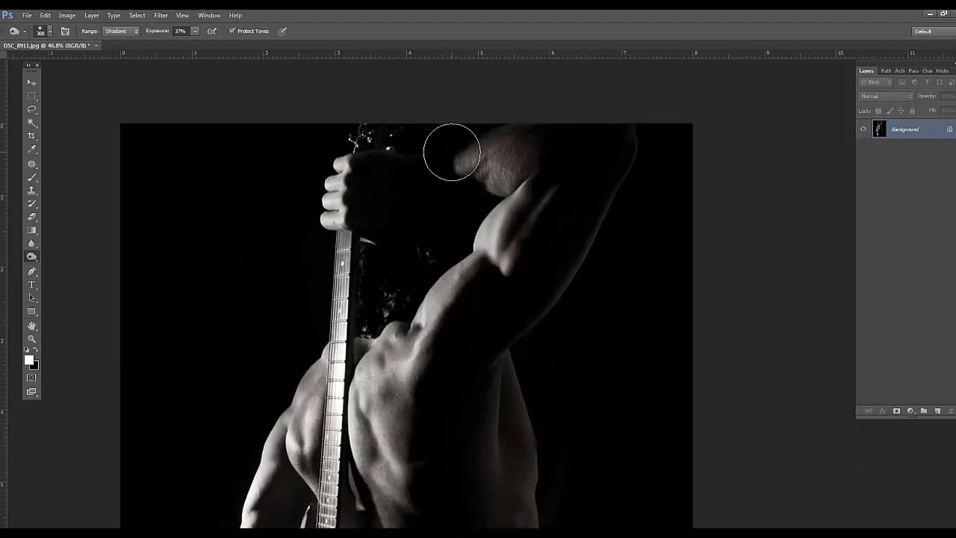
# Enlarge the Burn brush to about 484 px and set its exposure to 100%, keeping the range on Shadows.
pyautogui.click(118, 32)
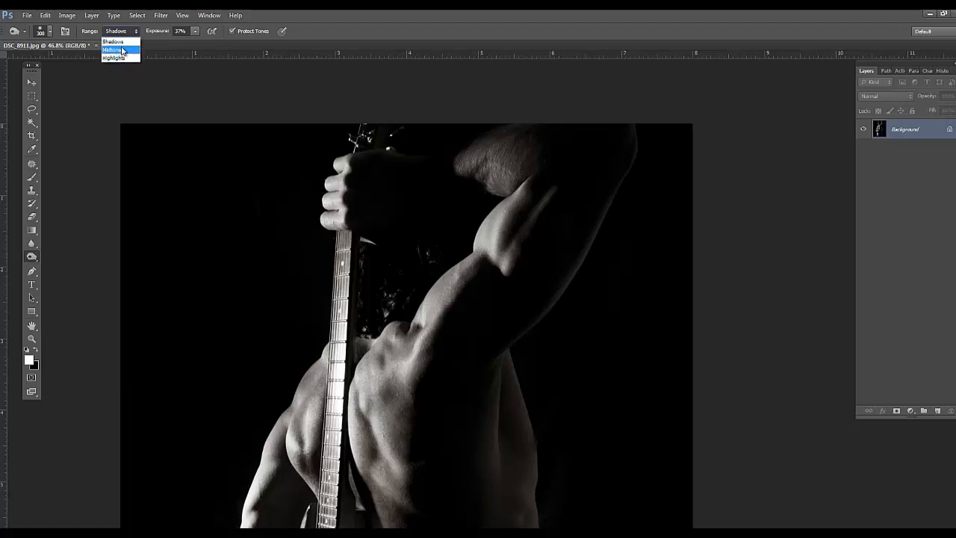
pyautogui.click(240, 205)
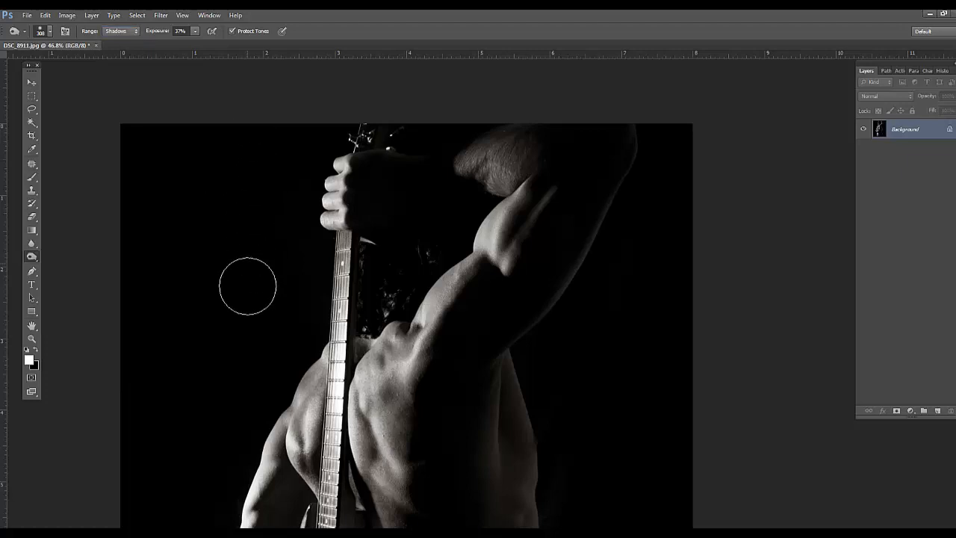
pyautogui.rightClick(245, 212)
pyautogui.click(177, 133)
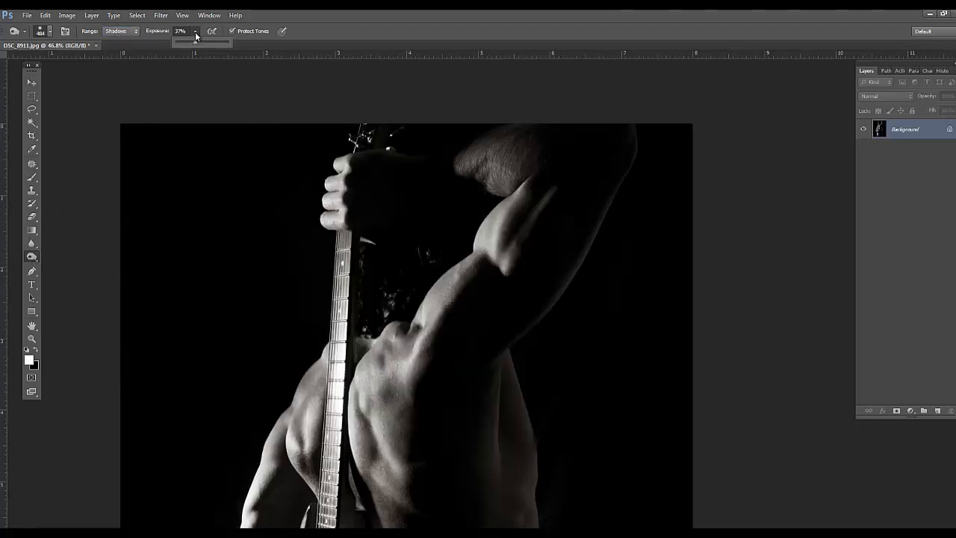
pyautogui.moveTo(196, 36); pyautogui.dragTo(206, 45)
pyautogui.click(179, 133)
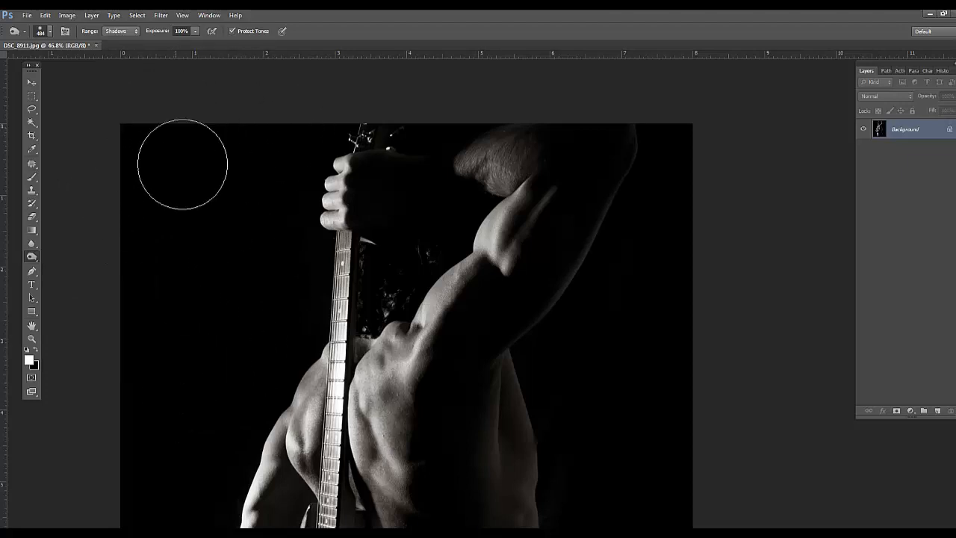
# Burn the background on both sides of the man to solid black, from the top of the photo to the bottom edge.
pyautogui.scroll(-3, 237, 217)
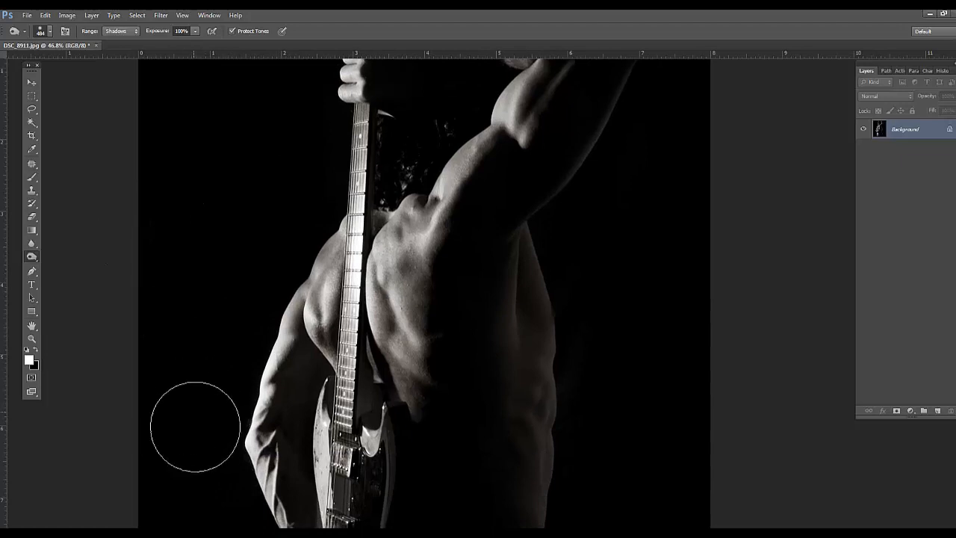
pyautogui.moveTo(194, 426); pyautogui.dragTo(184, 239)
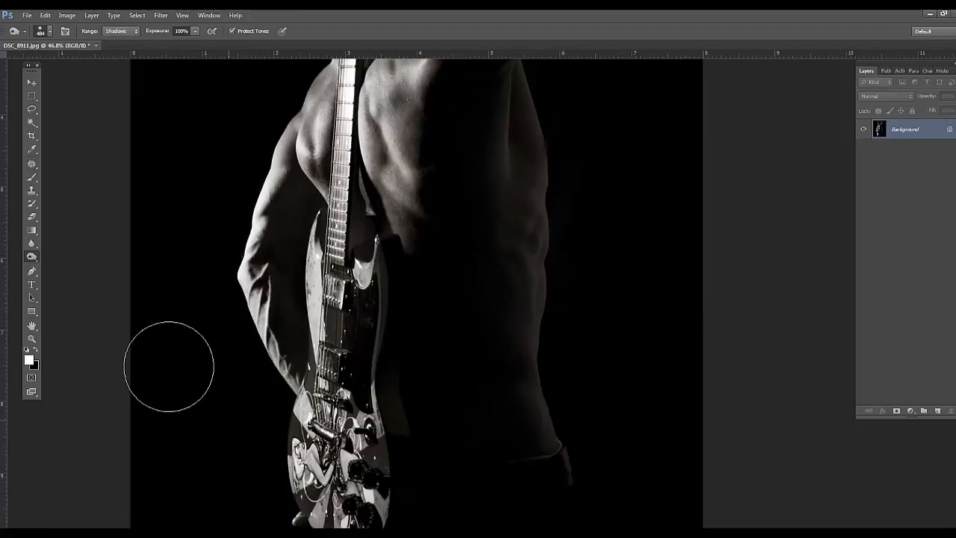
pyautogui.scroll(-3, 207, 299)
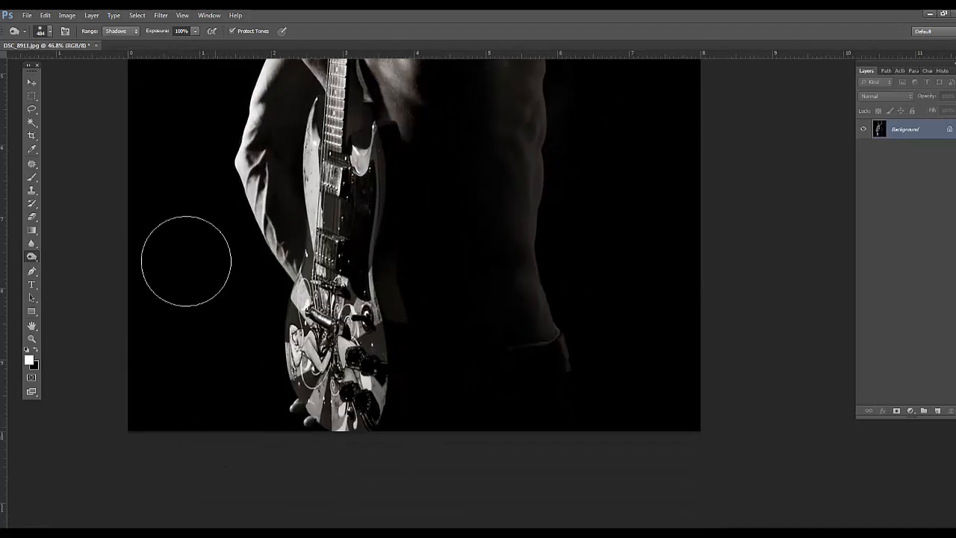
pyautogui.moveTo(478, 310); pyautogui.dragTo(340, 353)
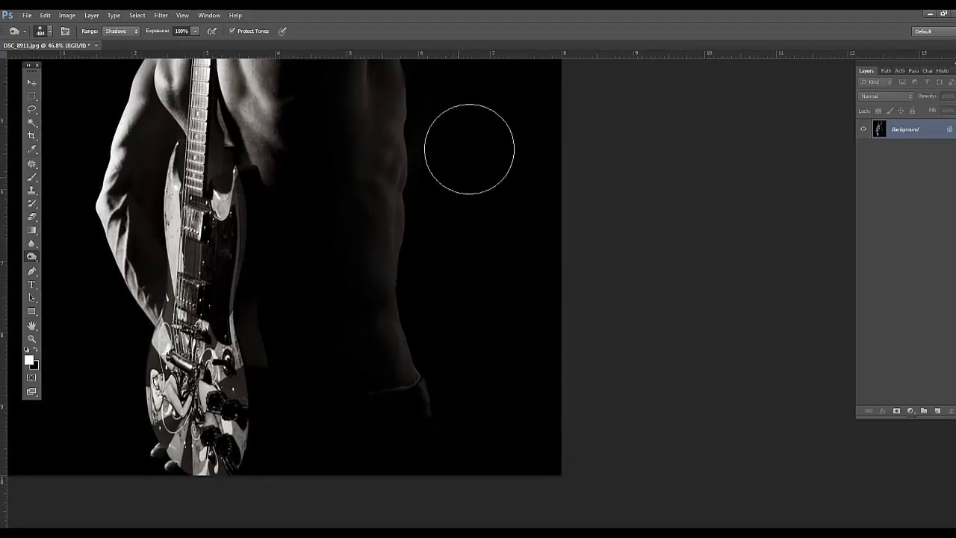
pyautogui.moveTo(519, 237); pyautogui.dragTo(536, 278)
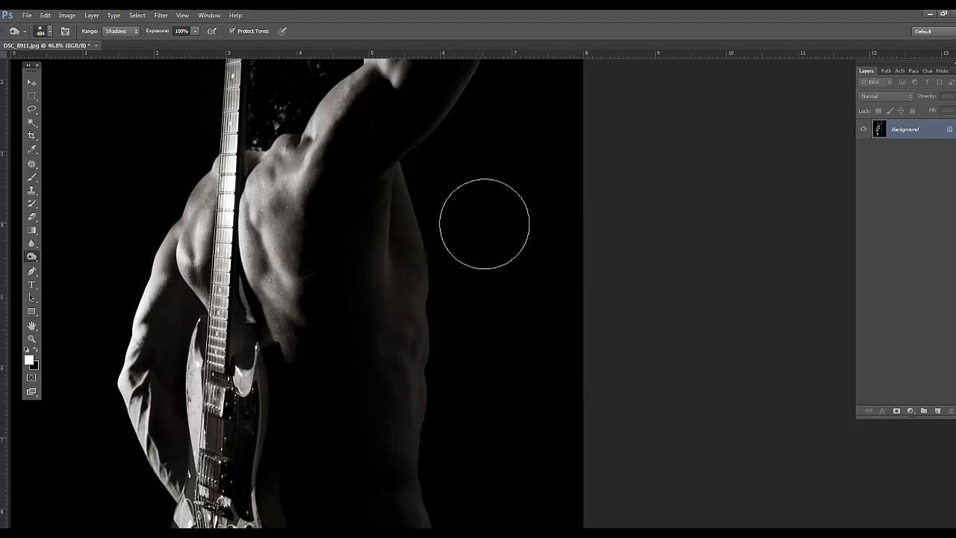
pyautogui.moveTo(491, 181); pyautogui.dragTo(487, 285)
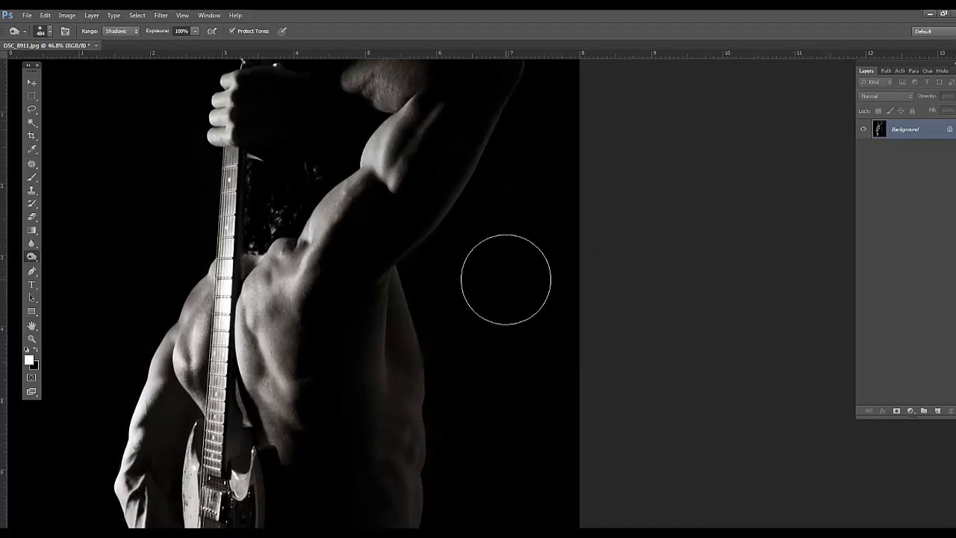
# Reduce the Burn brush to 308 px and darken the background close to the man's right-hand side and raised arm.
pyautogui.rightClick(507, 278)
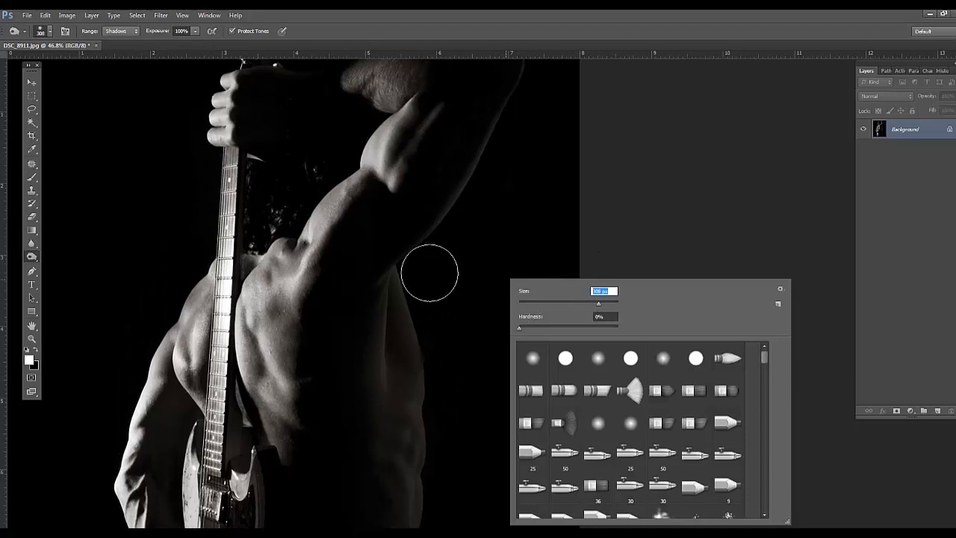
pyautogui.click(430, 274)
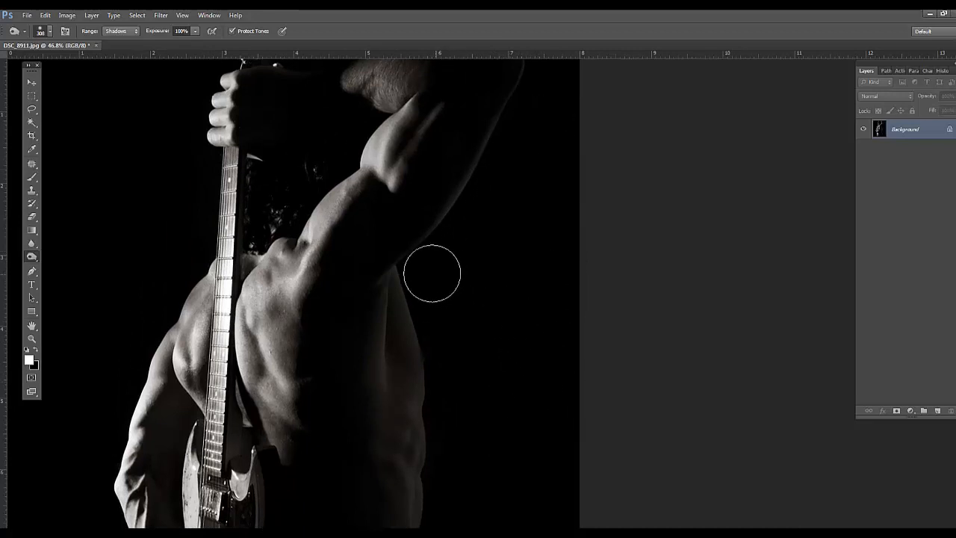
pyautogui.moveTo(508, 268); pyautogui.dragTo(464, 375)
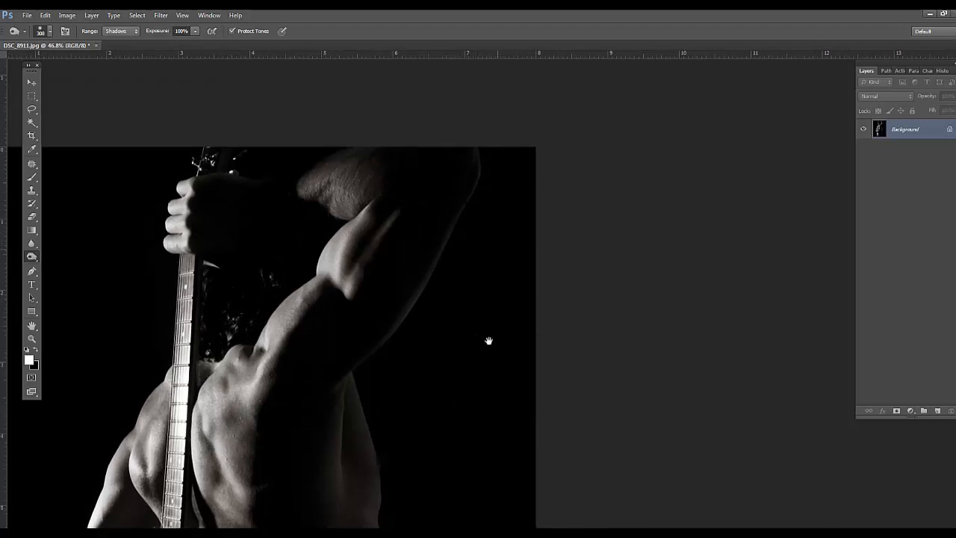
pyautogui.moveTo(488, 341); pyautogui.dragTo(565, 161)
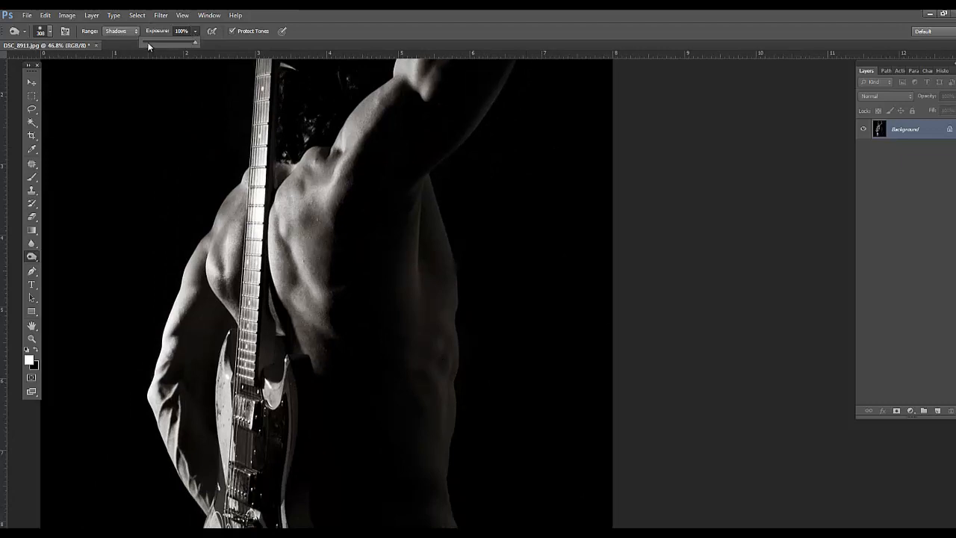
# Set the Burn tool to 9% exposure with a brush about 494 px wide and gently darken the man's shaded side, forearm and hair area.
pyautogui.click(147, 42)
pyautogui.rightClick(462, 228)
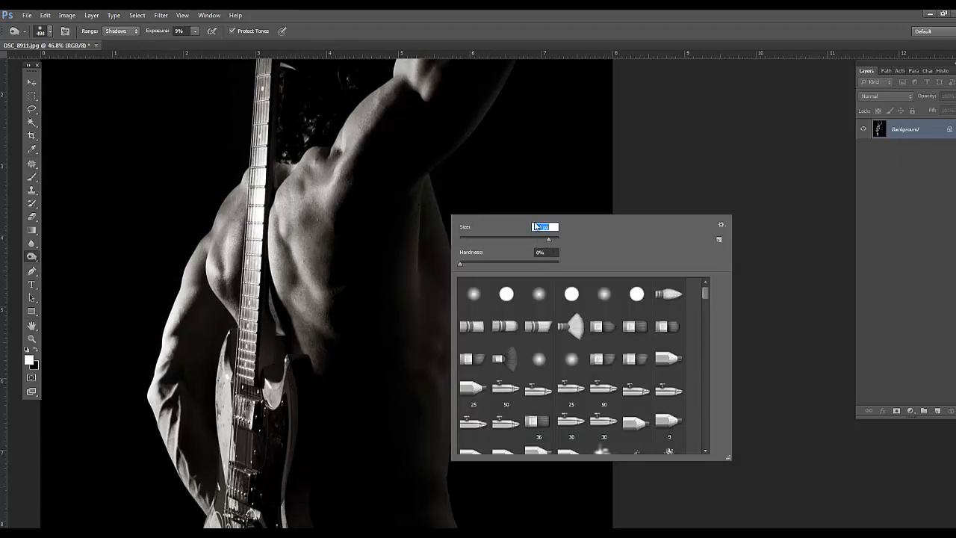
pyautogui.moveTo(429, 196); pyautogui.dragTo(452, 472)
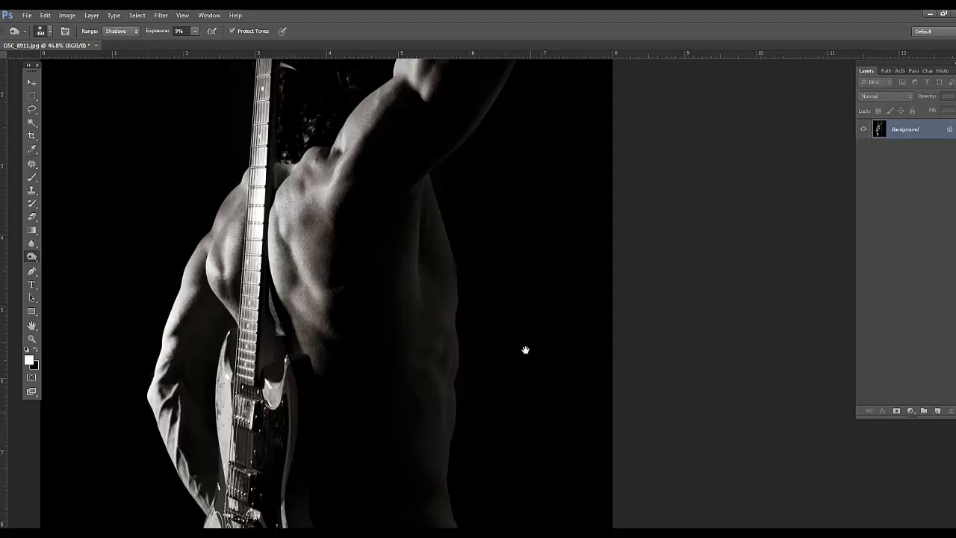
pyautogui.moveTo(525, 349); pyautogui.dragTo(521, 238)
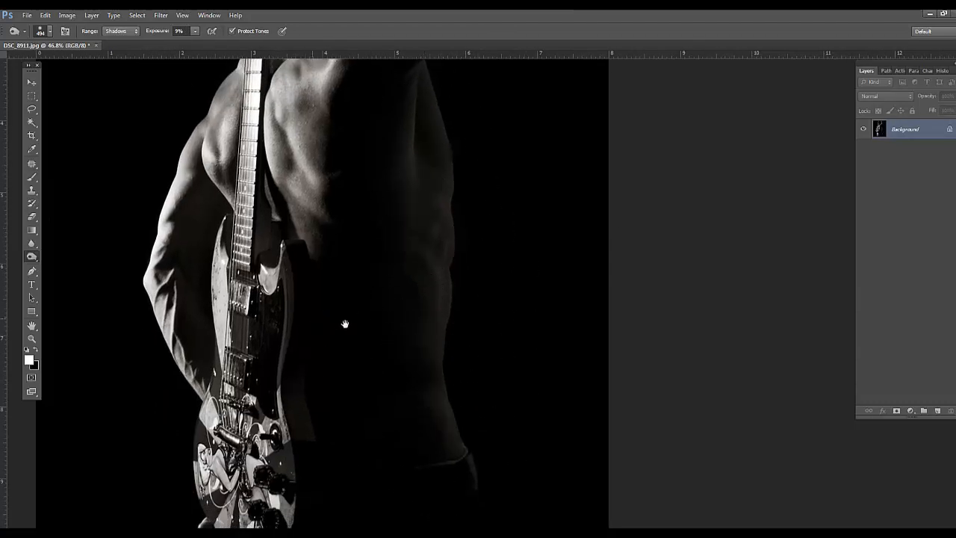
pyautogui.moveTo(345, 323); pyautogui.dragTo(430, 383)
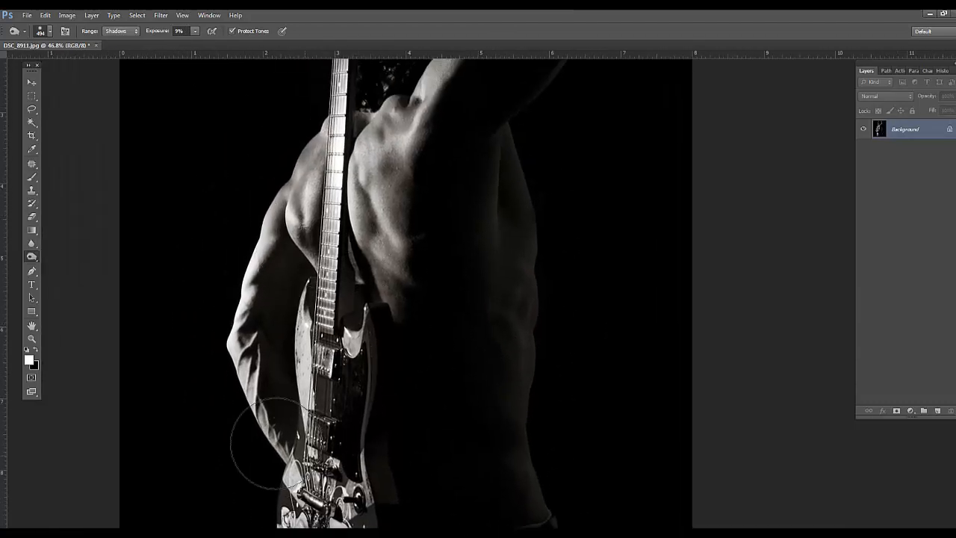
pyautogui.moveTo(328, 172); pyautogui.dragTo(326, 254)
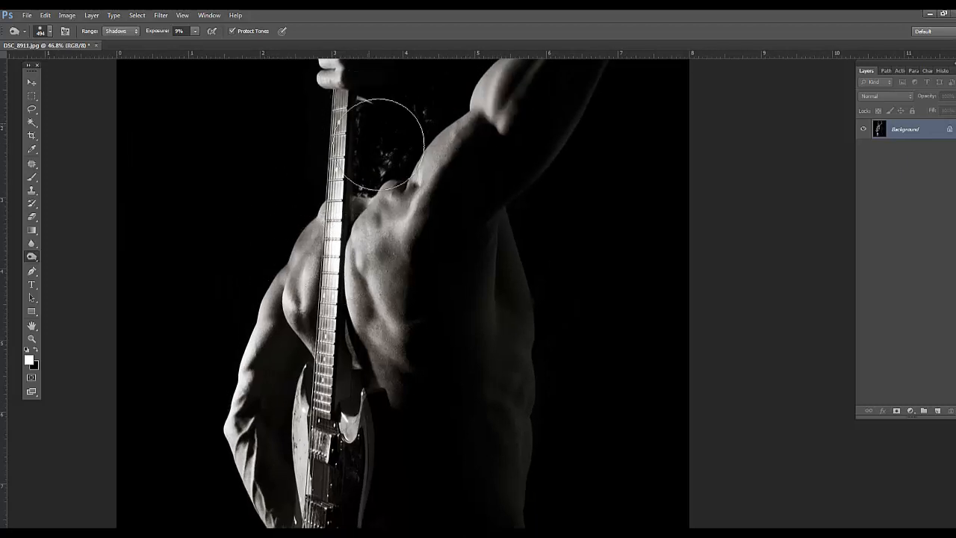
# Create a history snapshot of the full document, keeping the suggested name Snapshot 1.
pyautogui.click(941, 71)
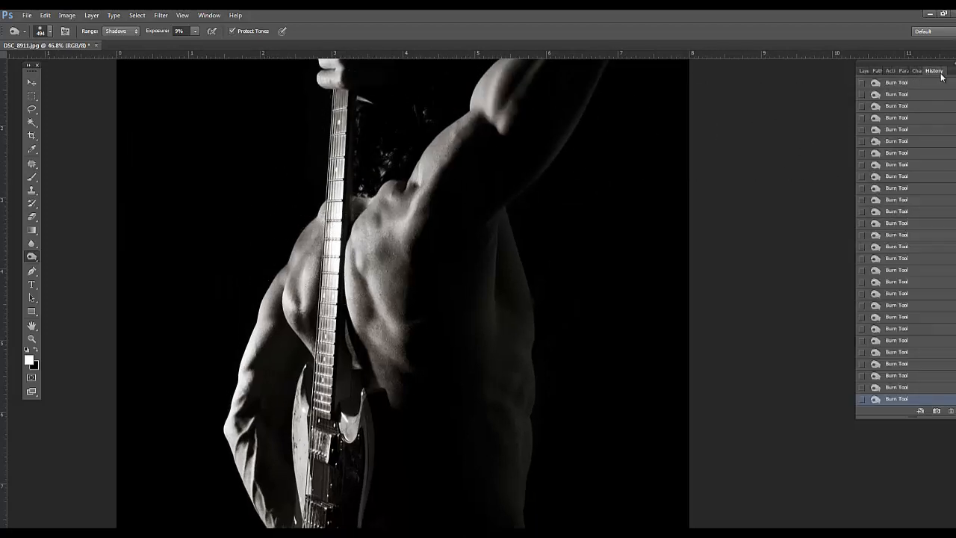
pyautogui.rightClick(921, 407)
pyautogui.click(924, 411)
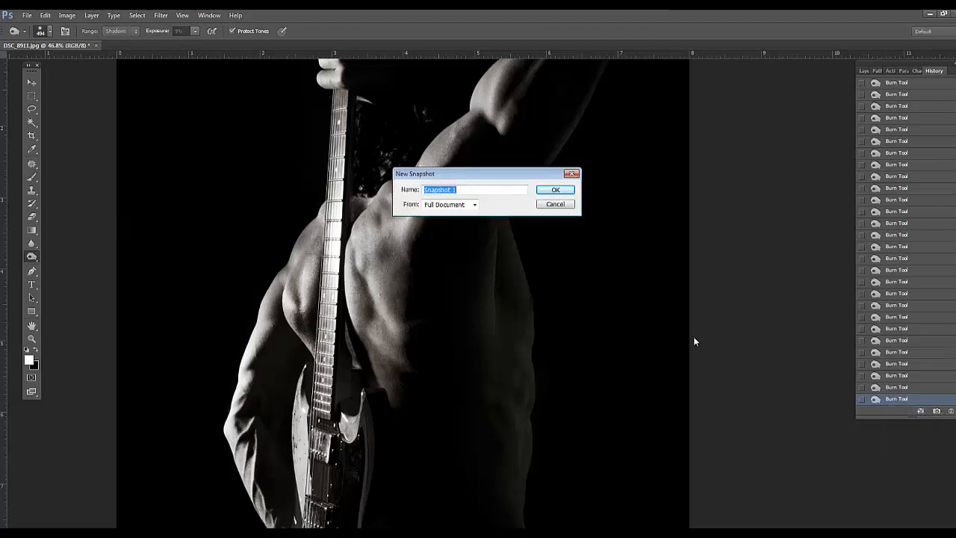
pyautogui.click(556, 191)
# Compare the original DSC_8911.jpg state with Snapshot 1 in full view and up close, ending on Snapshot 1.
pyautogui.scroll(10, 906, 241)
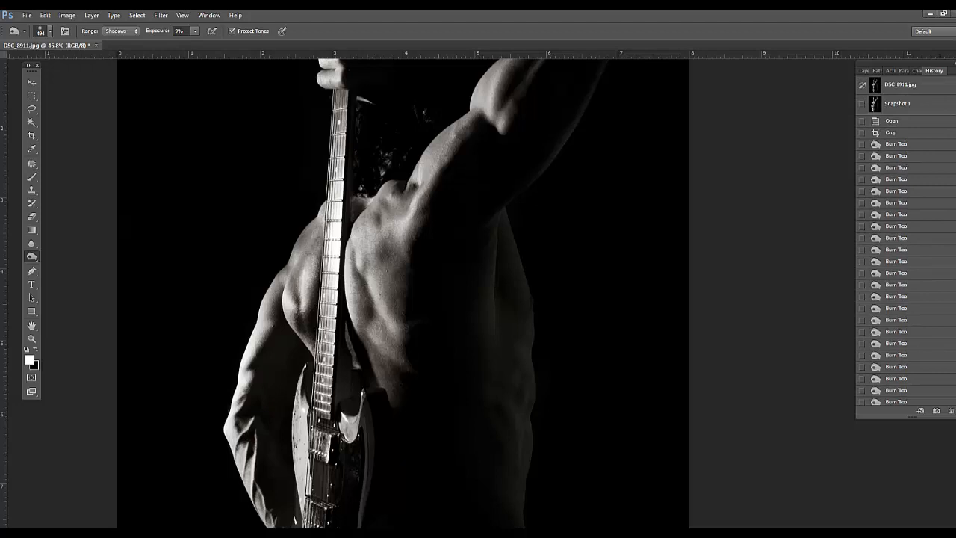
pyautogui.click(904, 85)
pyautogui.hotkey('ctrl', '0')
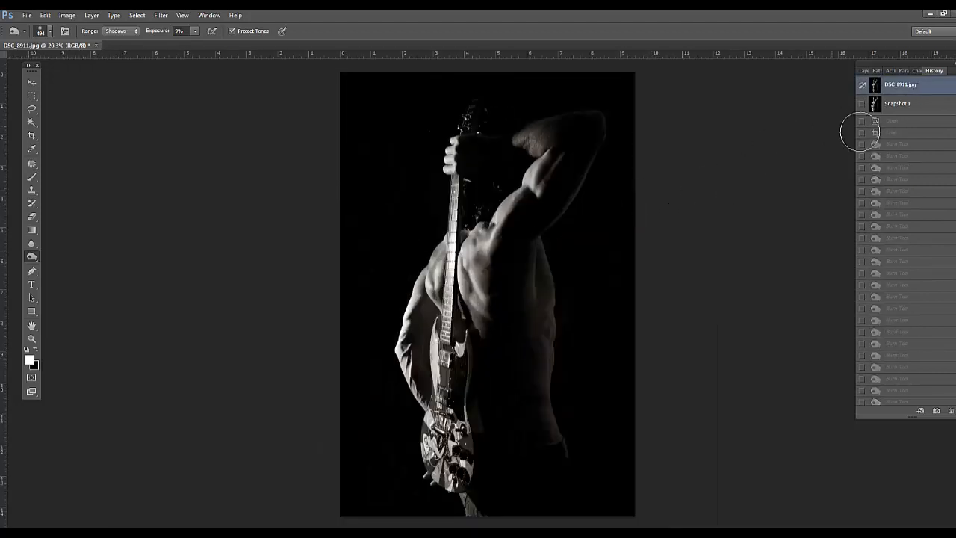
pyautogui.click(926, 109)
pyautogui.scroll(5, 668, 288)
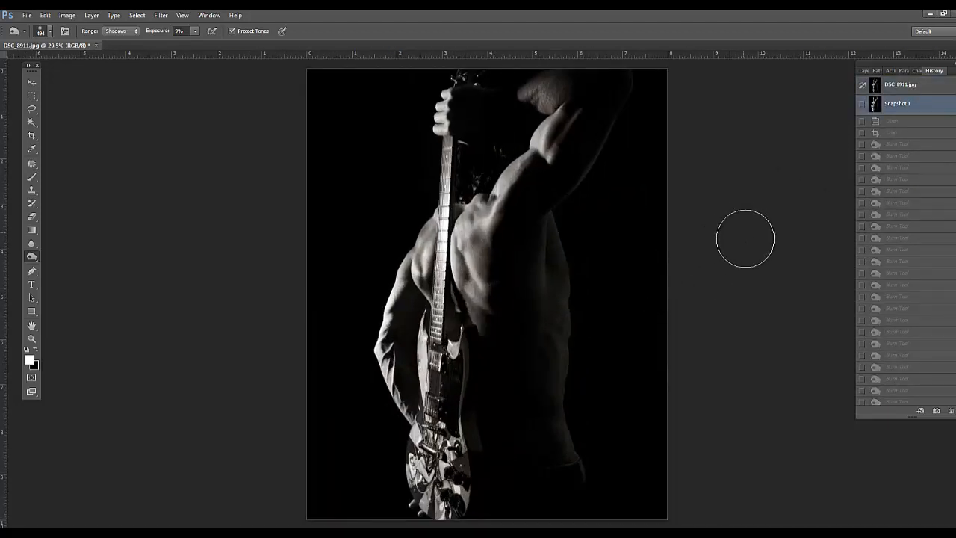
pyautogui.click(920, 88)
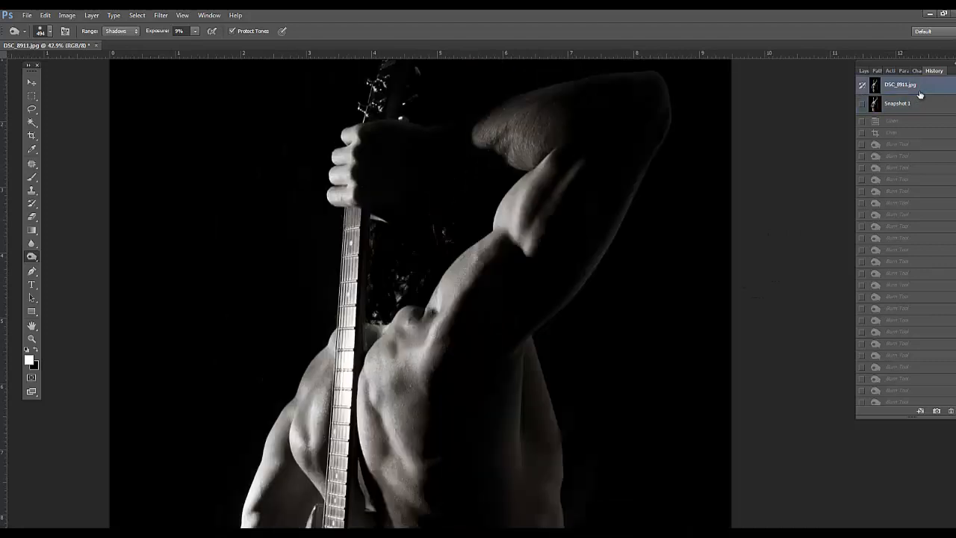
pyautogui.moveTo(448, 369); pyautogui.dragTo(462, 355)
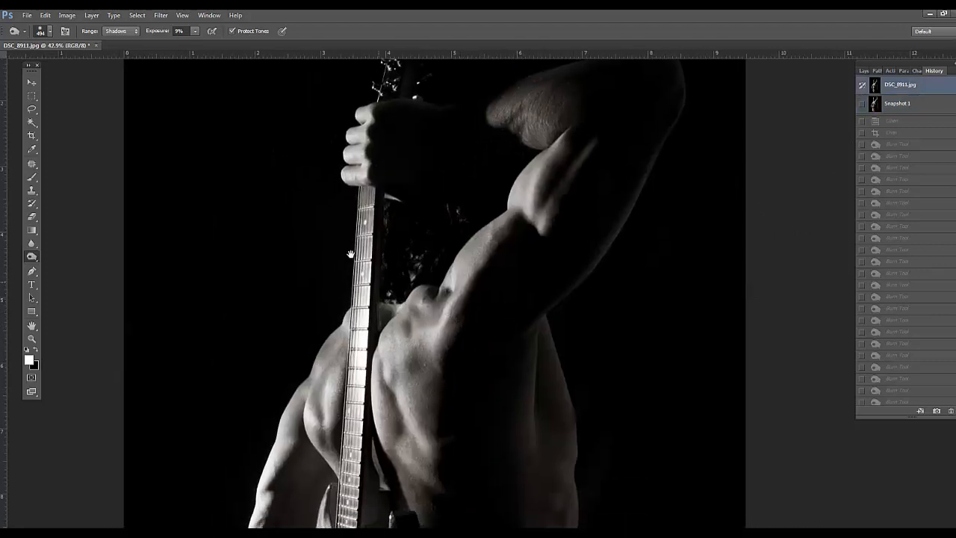
pyautogui.click(920, 111)
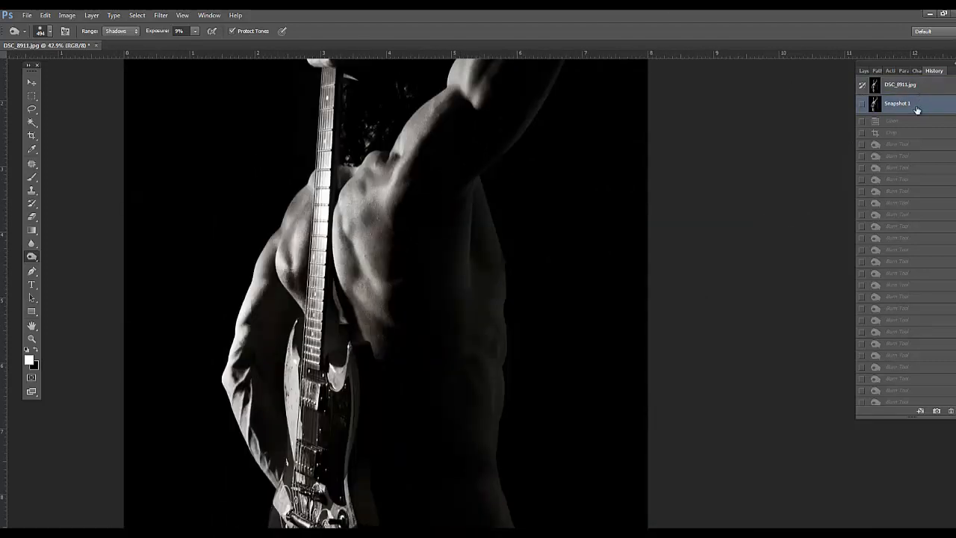
# Create a full-document snapshot of the Crop history state, keeping the suggested name Snapshot 2.
pyautogui.click(897, 123)
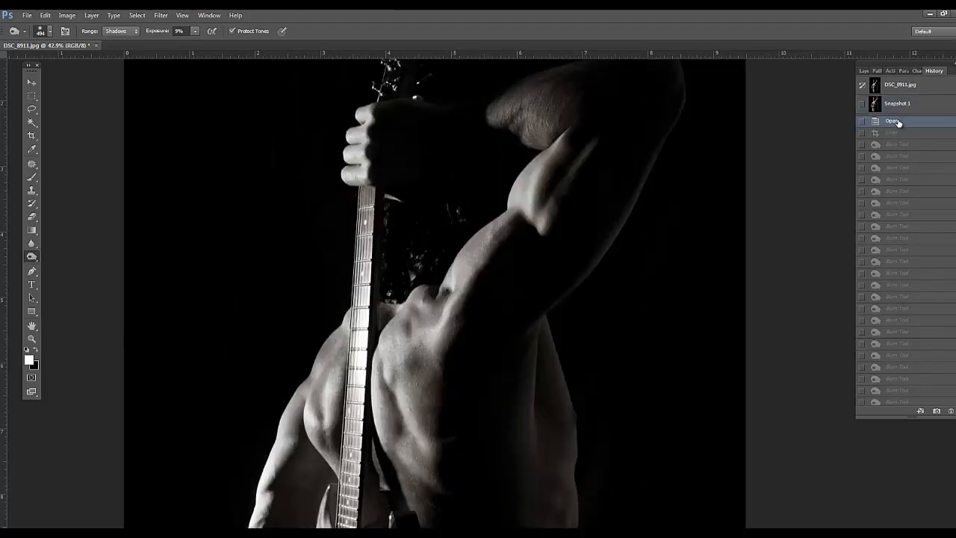
pyautogui.click(896, 133)
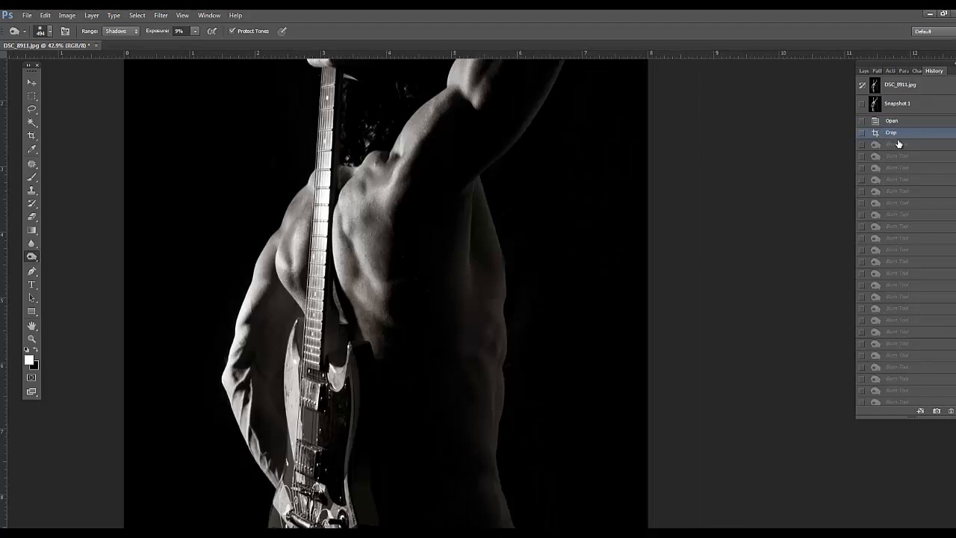
pyautogui.rightClick(906, 140)
pyautogui.click(897, 142)
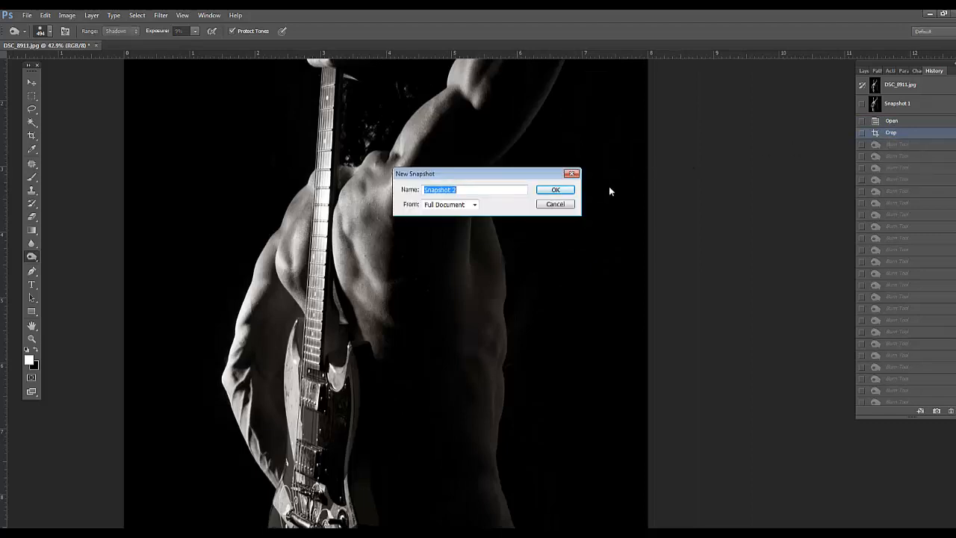
pyautogui.click(556, 188)
# Delete the original uncropped DSC_8911.jpg snapshot from the history.
pyautogui.click(902, 103)
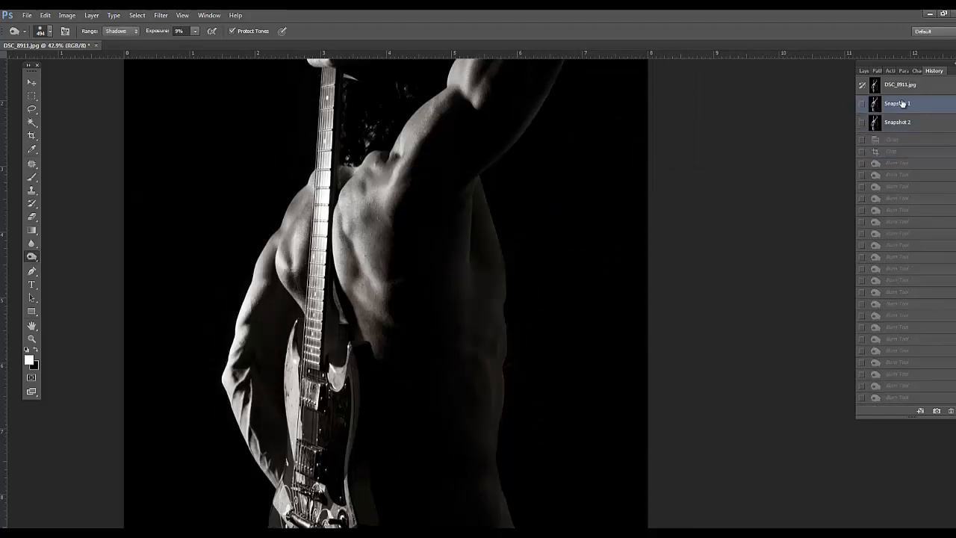
pyautogui.click(904, 85)
pyautogui.rightClick(918, 92)
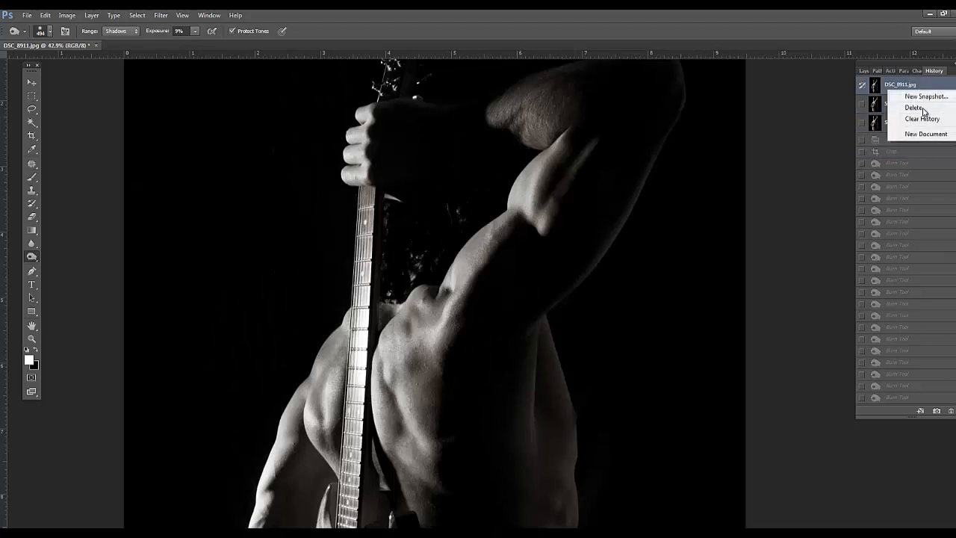
pyautogui.click(915, 108)
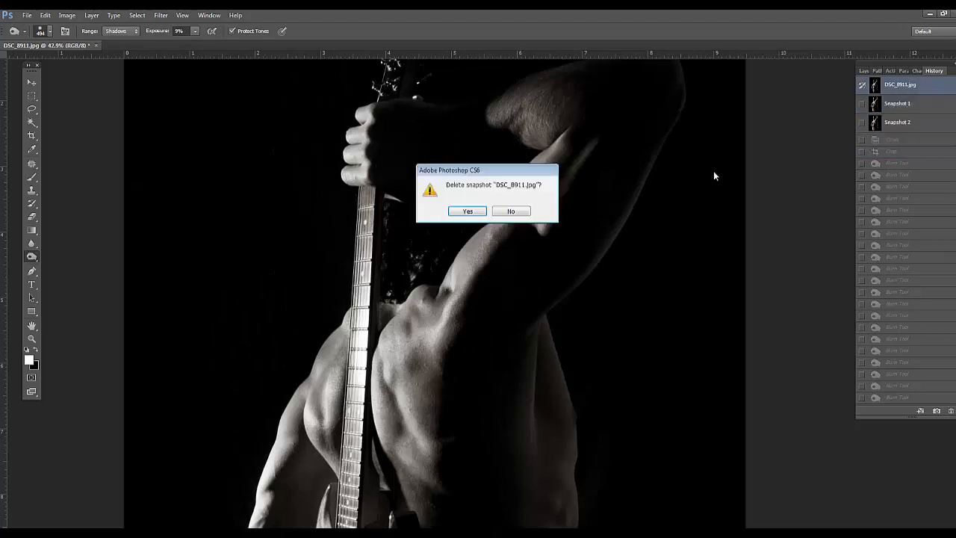
pyautogui.click(465, 210)
# Compare the burned Snapshot 1 with the cropped Snapshot 2 up close and in full view, ending on Snapshot 1.
pyautogui.click(925, 105)
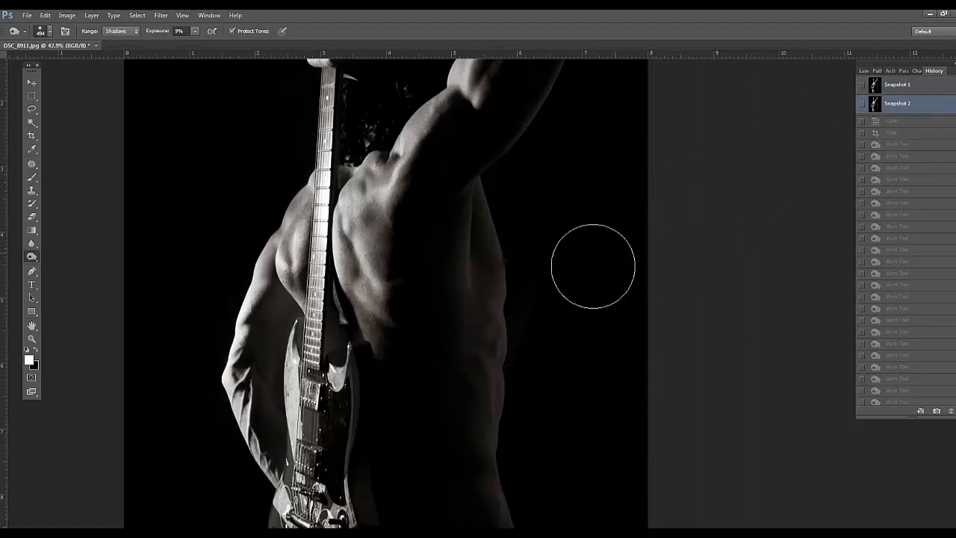
pyautogui.moveTo(445, 302)
pyautogui.mouseDown()
pyautogui.moveTo(555, 252)
pyautogui.moveTo(499, 216)
pyautogui.mouseUp()
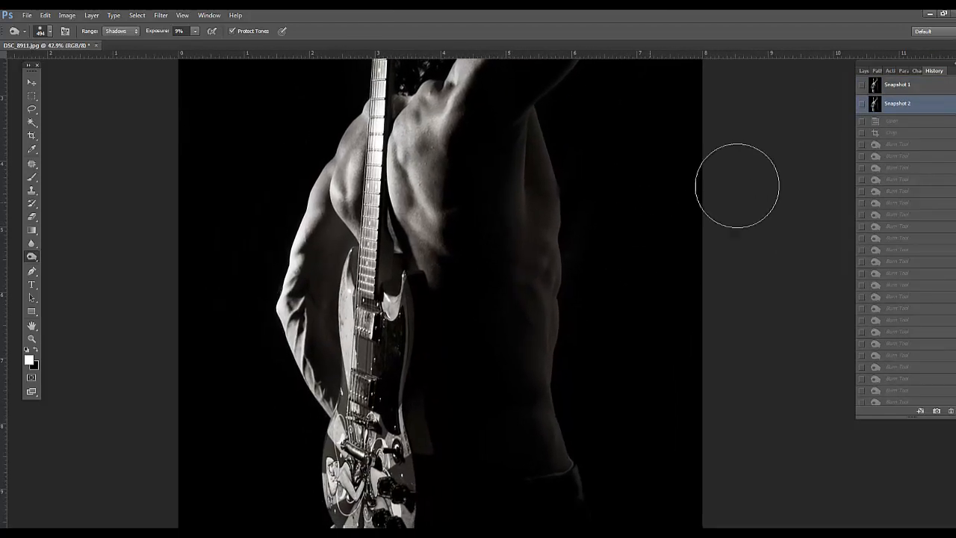
pyautogui.click(918, 90)
pyautogui.click(918, 105)
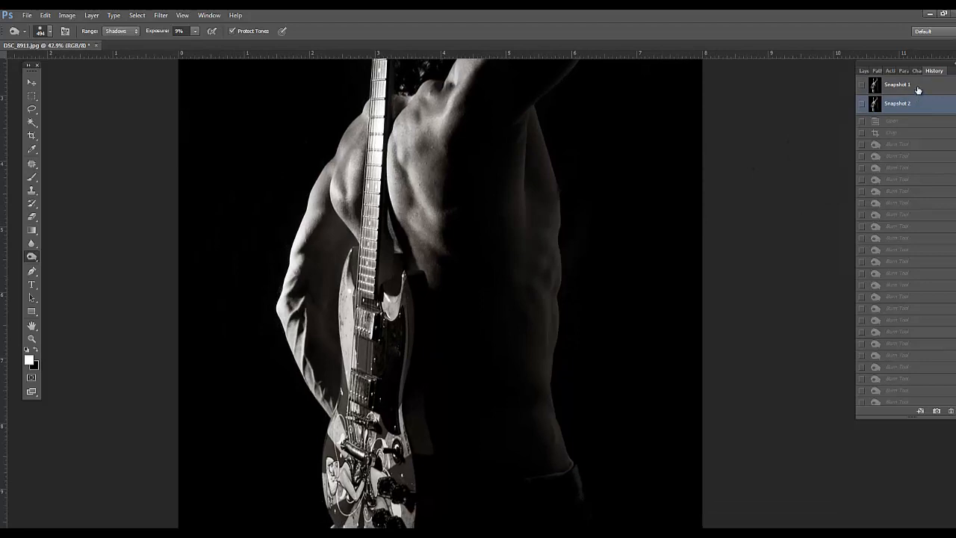
pyautogui.click(918, 90)
pyautogui.click(918, 105)
pyautogui.click(918, 90)
pyautogui.hotkey('ctrl', '0')
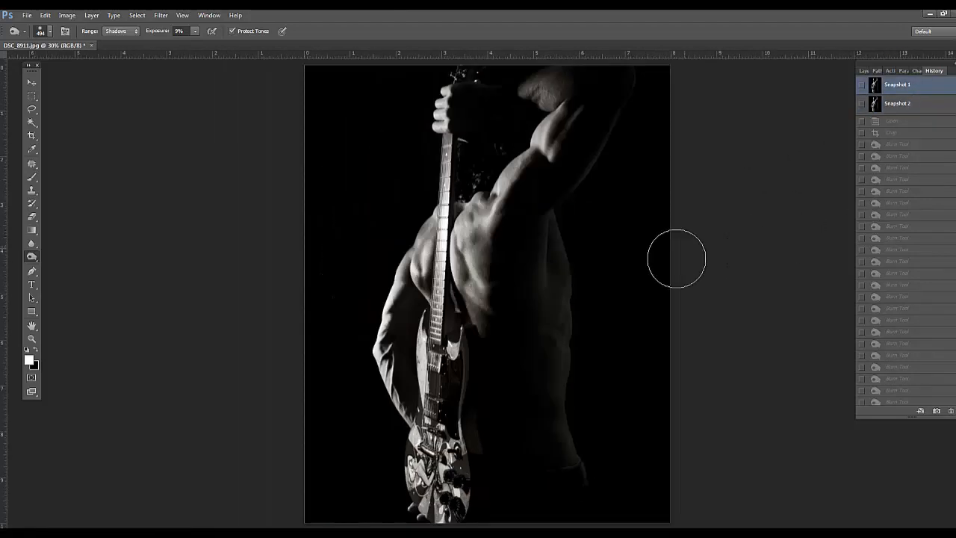
pyautogui.click(923, 105)
pyautogui.click(924, 91)
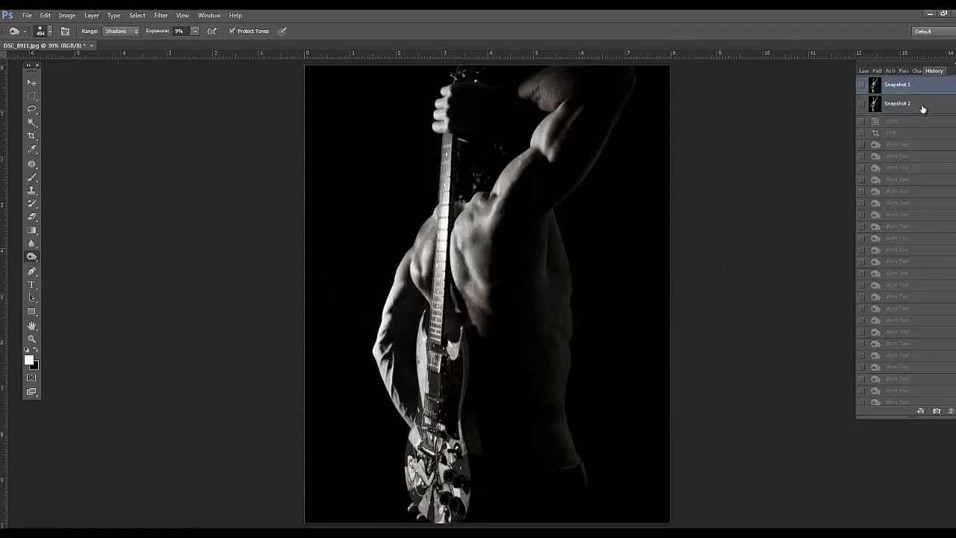
pyautogui.click(923, 106)
pyautogui.click(924, 91)
pyautogui.click(923, 106)
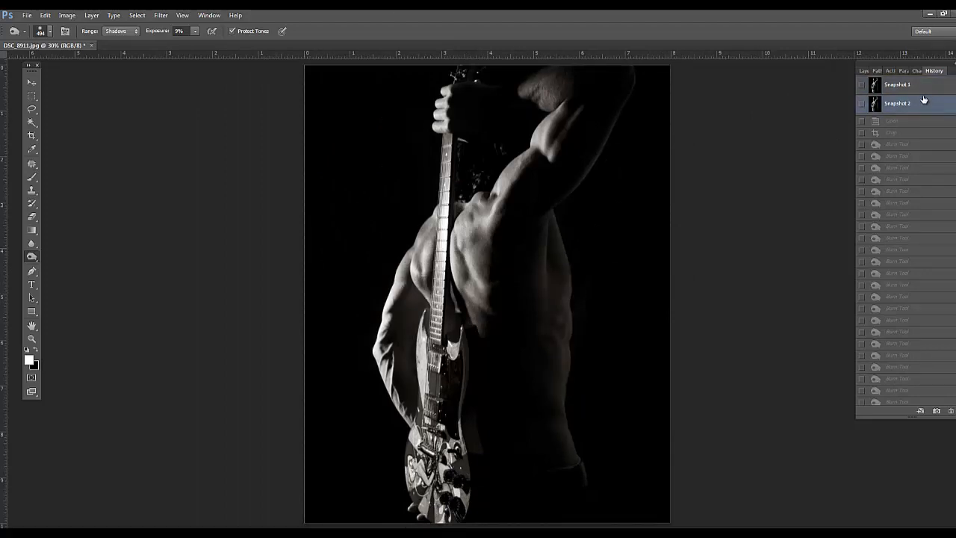
pyautogui.click(922, 92)
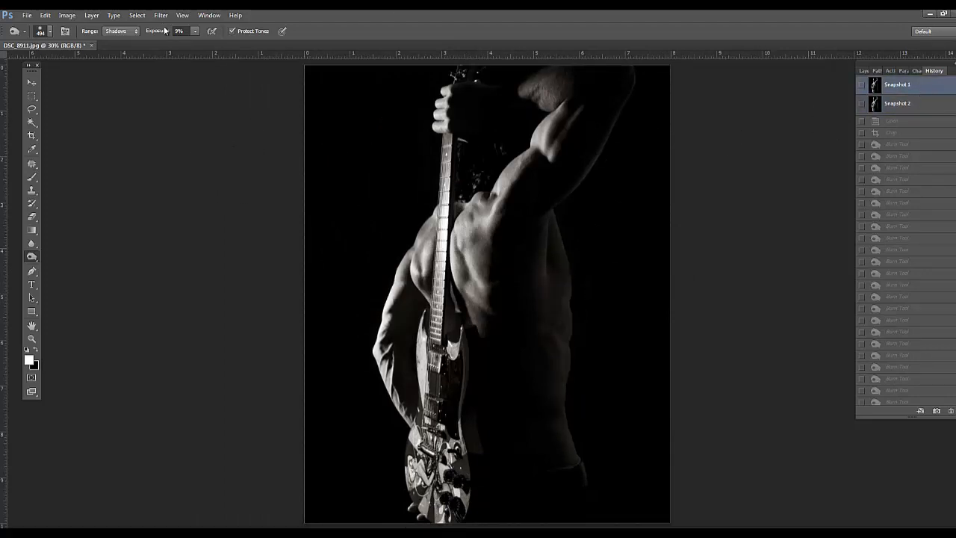
# Start the Unsharp Mask filter on the Snapshot 1 version and move its dialog clear of the man's torso.
pyautogui.click(160, 16)
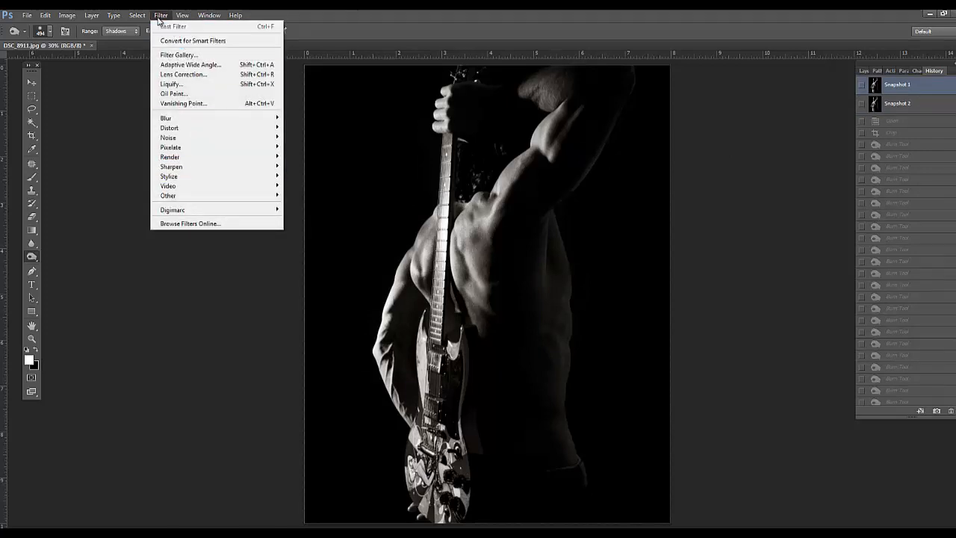
pyautogui.moveTo(181, 169)
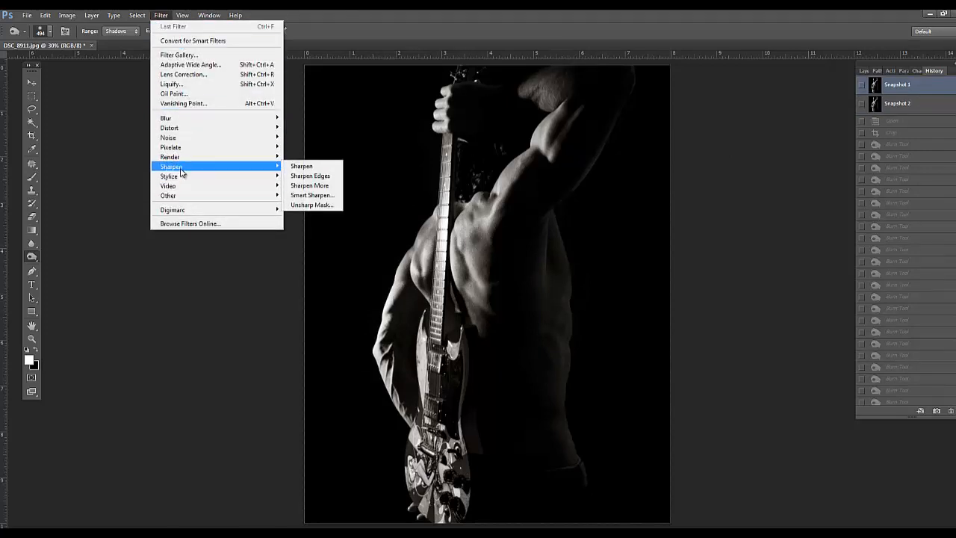
pyautogui.click(302, 204)
pyautogui.moveTo(453, 121); pyautogui.dragTo(654, 153)
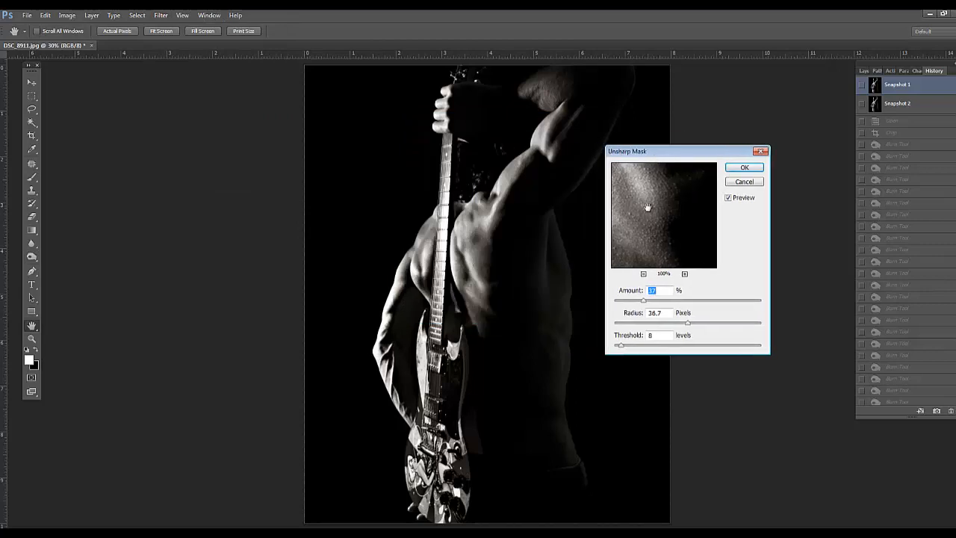
# Examine the Unsharp Mask preview on the guitar, the lowered arm's elbow and the fretboard at 25% to 100%.
pyautogui.moveTo(642, 209); pyautogui.dragTo(665, 161)
pyautogui.click(644, 276)
pyautogui.click(644, 276)
pyautogui.click(644, 275)
pyautogui.click(644, 275)
pyautogui.moveTo(663, 243); pyautogui.dragTo(657, 223)
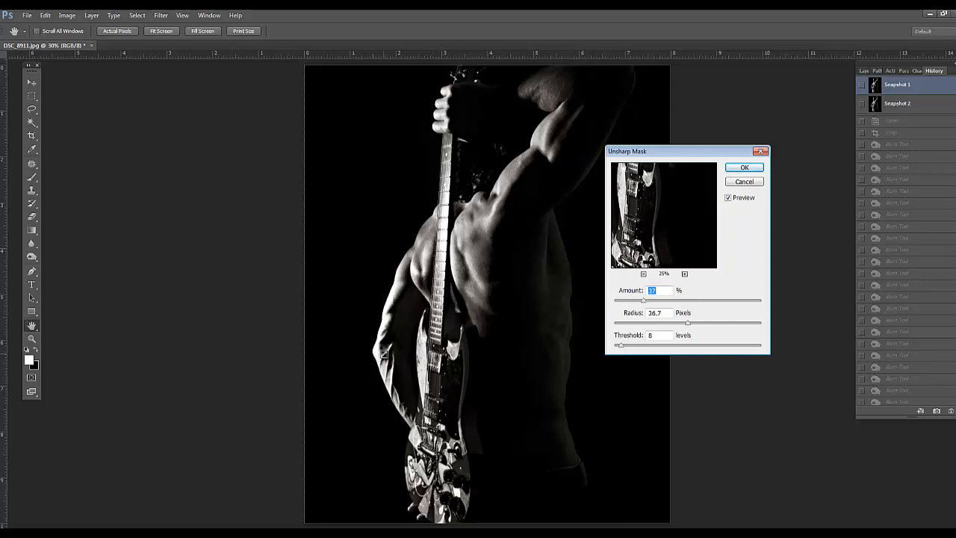
pyautogui.click(413, 345)
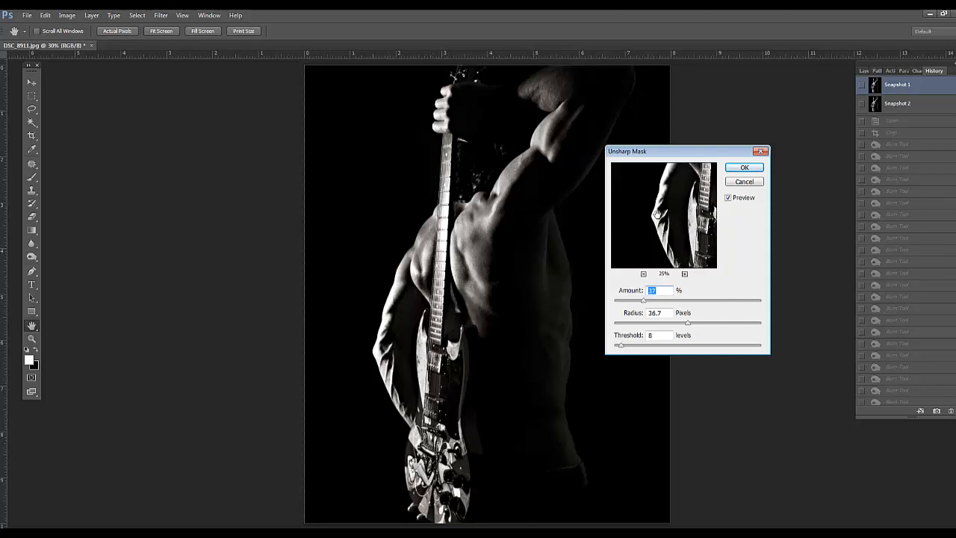
pyautogui.click(685, 274)
pyautogui.click(685, 274)
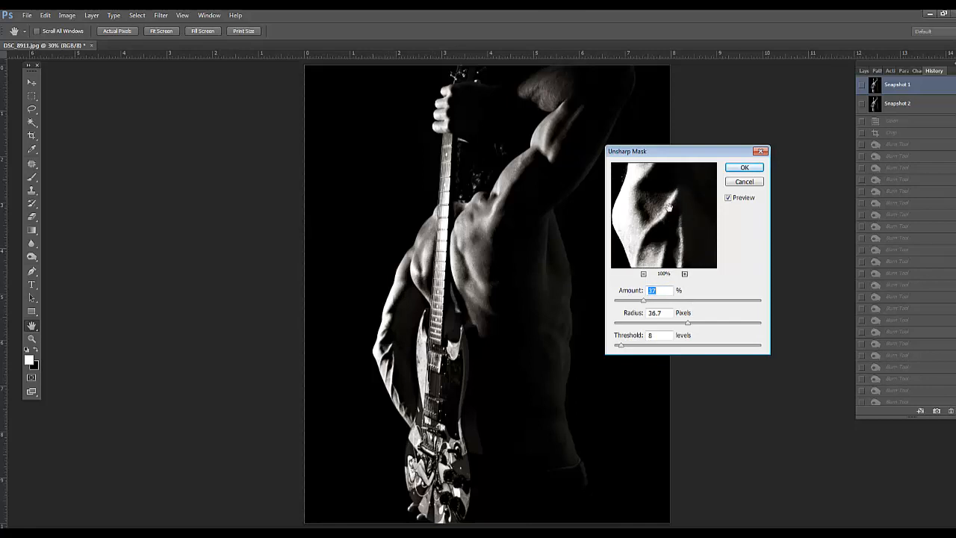
pyautogui.moveTo(668, 218)
pyautogui.mouseDown()
pyautogui.moveTo(640, 212)
pyautogui.moveTo(662, 210)
pyautogui.moveTo(666, 224)
pyautogui.mouseUp()
pyautogui.moveTo(681, 178); pyautogui.dragTo(696, 227)
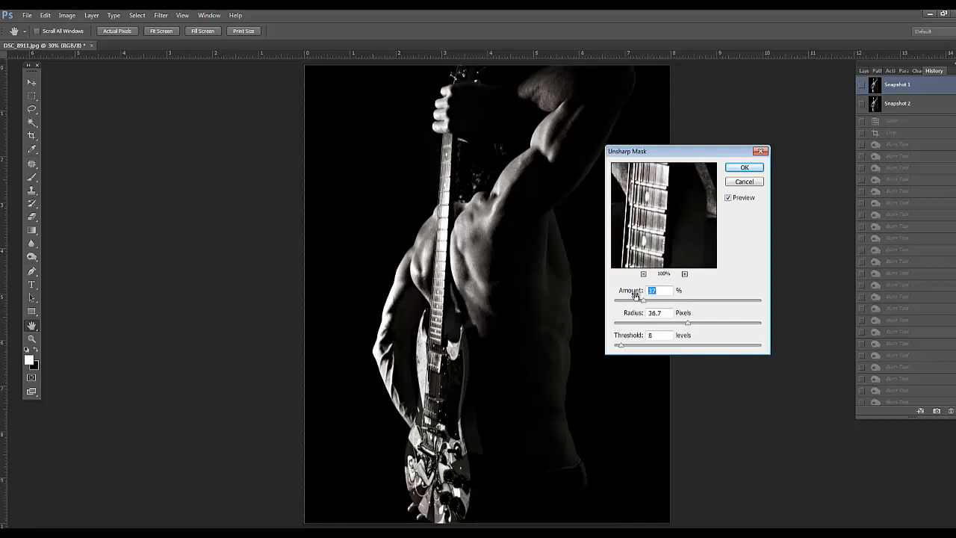
# Examine the sharpening preview on the lowered upper arm, magnifying the skin texture to 200%.
pyautogui.click(644, 274)
pyautogui.click(644, 274)
pyautogui.click(644, 275)
pyautogui.click(644, 274)
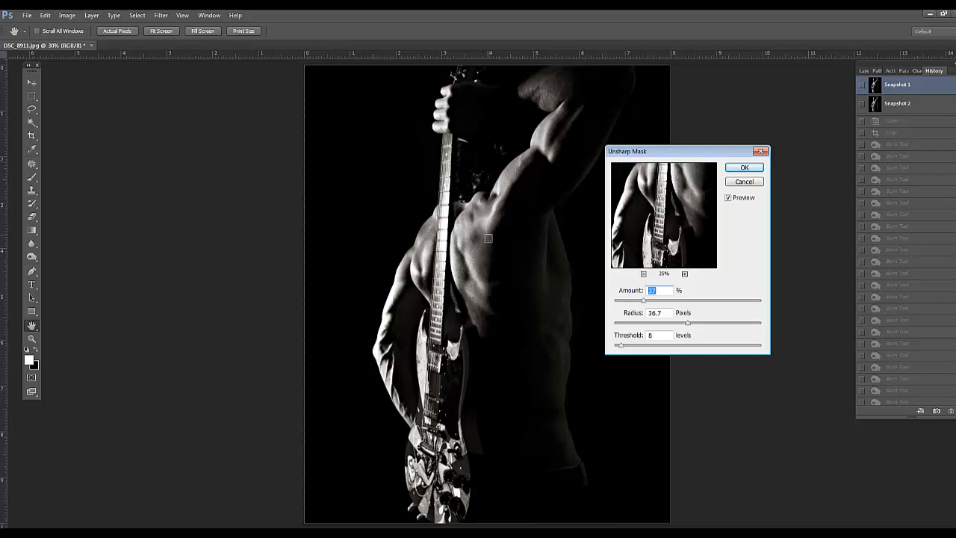
pyautogui.click(396, 304)
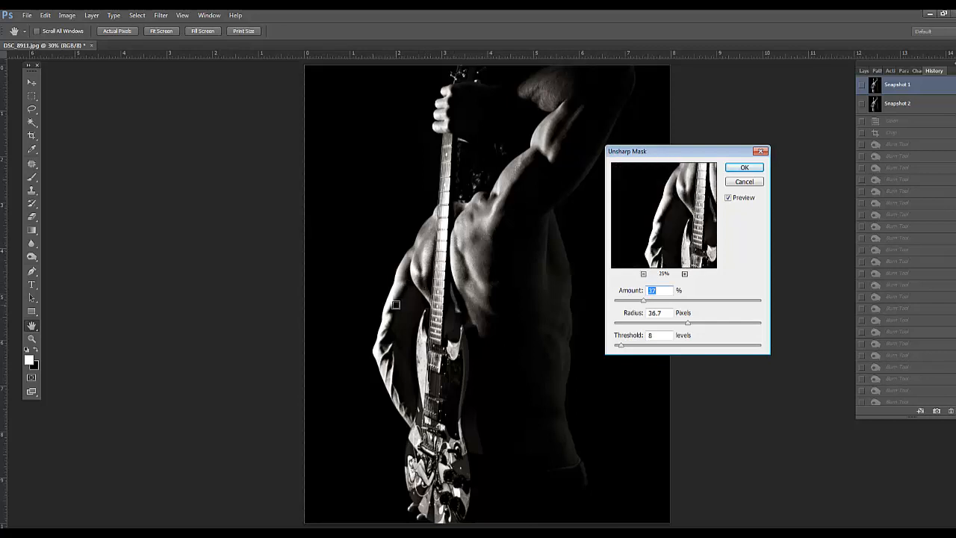
pyautogui.click(685, 275)
pyautogui.click(685, 274)
pyautogui.click(685, 275)
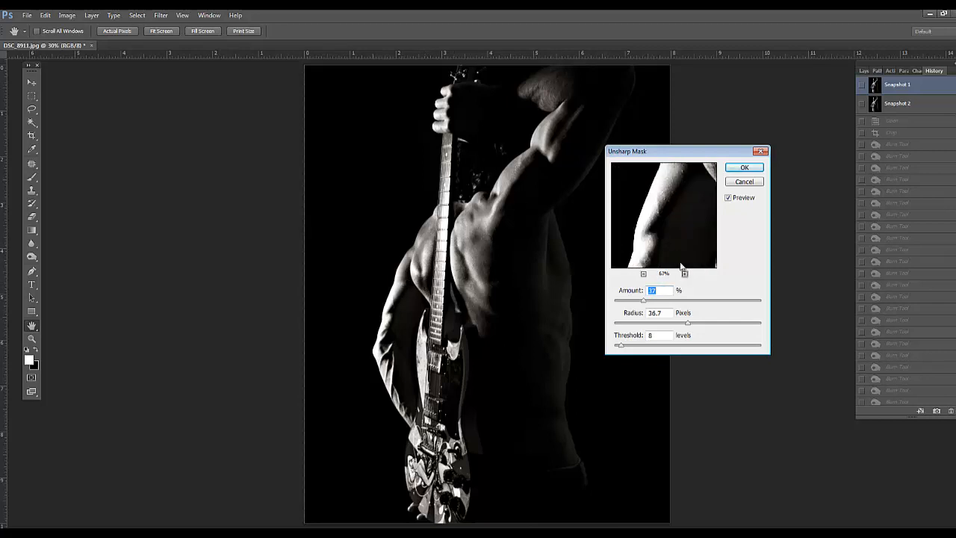
pyautogui.moveTo(687, 204); pyautogui.dragTo(662, 228)
pyautogui.click(685, 274)
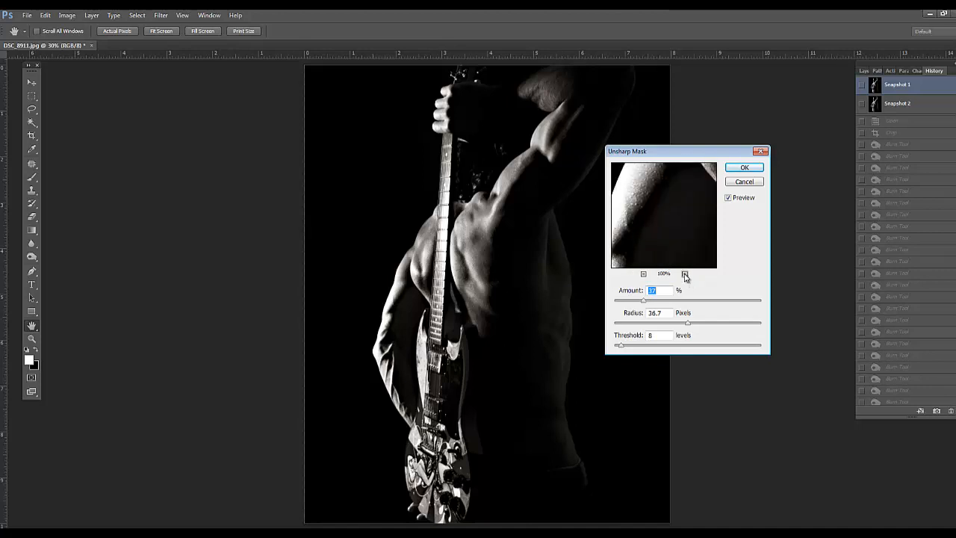
pyautogui.click(685, 274)
pyautogui.click(654, 197)
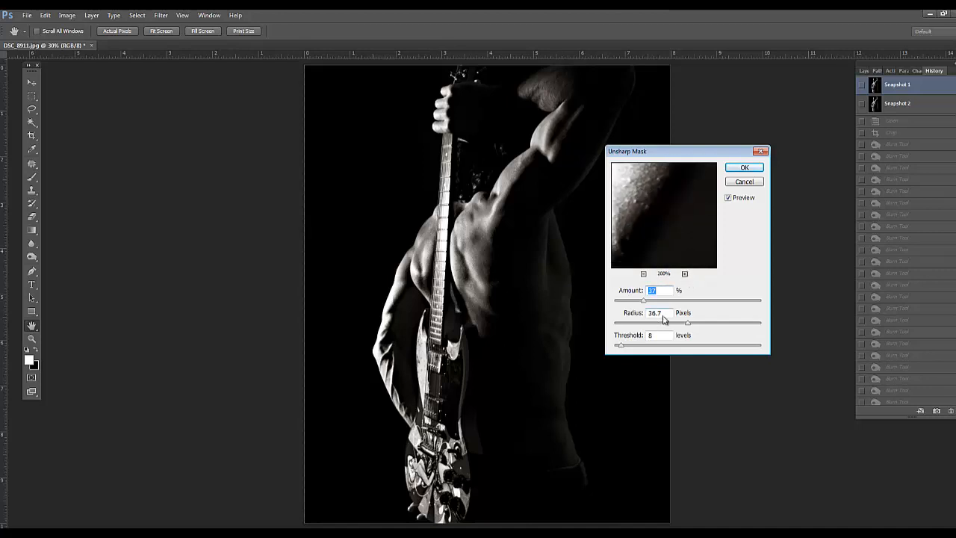
# Set the Unsharp Mask to 29% amount, 7.6 pixels radius and 13 levels threshold, checking the arm's skin texture.
pyautogui.moveTo(688, 323); pyautogui.dragTo(662, 323)
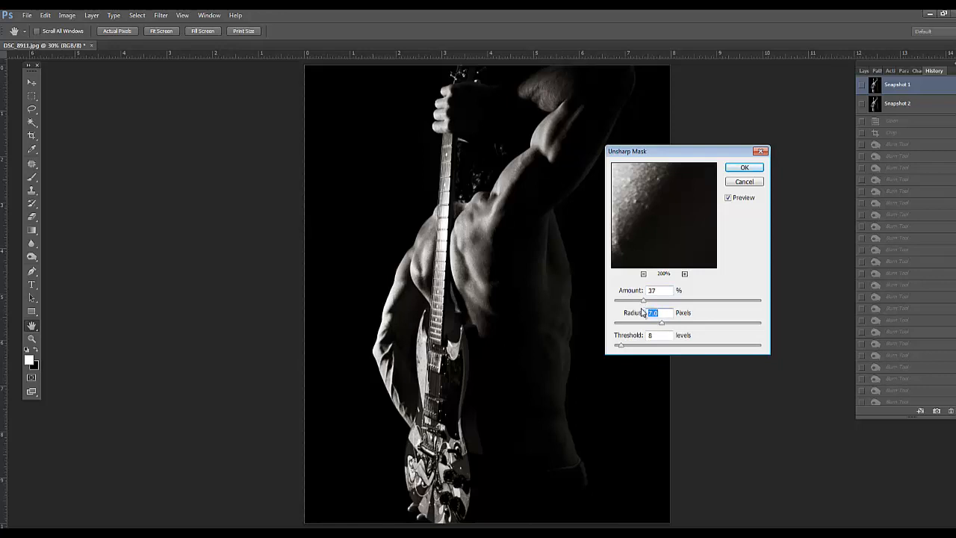
pyautogui.moveTo(641, 300); pyautogui.dragTo(638, 300)
pyautogui.moveTo(621, 345); pyautogui.dragTo(629, 346)
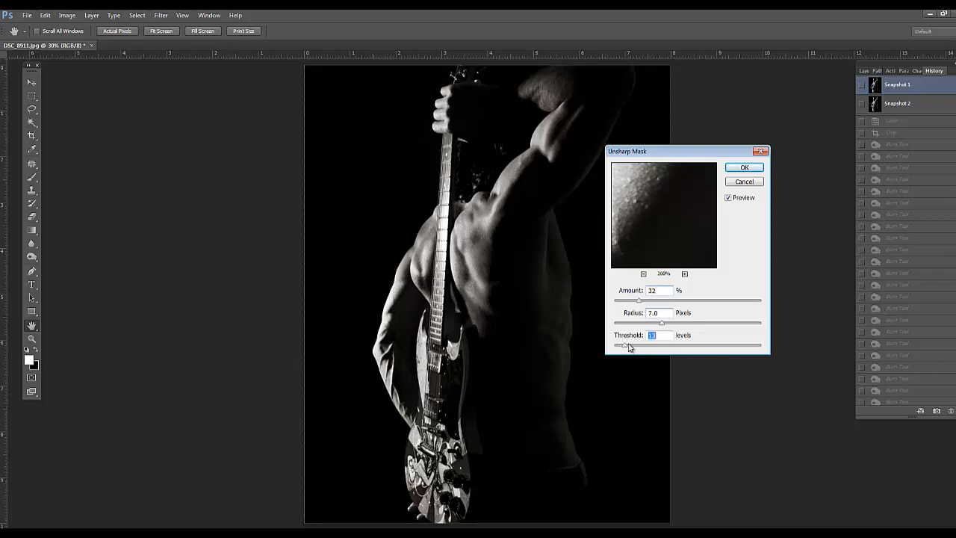
pyautogui.click(664, 324)
pyautogui.moveTo(639, 301); pyautogui.dragTo(638, 301)
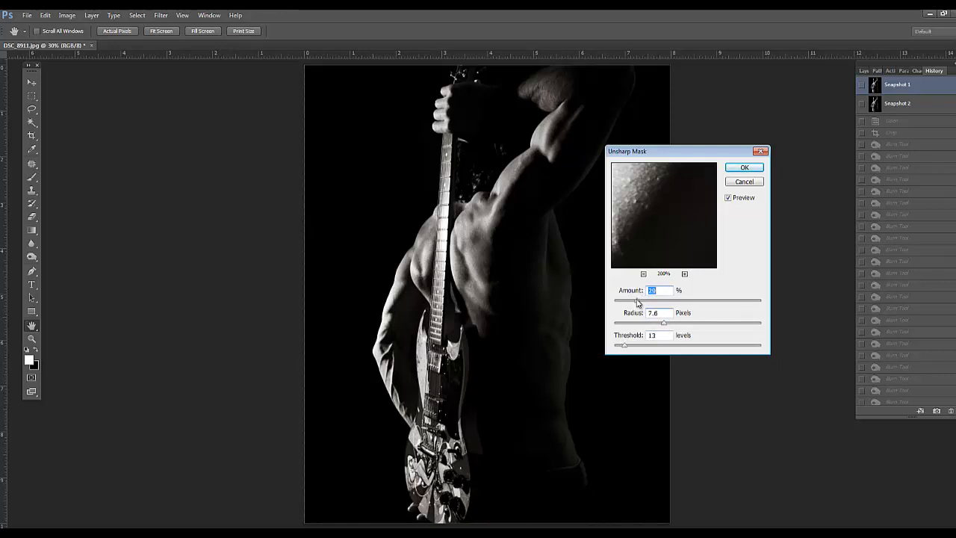
pyautogui.moveTo(638, 210)
pyautogui.mouseDown()
pyautogui.moveTo(675, 222)
pyautogui.moveTo(638, 217)
pyautogui.mouseUp()
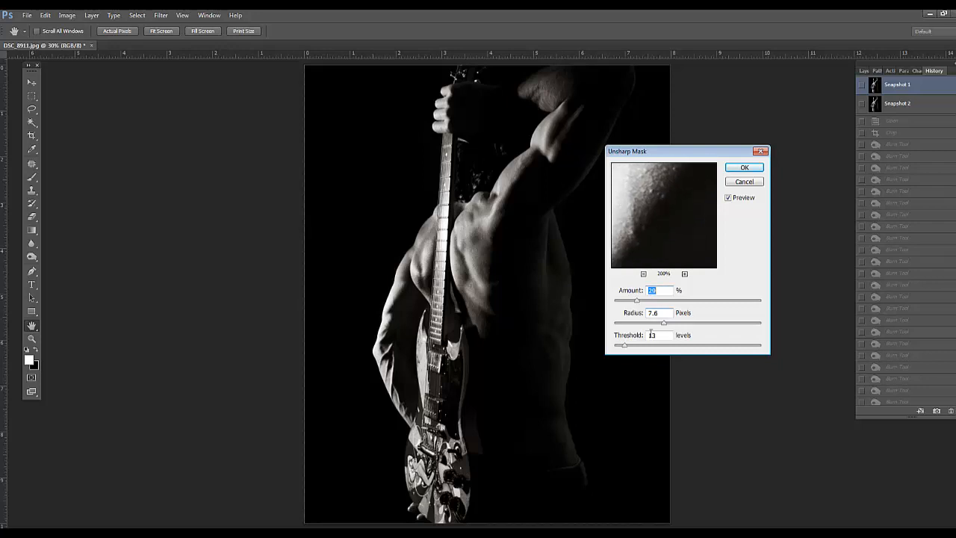
# Try an Unsharp Mask amount of 87% with a 41.3-pixel radius and compare the arm with and without it.
pyautogui.moveTo(662, 322); pyautogui.dragTo(690, 322)
pyautogui.moveTo(636, 300); pyautogui.dragTo(683, 300)
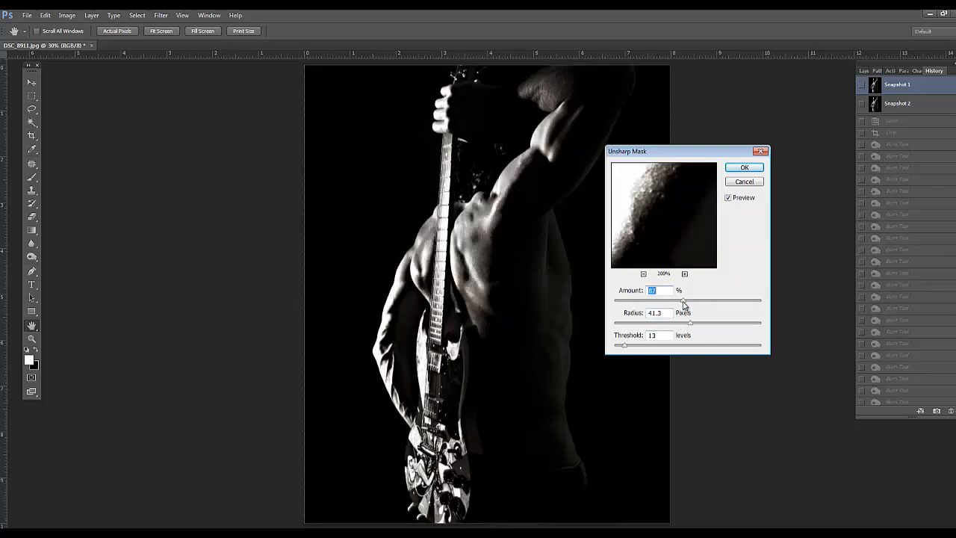
pyautogui.click(637, 220)
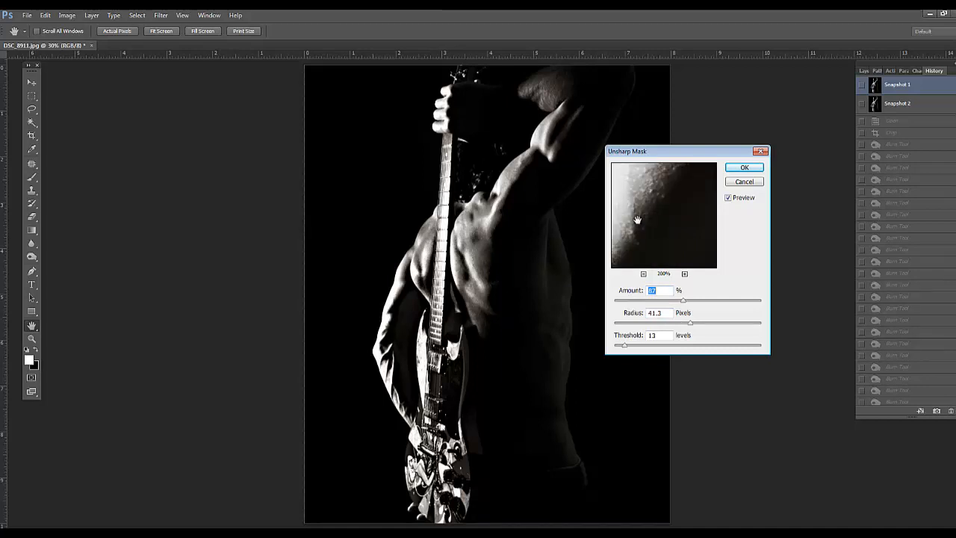
pyautogui.moveTo(631, 224); pyautogui.dragTo(681, 230)
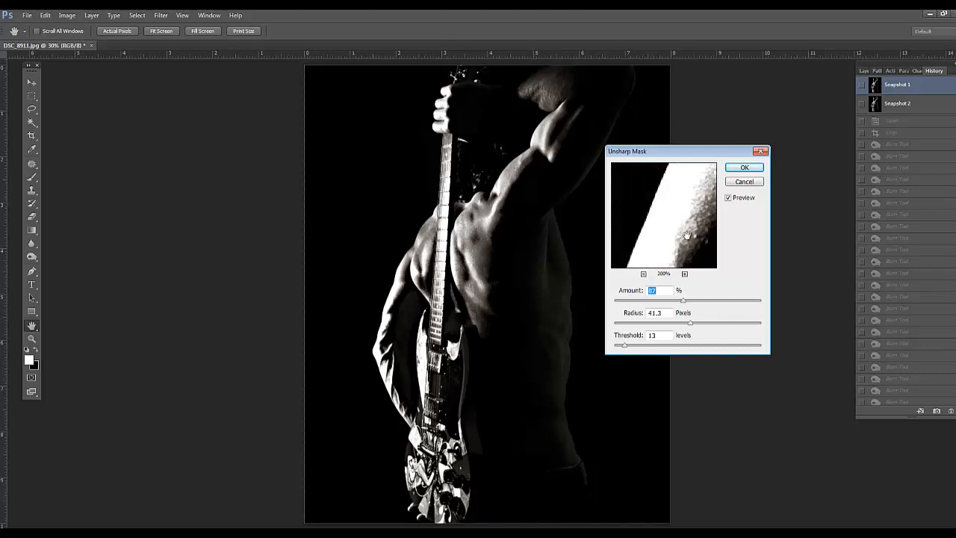
pyautogui.click(683, 229)
pyautogui.click(675, 231)
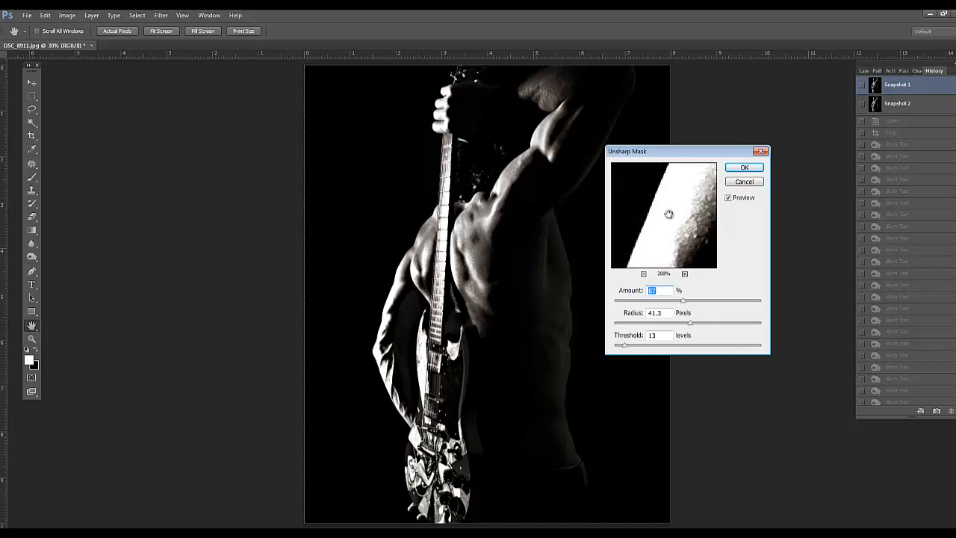
# Set the Unsharp Mask to 21% amount and 6.1 pixels radius, checking the arm's shaded edge.
pyautogui.moveTo(689, 323); pyautogui.dragTo(658, 323)
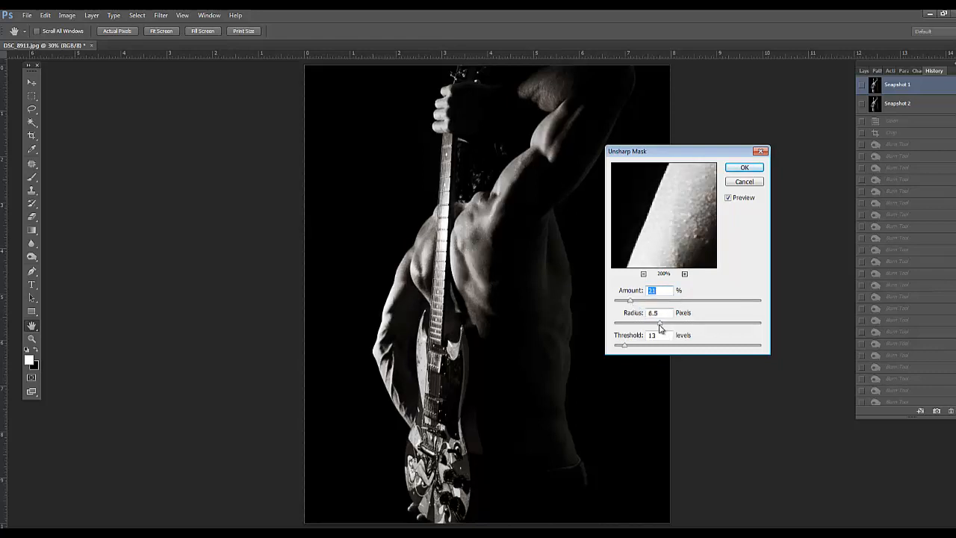
pyautogui.moveTo(681, 199); pyautogui.dragTo(664, 216)
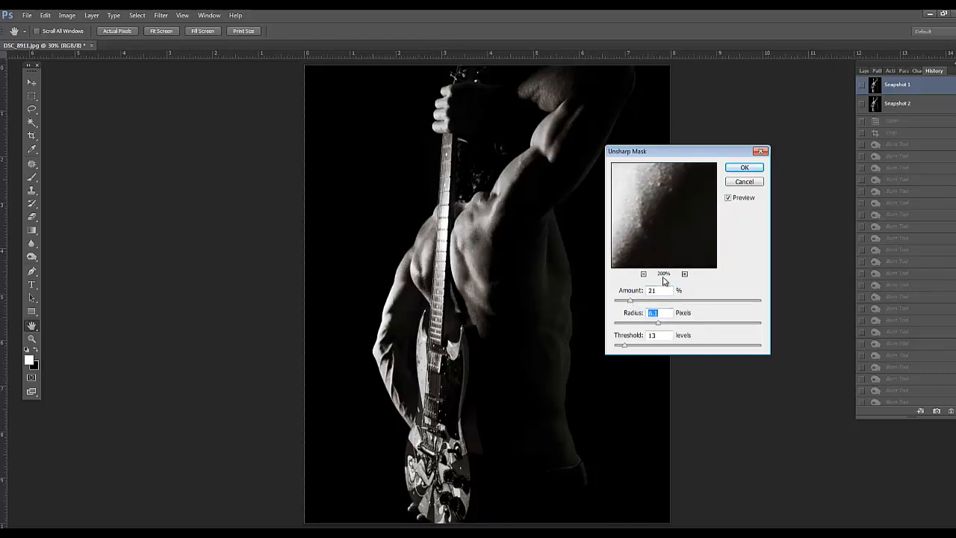
# Set the Unsharp Mask to 29% amount and 24 levels threshold with a larger radius, checking the arm's skin texture.
pyautogui.moveTo(629, 300); pyautogui.dragTo(638, 300)
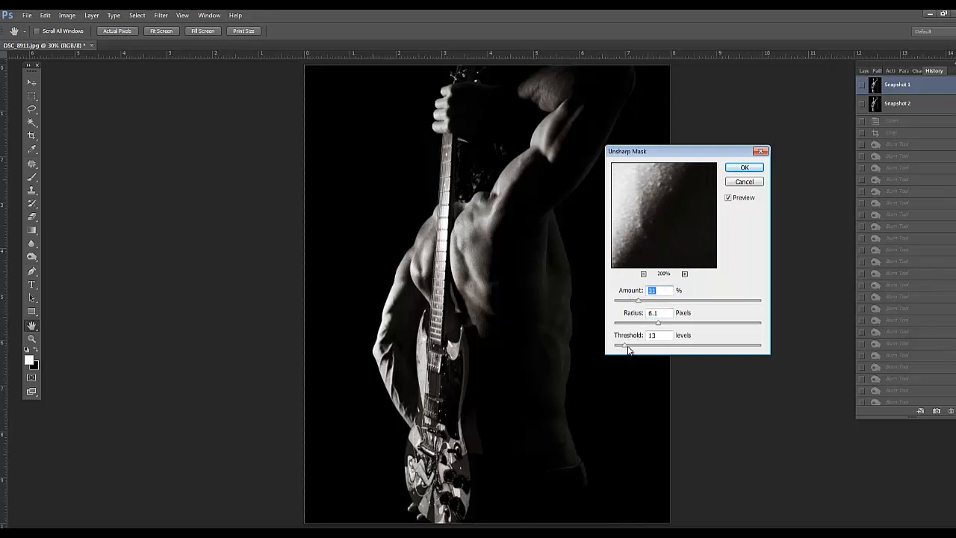
pyautogui.moveTo(626, 346); pyautogui.dragTo(634, 301)
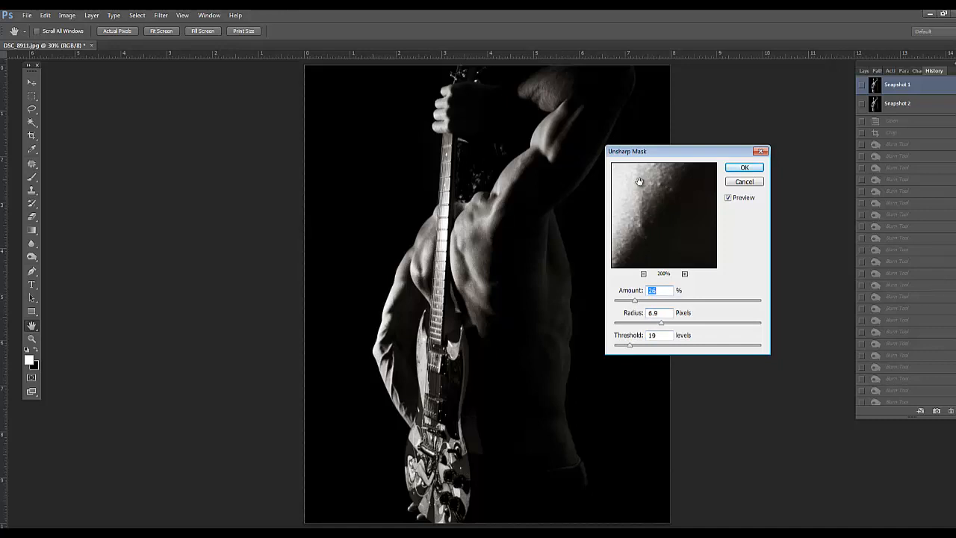
pyautogui.moveTo(640, 184); pyautogui.dragTo(674, 231)
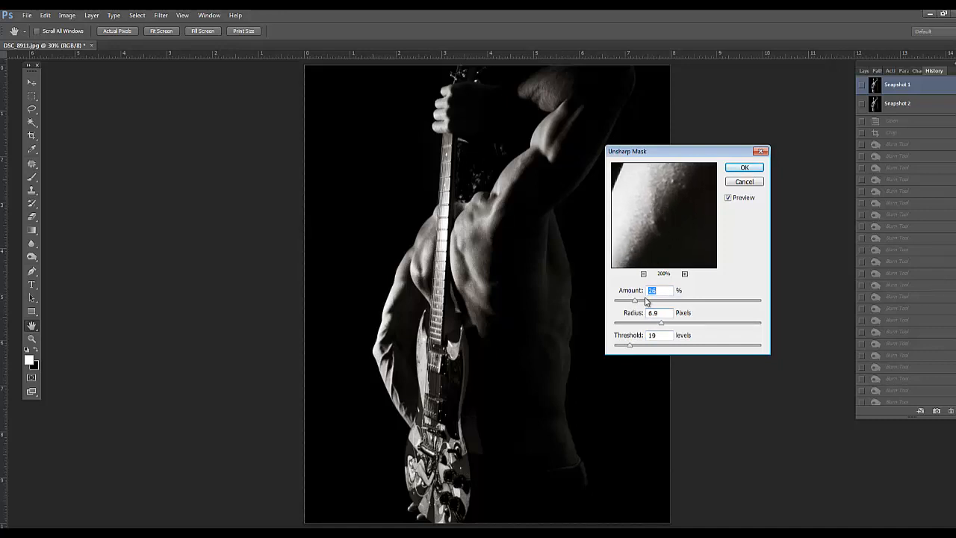
pyautogui.moveTo(634, 304); pyautogui.dragTo(636, 307)
pyautogui.moveTo(633, 347); pyautogui.dragTo(668, 322)
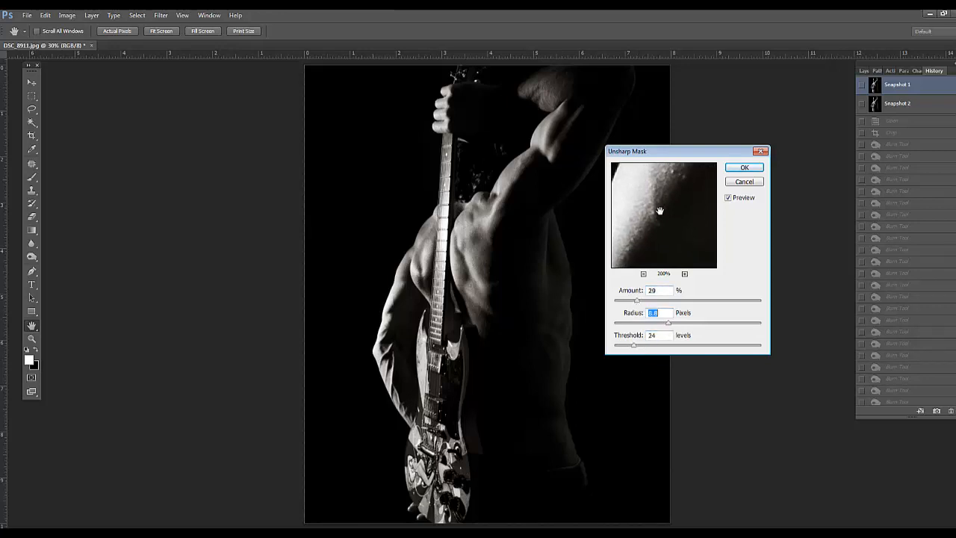
# Examine the sharpening preview along the lowered arm and its elbow at 200%.
pyautogui.moveTo(660, 211); pyautogui.dragTo(634, 228)
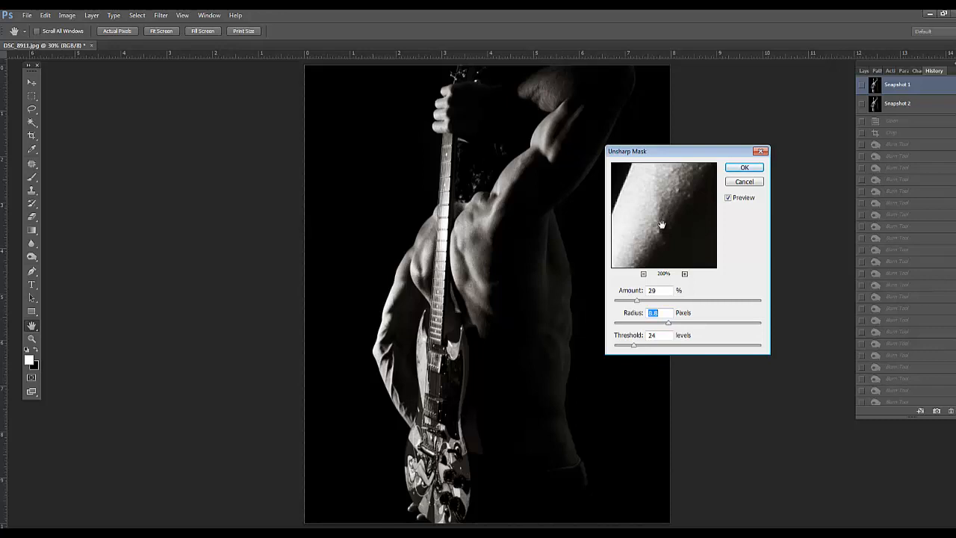
pyautogui.moveTo(662, 226); pyautogui.dragTo(657, 227)
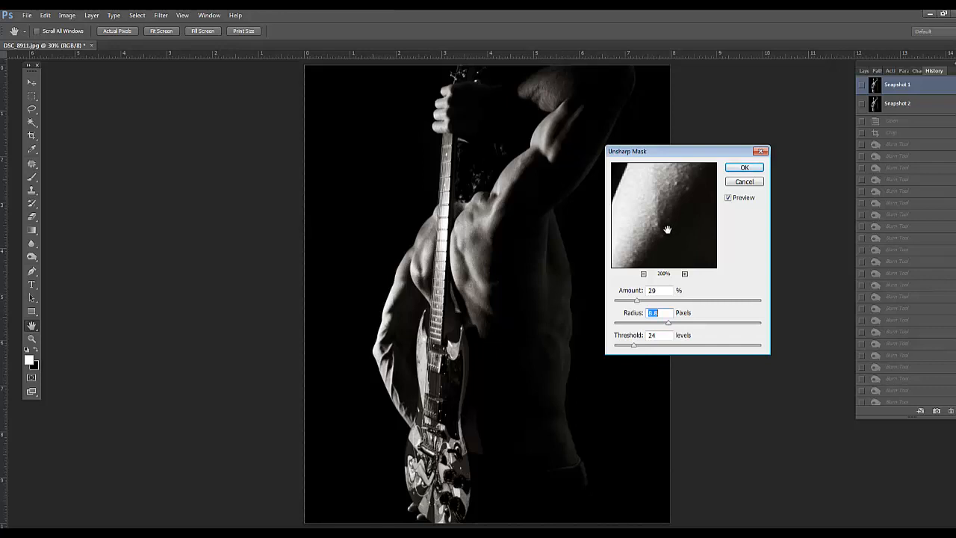
pyautogui.moveTo(664, 237)
pyautogui.mouseDown()
pyautogui.moveTo(663, 228)
pyautogui.moveTo(665, 241)
pyautogui.mouseUp()
pyautogui.moveTo(673, 206); pyautogui.dragTo(659, 236)
pyautogui.click(388, 352)
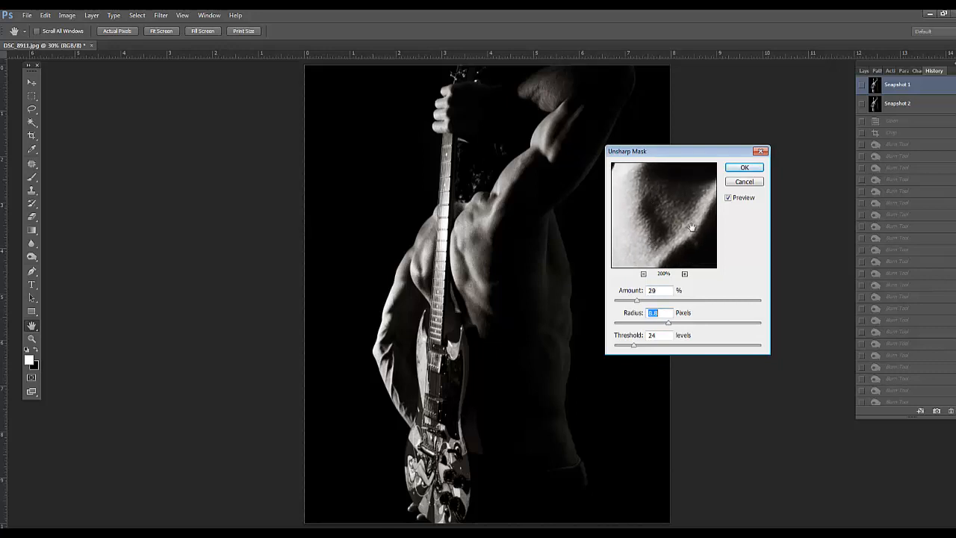
pyautogui.moveTo(672, 201); pyautogui.dragTo(656, 225)
# Examine the sharpening preview on the back and guitar neck at 50% and 100% magnification.
pyautogui.click(644, 275)
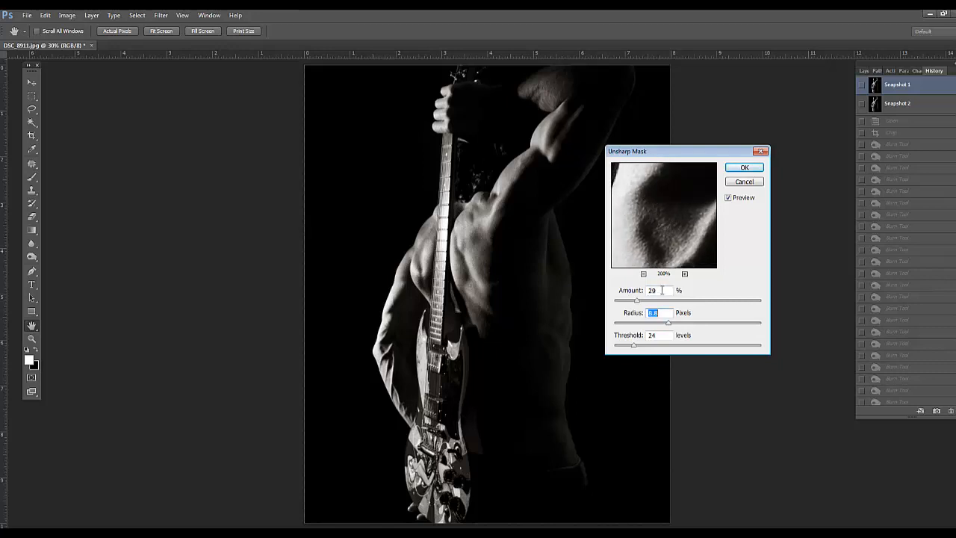
pyautogui.click(644, 274)
pyautogui.click(643, 274)
pyautogui.moveTo(682, 208); pyautogui.dragTo(648, 191)
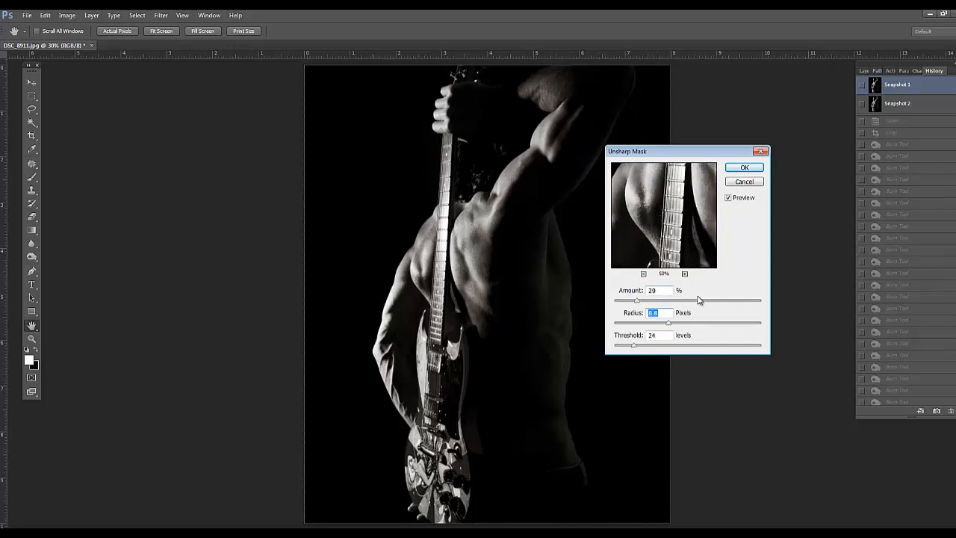
pyautogui.click(685, 274)
pyautogui.click(685, 274)
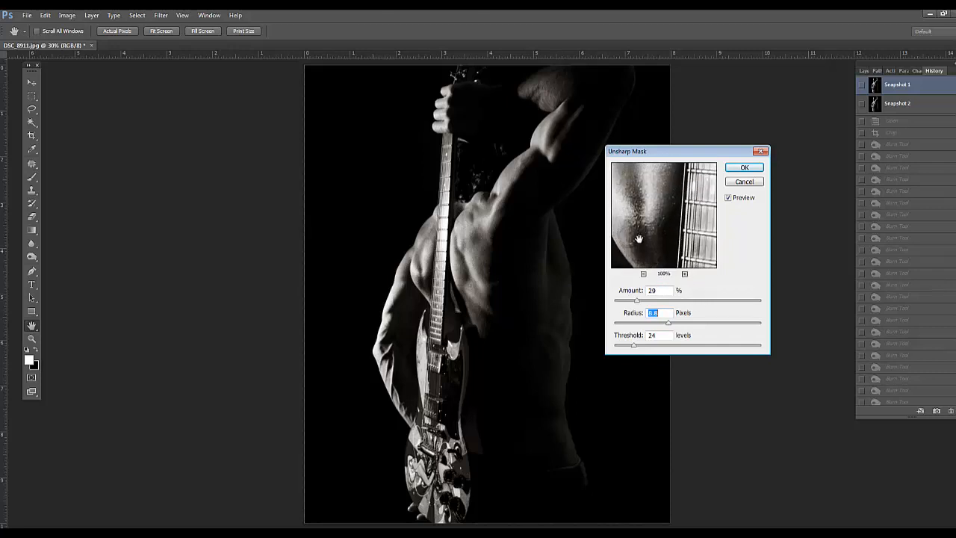
pyautogui.moveTo(659, 178); pyautogui.dragTo(649, 189)
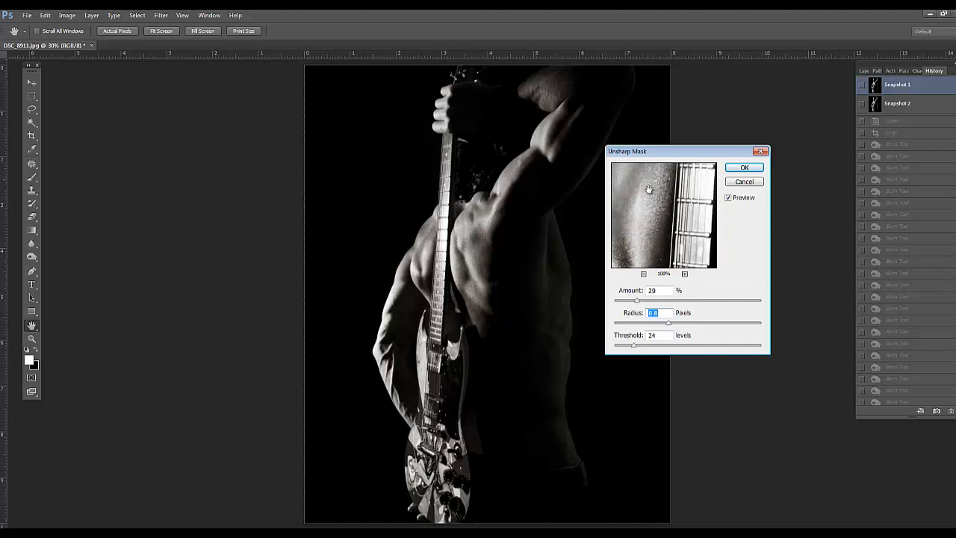
pyautogui.moveTo(690, 218)
pyautogui.mouseDown()
pyautogui.moveTo(643, 203)
pyautogui.moveTo(679, 219)
pyautogui.mouseUp()
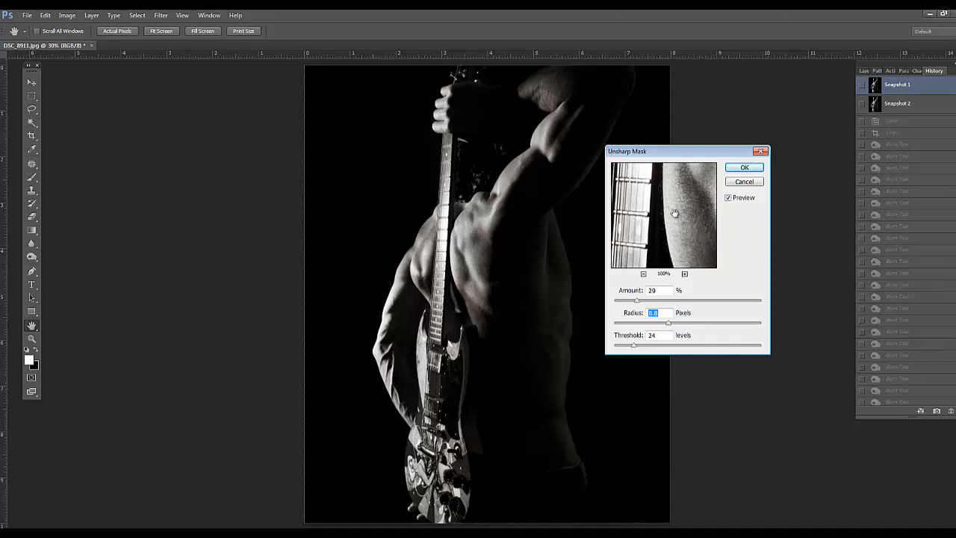
pyautogui.moveTo(683, 235); pyautogui.dragTo(659, 232)
pyautogui.moveTo(687, 197)
pyautogui.mouseDown()
pyautogui.moveTo(677, 235)
pyautogui.moveTo(666, 231)
pyautogui.moveTo(679, 207)
pyautogui.mouseUp()
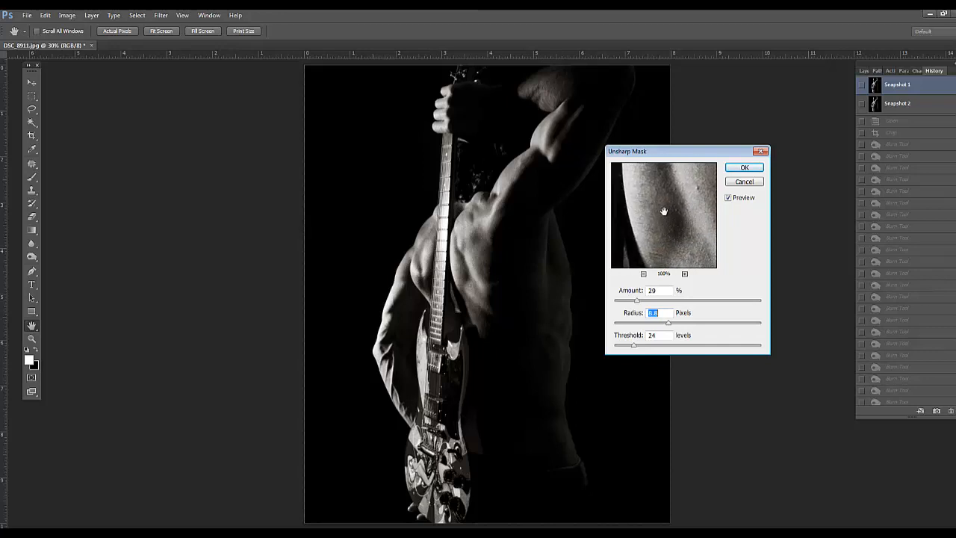
pyautogui.moveTo(657, 205); pyautogui.dragTo(674, 229)
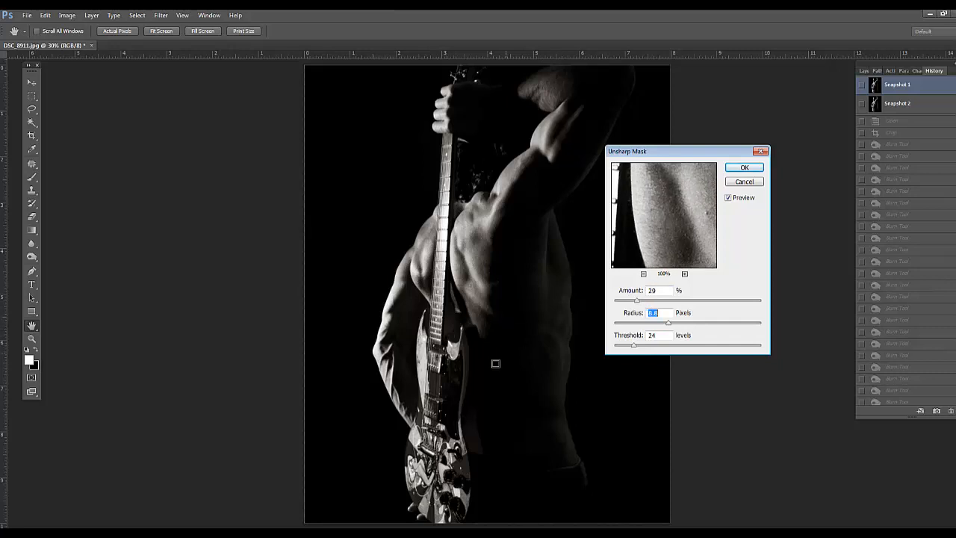
# Check the sharpening on the guitar's bridge and apply the Unsharp Mask with a 29% amount and 24 levels threshold.
pyautogui.click(421, 393)
pyautogui.click(437, 430)
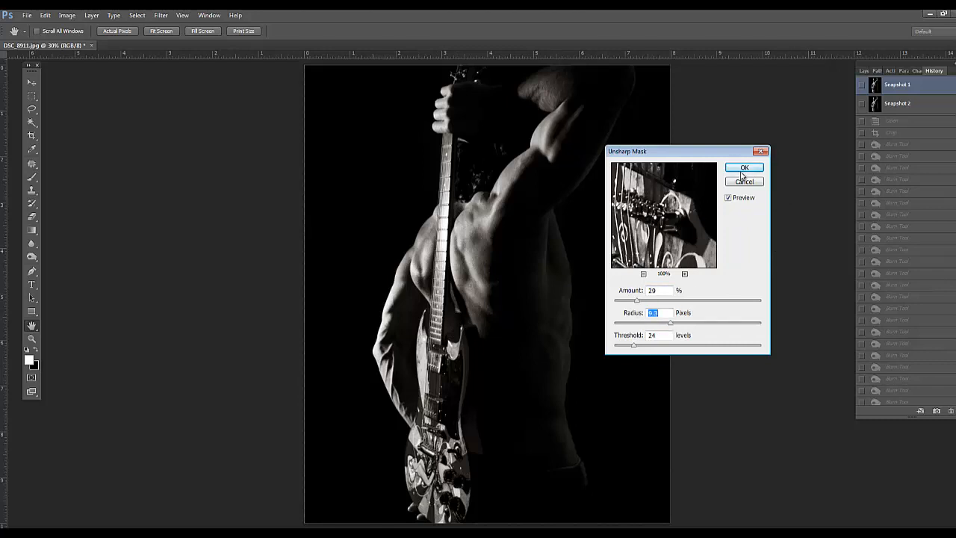
pyautogui.click(740, 170)
# Choose the Healing Brush and set its size to 13 px for retouching the skin on the back.
pyautogui.scroll(4, 436, 386)
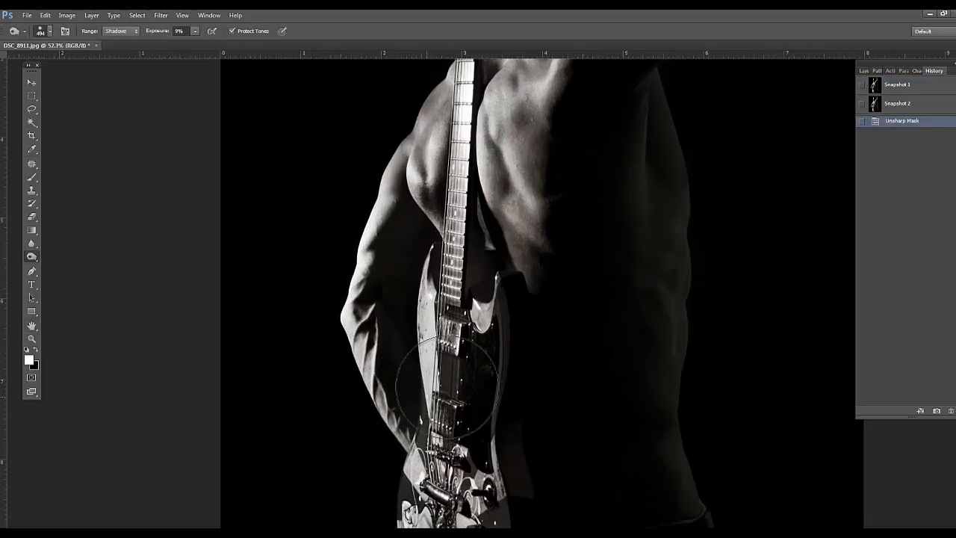
pyautogui.scroll(-3, 396, 262)
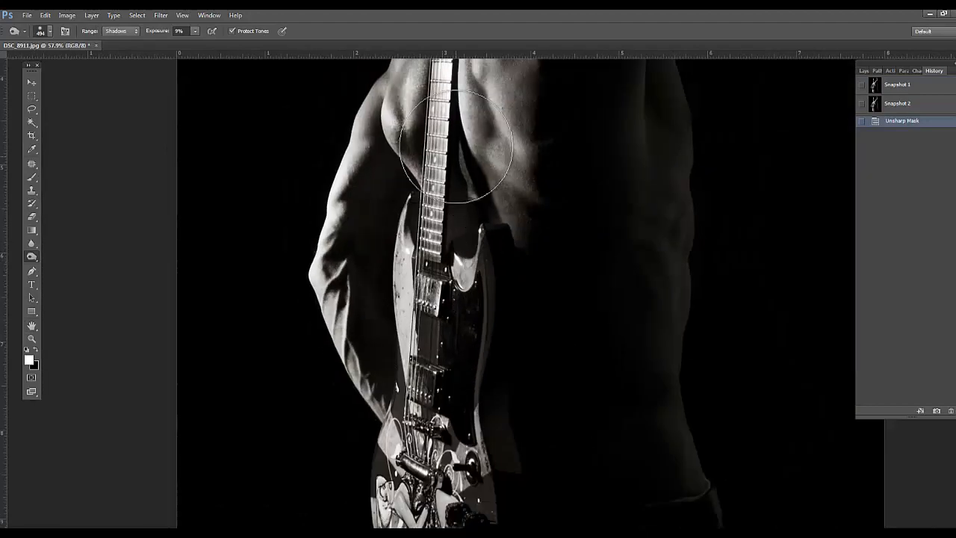
pyautogui.moveTo(498, 132); pyautogui.dragTo(502, 233)
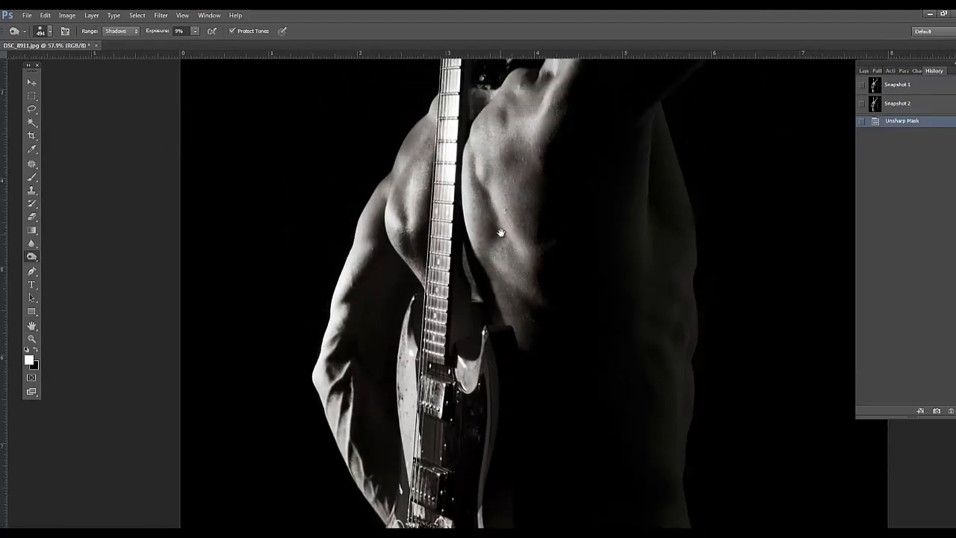
pyautogui.click(32, 166)
pyautogui.click(32, 192)
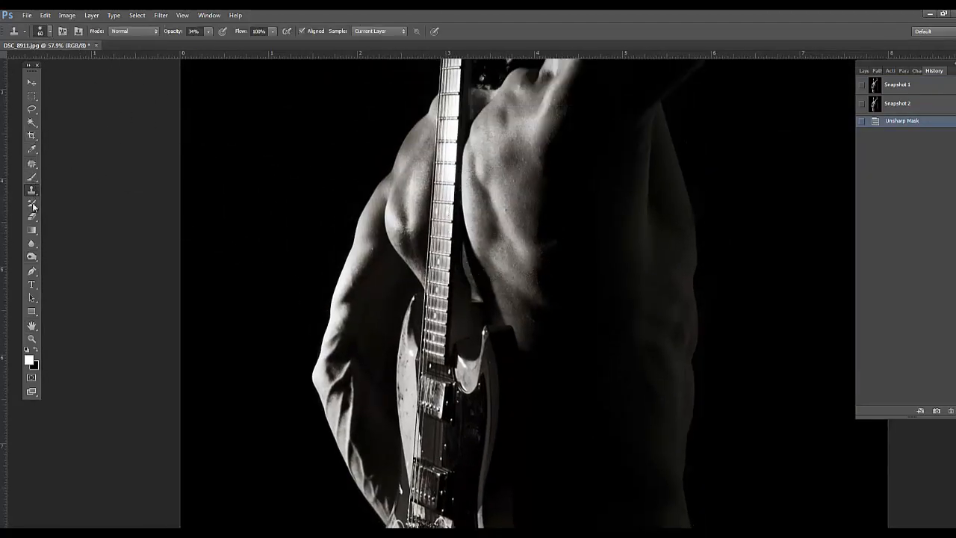
pyautogui.click(32, 164)
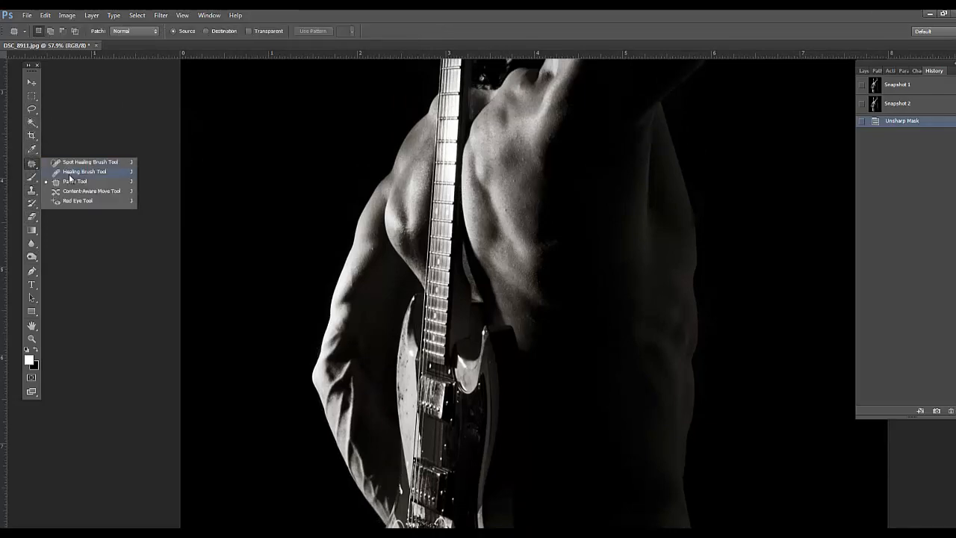
pyautogui.click(71, 172)
pyautogui.scroll(5, 580, 235)
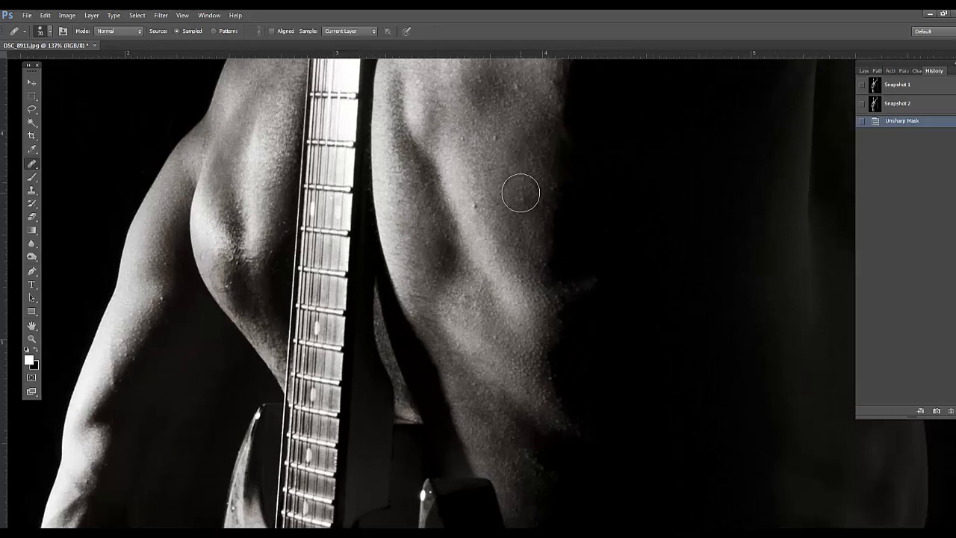
pyautogui.rightClick(521, 193)
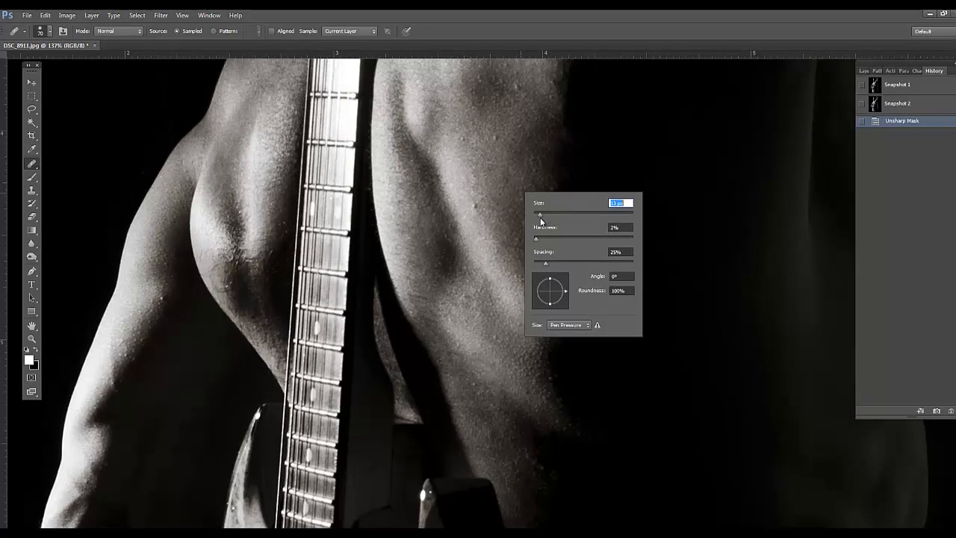
pyautogui.press('Return')
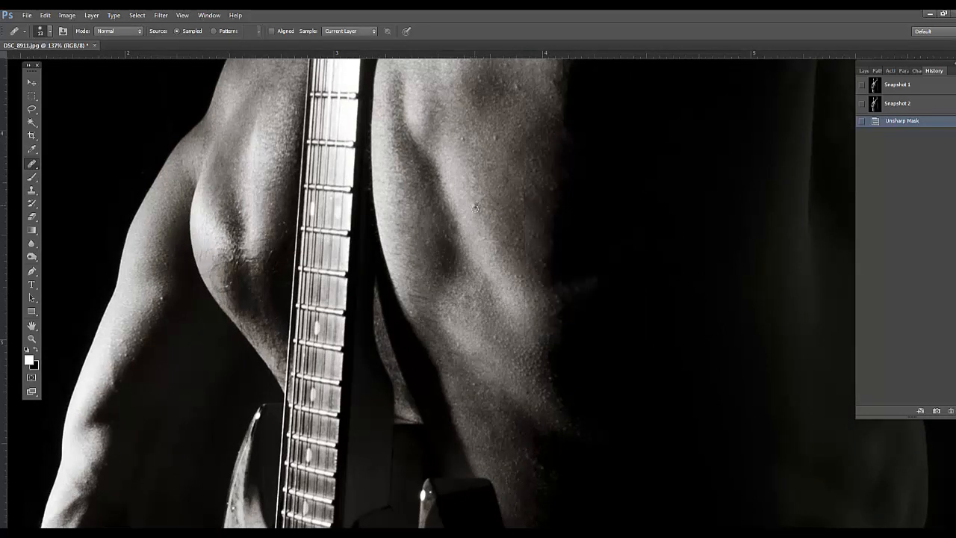
# Heal the dark blemishes on the lit part of the back to the right of the guitar neck.
pyautogui.click(476, 208)
pyautogui.click(496, 139)
pyautogui.click(461, 142)
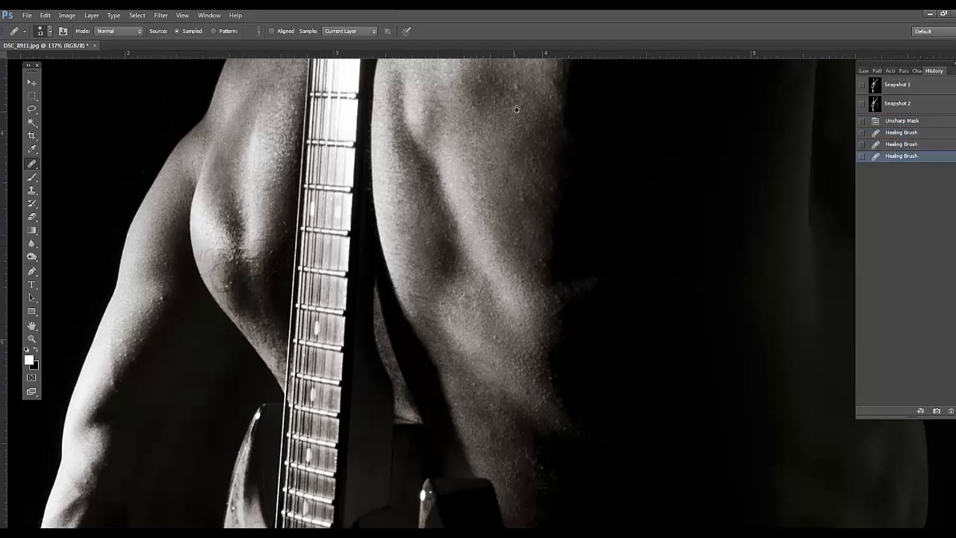
pyautogui.click(515, 85)
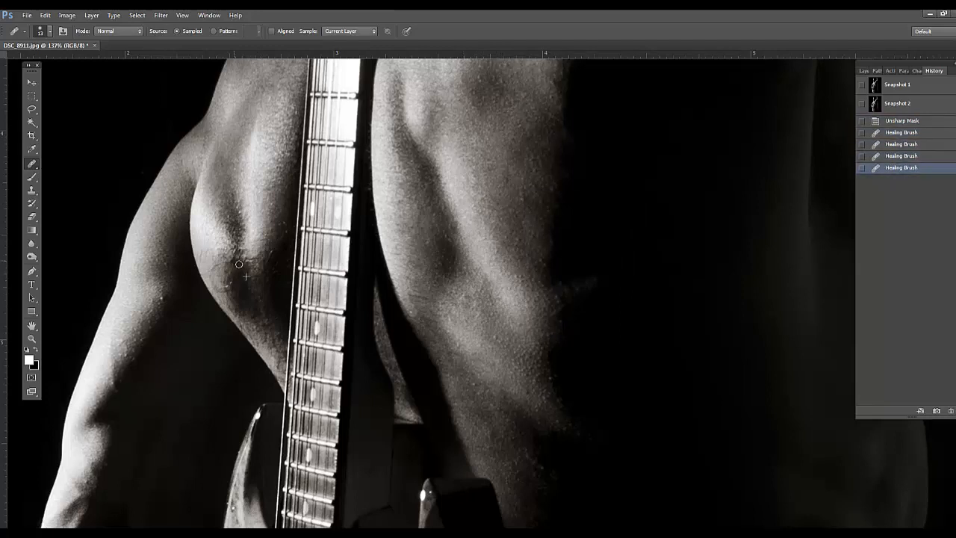
# Heal the rough skin spots on the lower part of the back muscle to the left of the guitar neck.
pyautogui.click(236, 259)
pyautogui.click(232, 254)
pyautogui.click(230, 260)
pyautogui.click(230, 292)
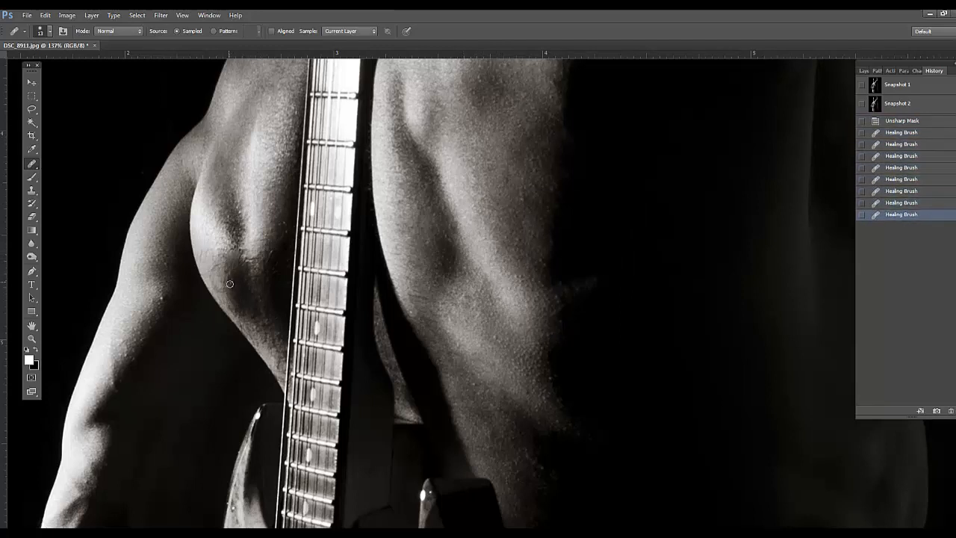
pyautogui.click(229, 285)
pyautogui.click(228, 276)
pyautogui.click(227, 283)
pyautogui.click(229, 288)
# Heal spots on the lowered upper arm and the remaining blemishes on the back muscle left of the guitar neck.
pyautogui.click(160, 301)
pyautogui.click(155, 305)
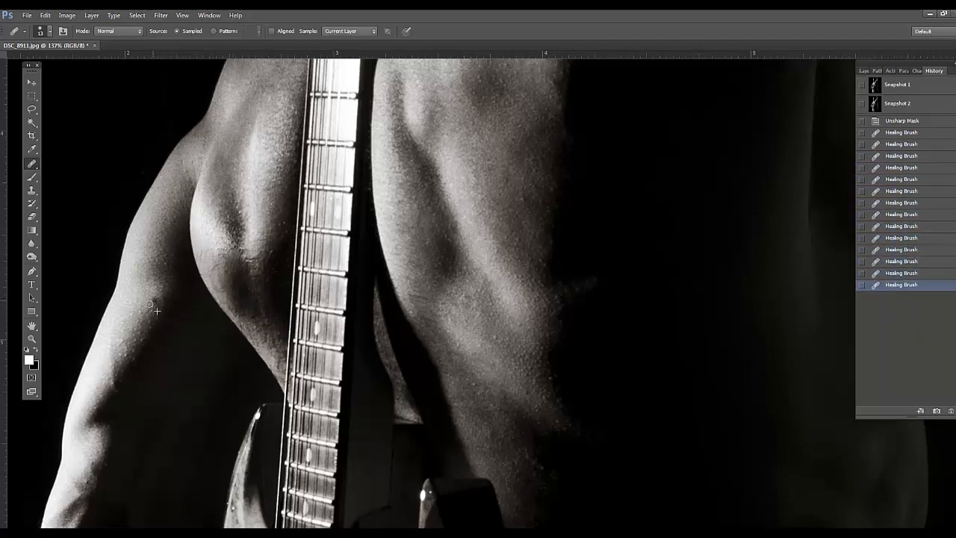
pyautogui.click(154, 306)
pyautogui.click(248, 260)
pyautogui.click(251, 270)
pyautogui.click(251, 272)
pyautogui.click(249, 278)
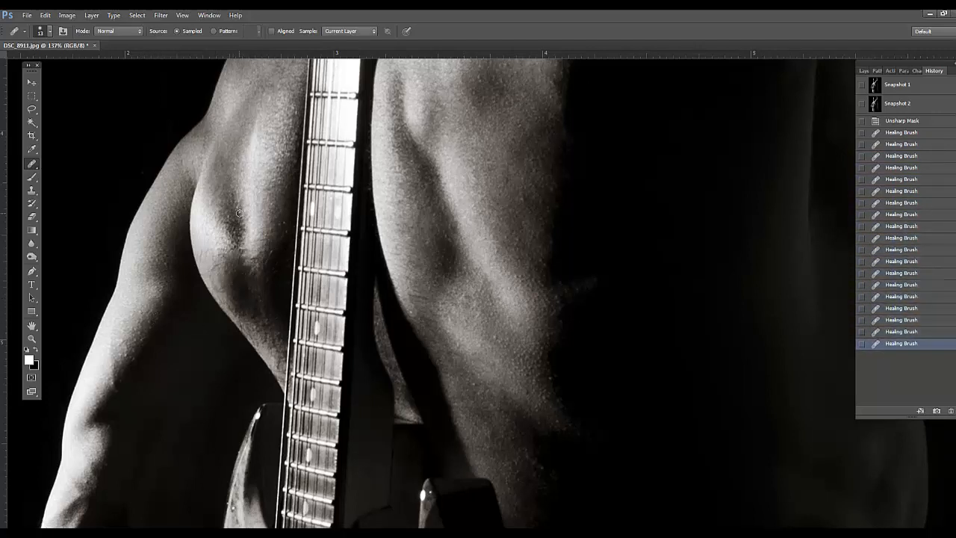
pyautogui.click(231, 217)
pyautogui.click(181, 262)
# Heal blemishes on the upper and middle back to the right of the guitar neck, including near the shadow edge.
pyautogui.hscroll(2, 495, 177)
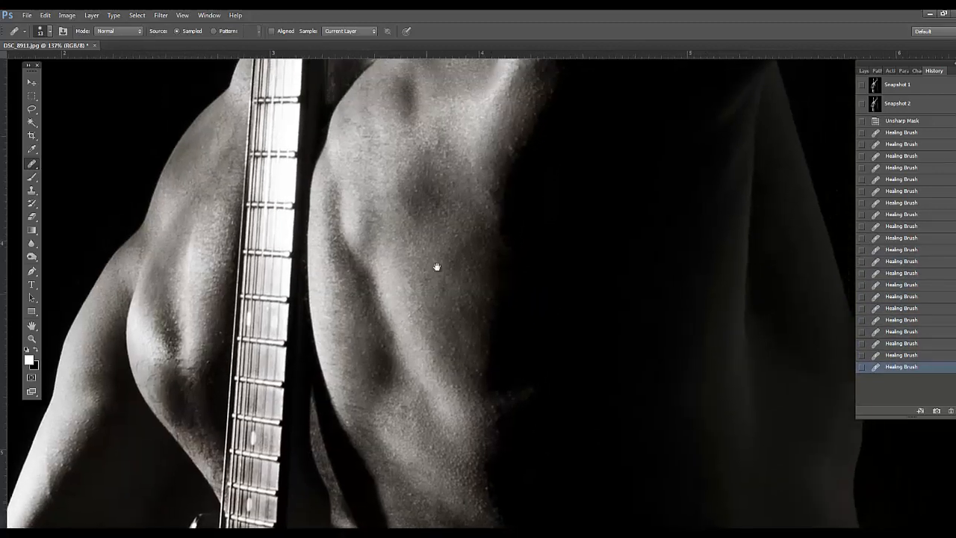
pyautogui.click(438, 143)
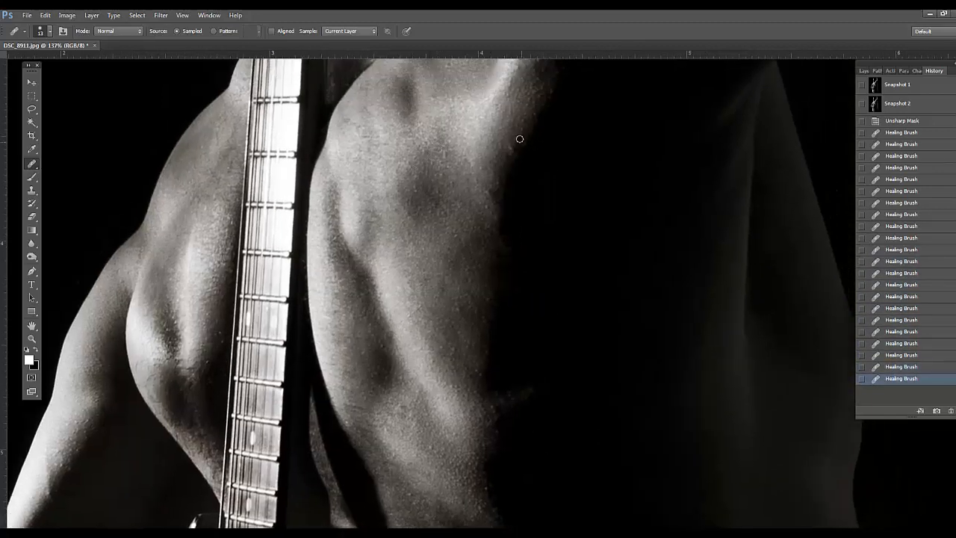
pyautogui.click(503, 157)
pyautogui.scroll(-3, 485, 194)
pyautogui.click(441, 193)
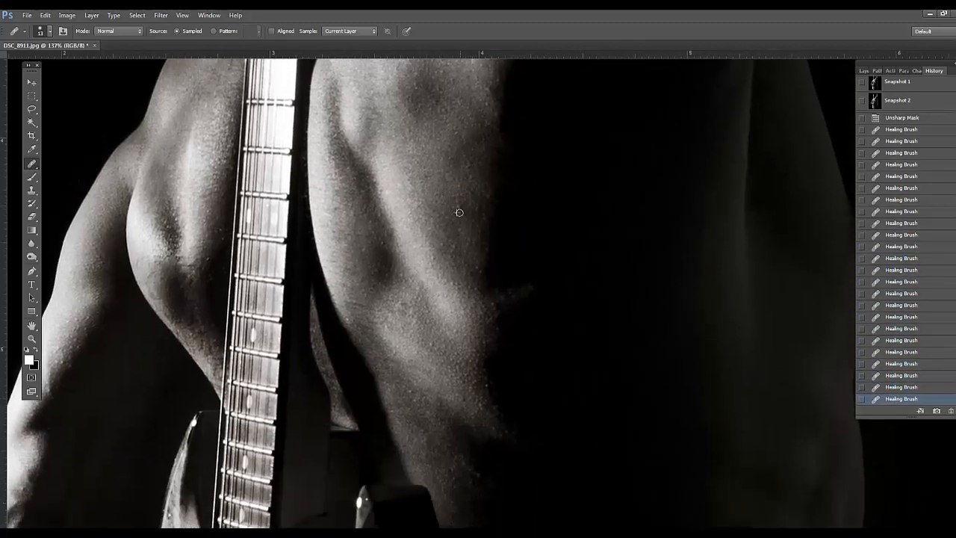
# Heal the skin spots on the lower back above the guitar body, then inspect the guitar down to its bridge.
pyautogui.scroll(-3, 459, 213)
pyautogui.click(457, 278)
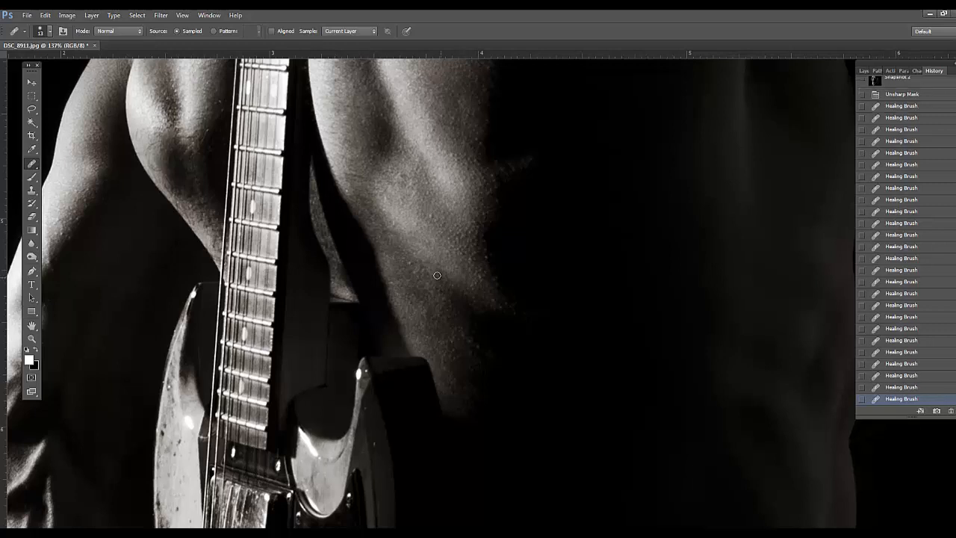
pyautogui.click(450, 281)
pyautogui.click(481, 282)
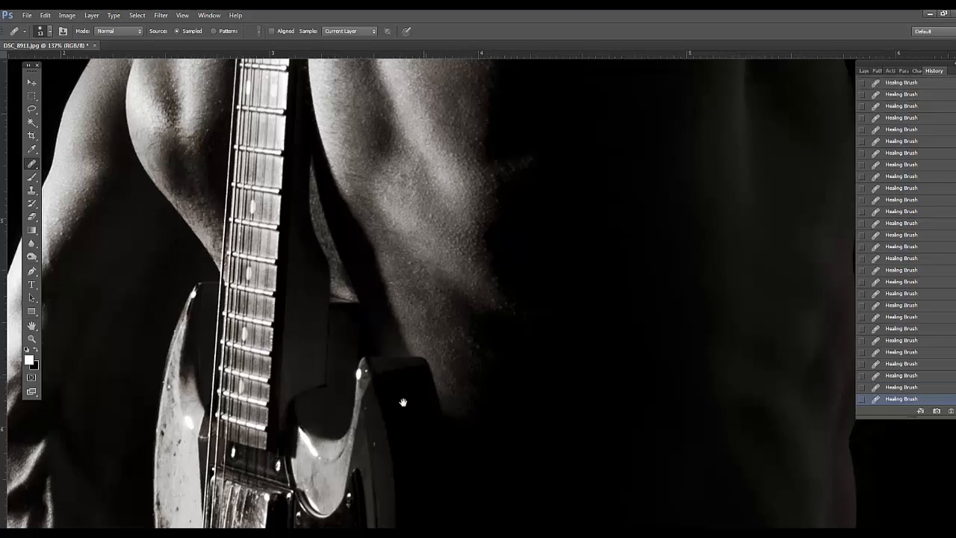
pyautogui.scroll(-4, 395, 283)
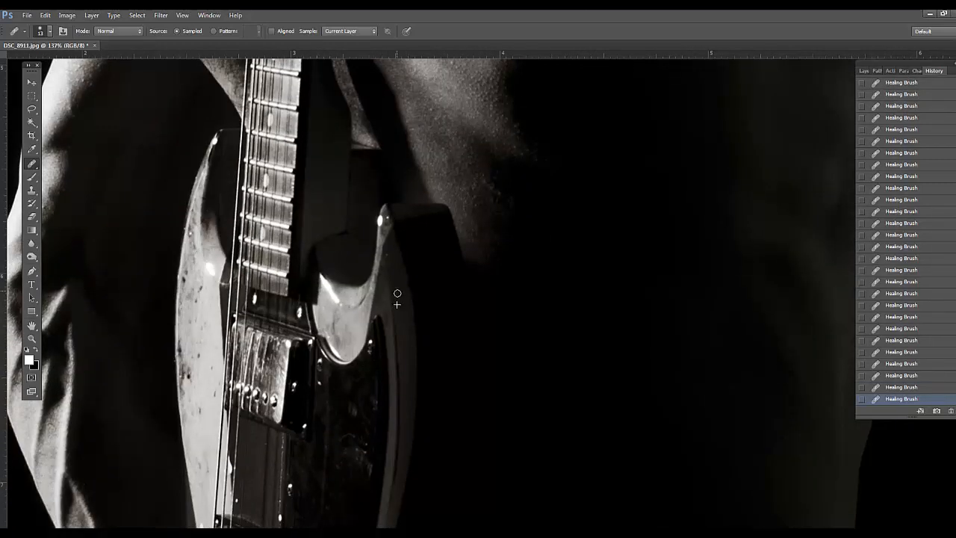
pyautogui.scroll(-12, 389, 258)
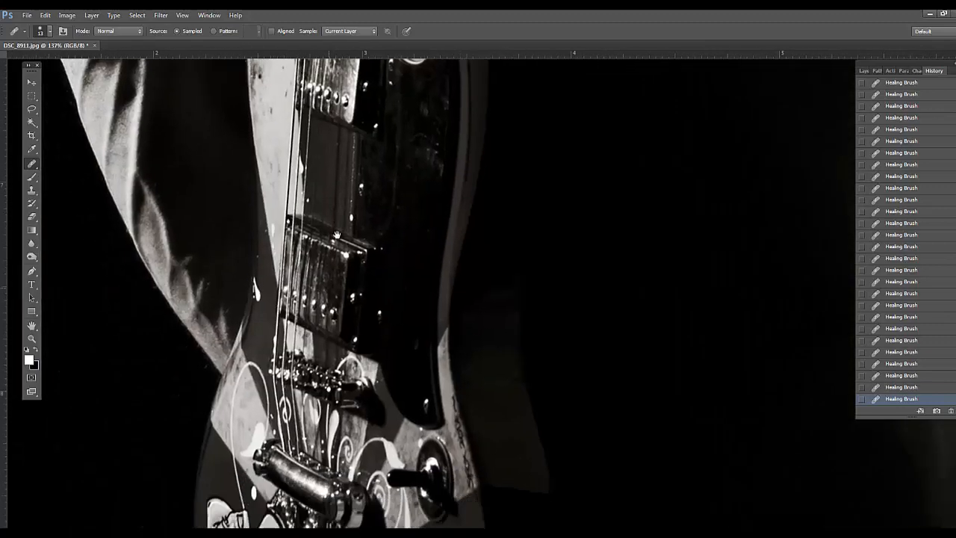
# Examine the retouched photo at several magnifications, from the guitar body and lowered arm to the back and raised arm.
pyautogui.scroll(2, 349, 190)
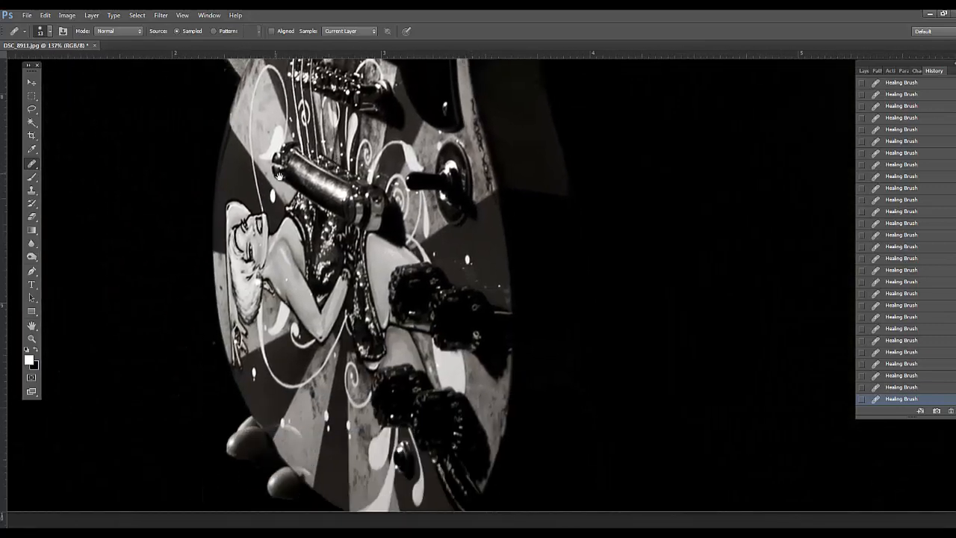
pyautogui.scroll(10, 311, 346)
pyautogui.moveTo(330, 289); pyautogui.dragTo(288, 339)
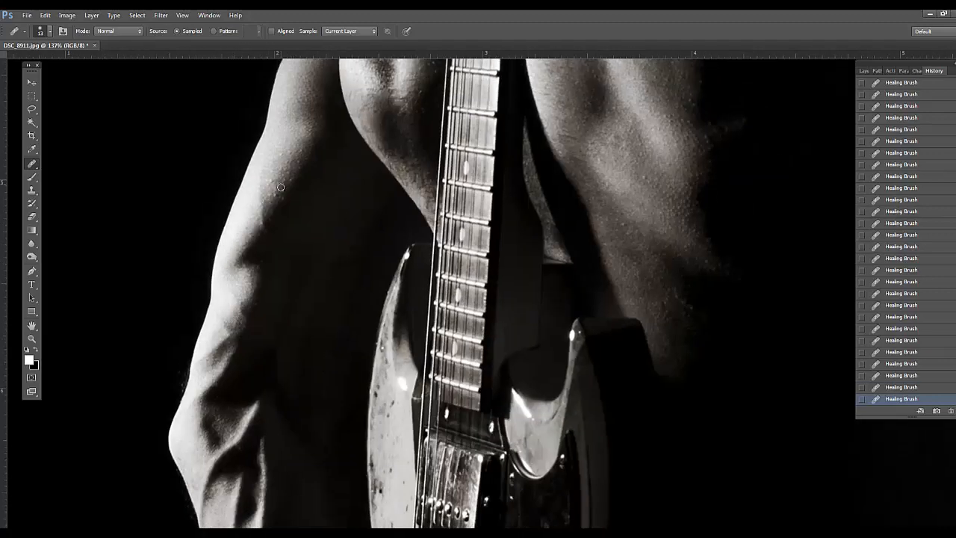
pyautogui.moveTo(409, 107); pyautogui.dragTo(389, 221)
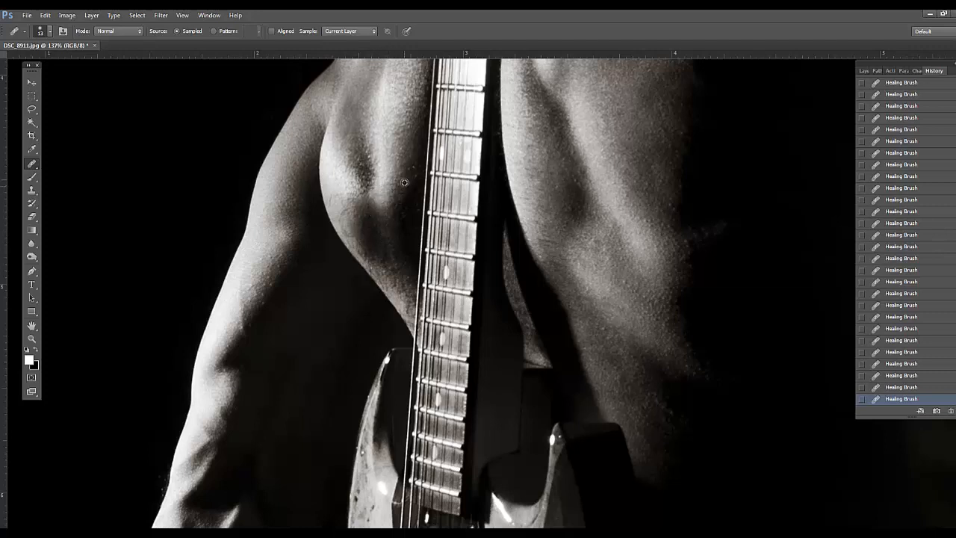
pyautogui.scroll(-5, 532, 226)
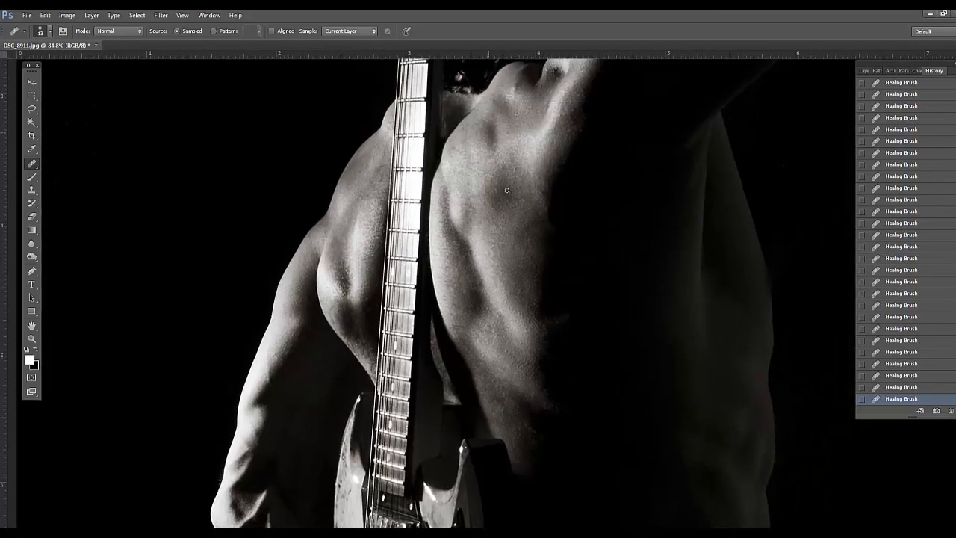
pyautogui.moveTo(588, 307); pyautogui.dragTo(526, 247)
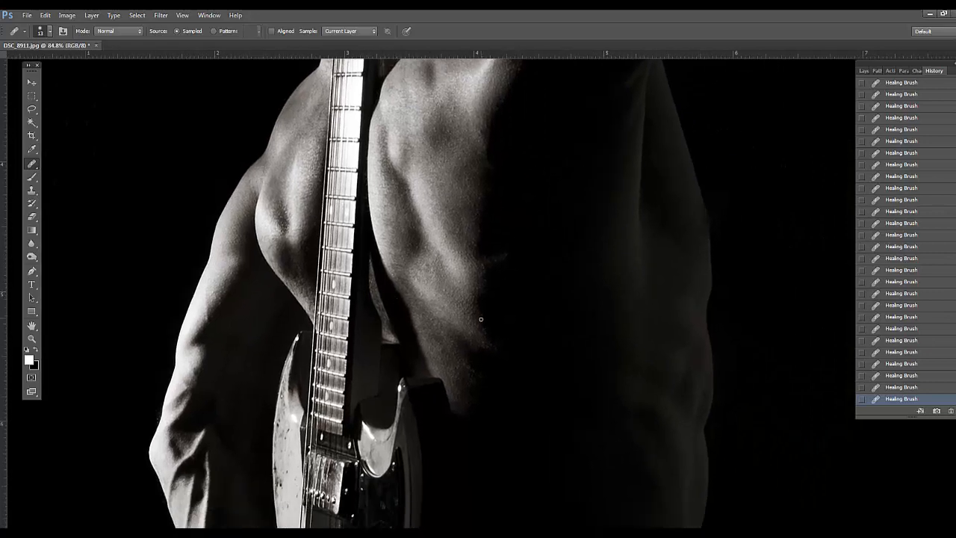
pyautogui.scroll(-2, 481, 319)
pyautogui.moveTo(489, 180); pyautogui.dragTo(441, 342)
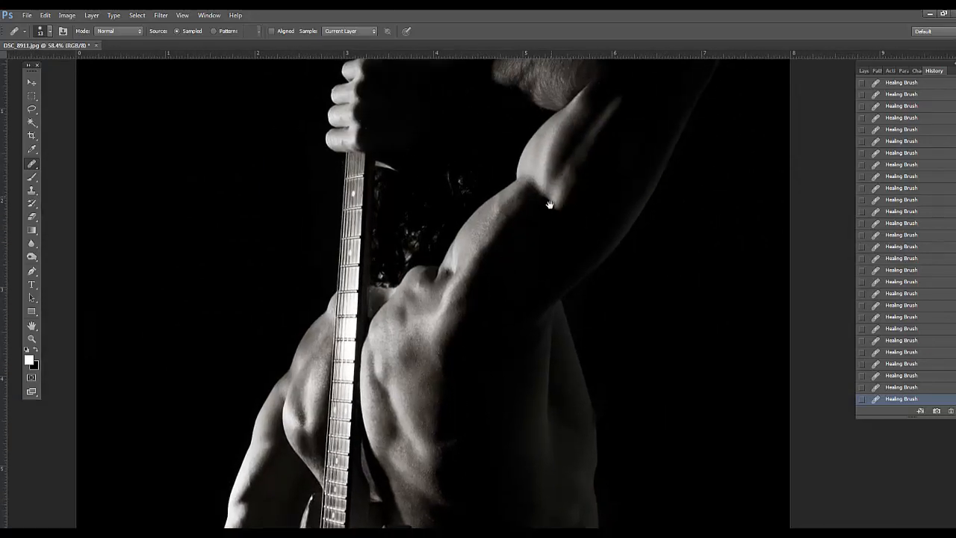
pyautogui.moveTo(493, 280); pyautogui.dragTo(497, 171)
pyautogui.scroll(4, 523, 202)
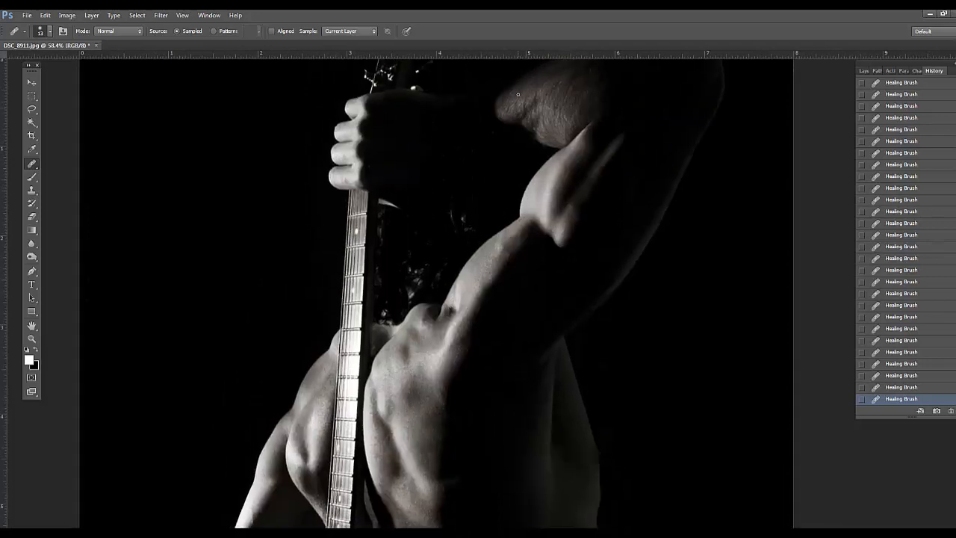
pyautogui.scroll(-3, 422, 282)
pyautogui.scroll(-4, 471, 320)
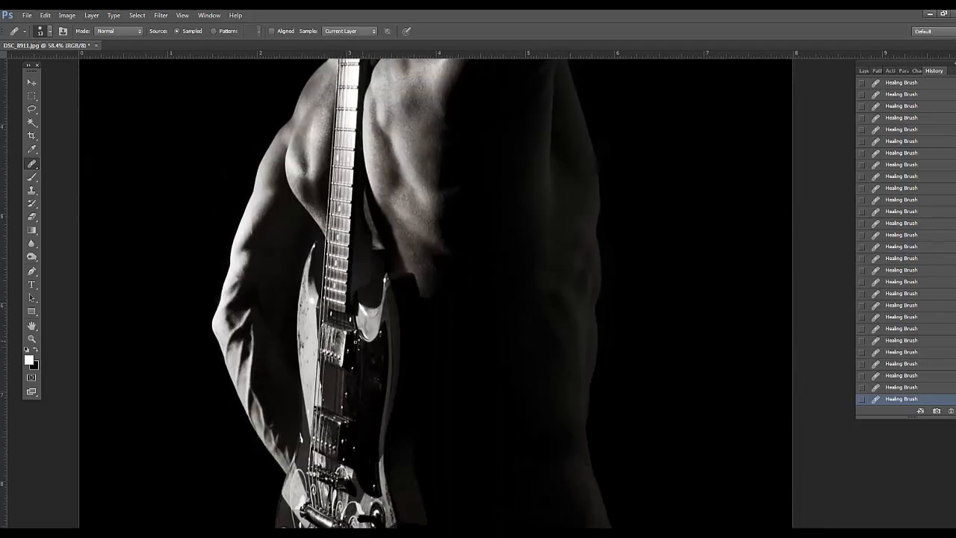
pyautogui.scroll(-2, 443, 338)
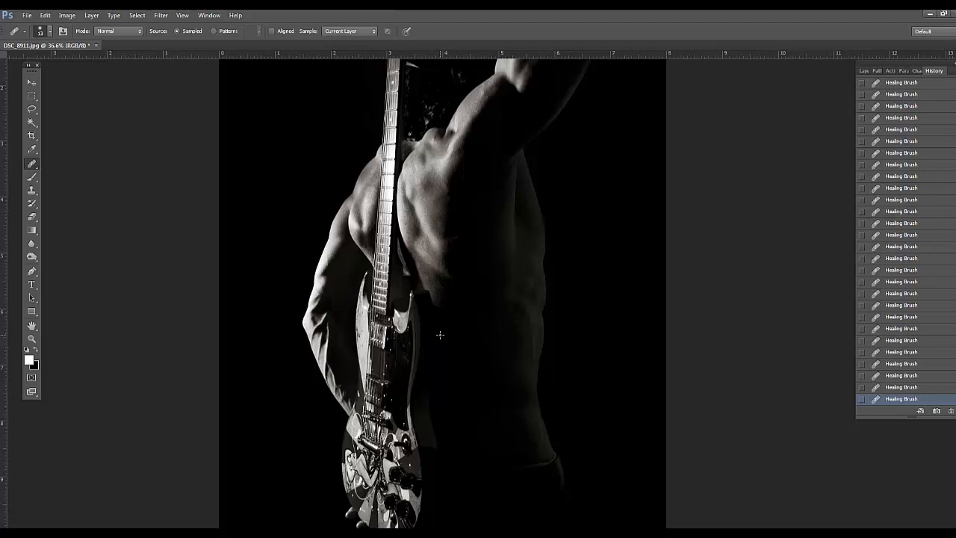
pyautogui.scroll(-2, 440, 335)
pyautogui.scroll(2, 491, 363)
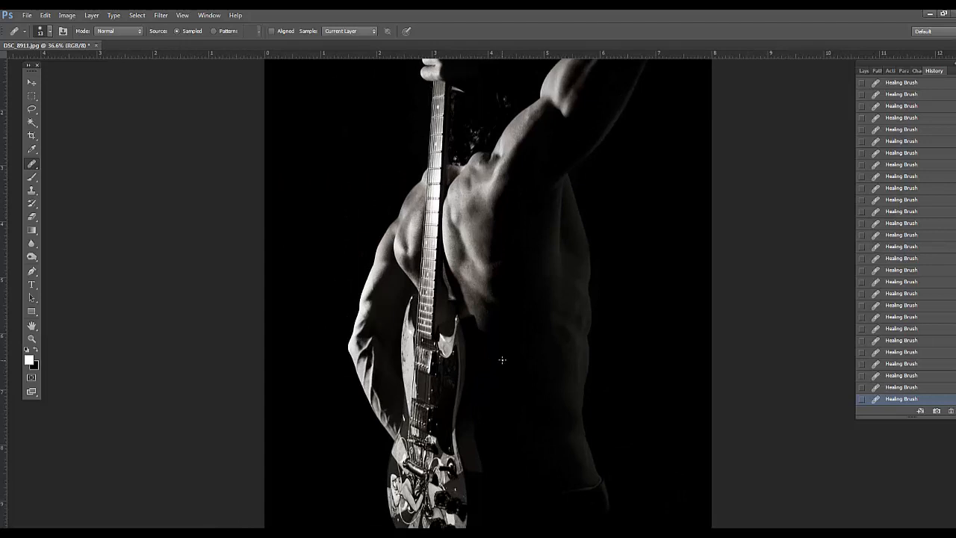
pyautogui.scroll(3, 515, 311)
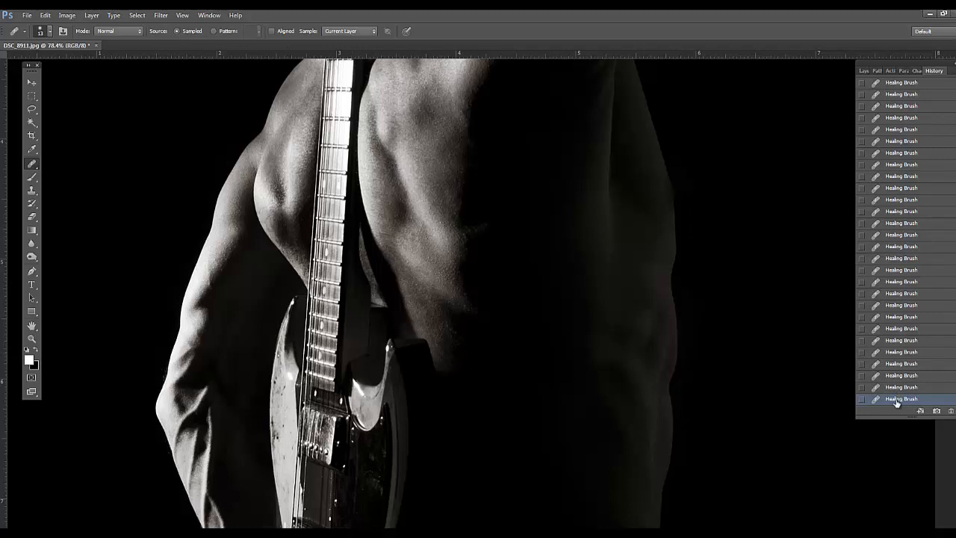
# Step back through several recent Healing Brush history states and return to the latest one.
pyautogui.click(934, 389)
pyautogui.click(930, 376)
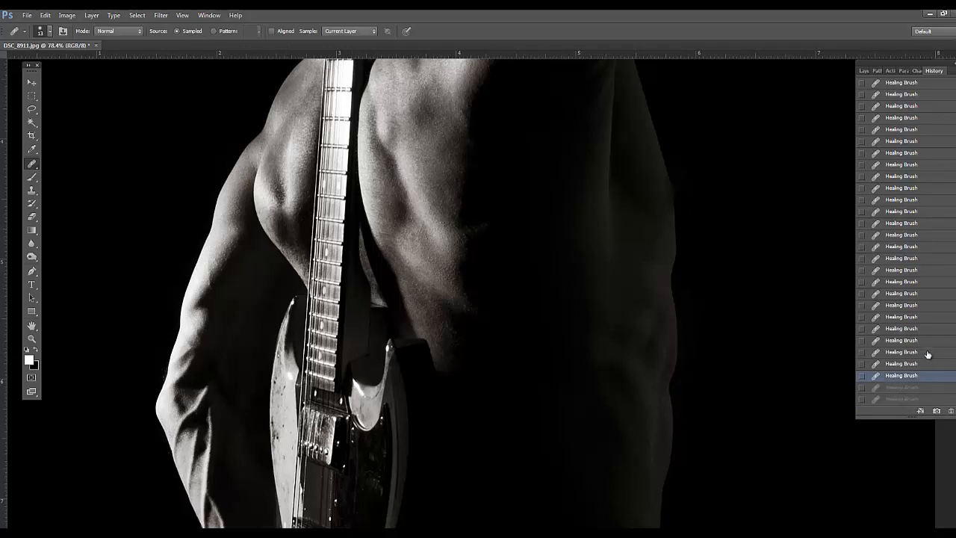
pyautogui.click(929, 341)
pyautogui.click(930, 378)
pyautogui.click(916, 399)
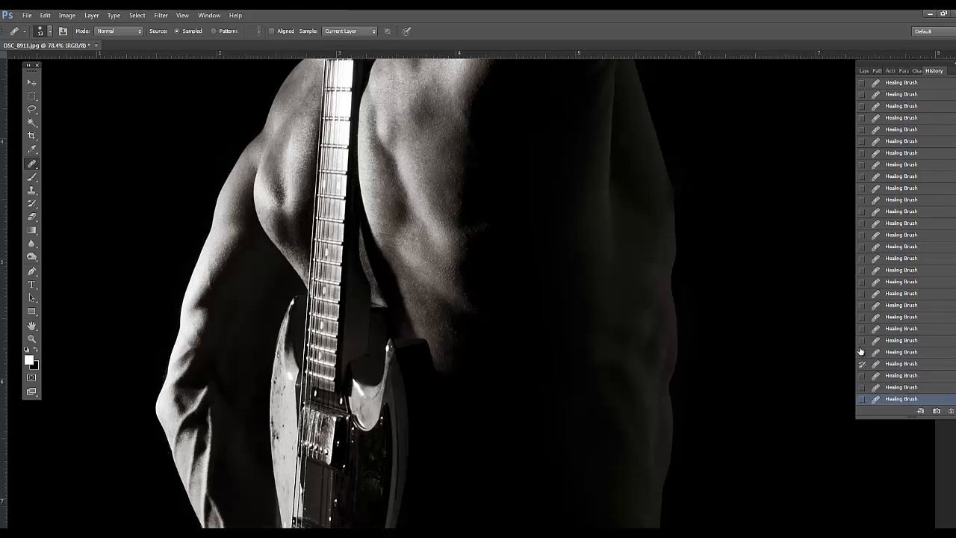
# Try several different Healing Brush states as the source for the History Brush.
pyautogui.click(863, 306)
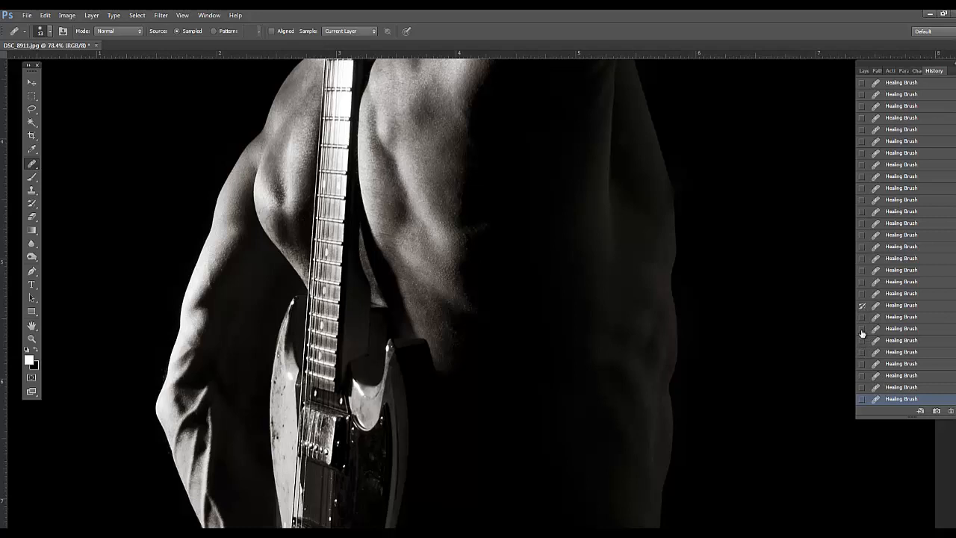
pyautogui.click(862, 341)
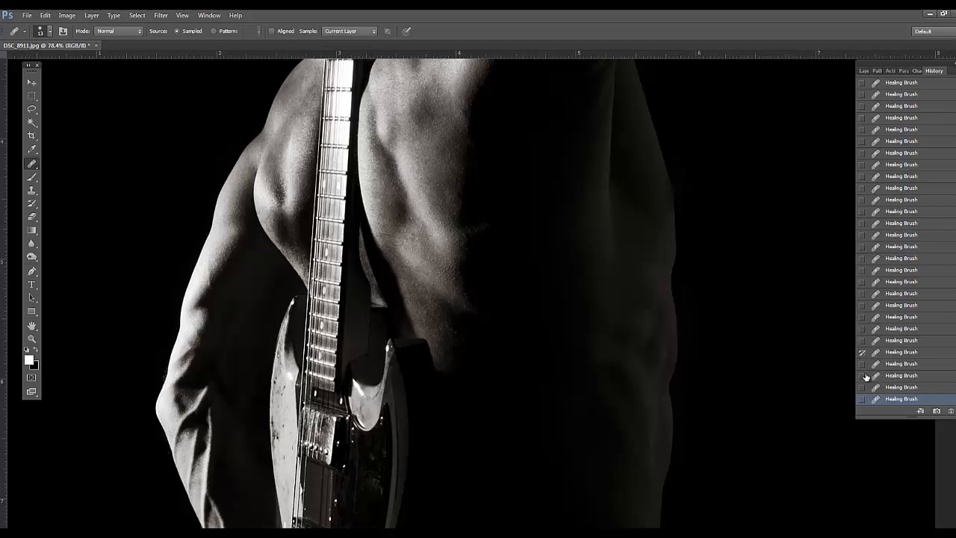
pyautogui.click(863, 364)
# Apply a strong Unsharp Mask with Amount 79%, Radius 105.2 pixels and Threshold 13 levels.
pyautogui.click(160, 14)
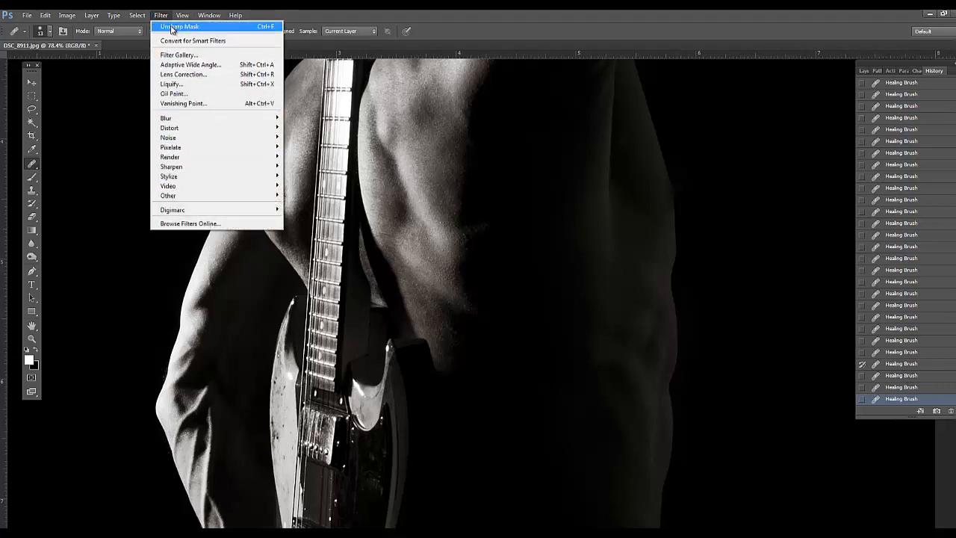
pyautogui.click(161, 15)
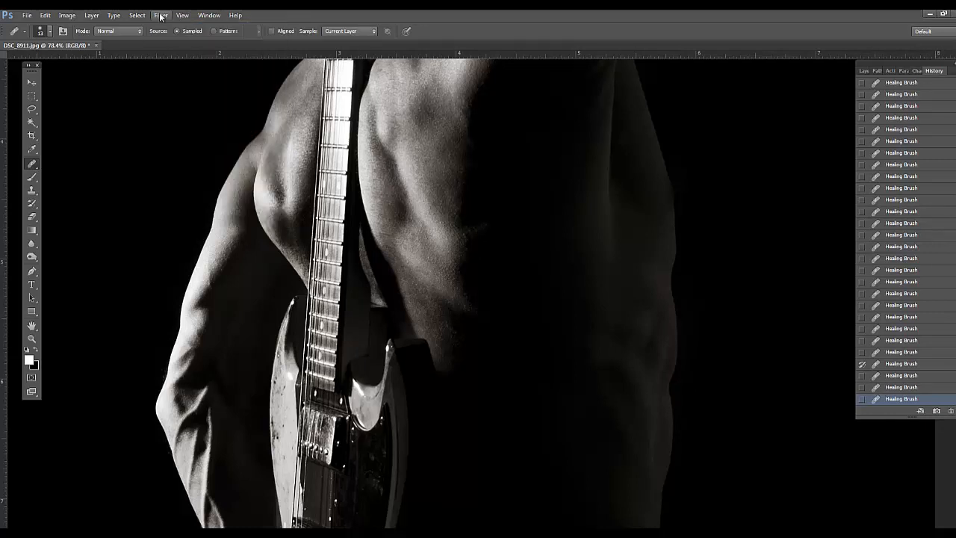
pyautogui.click(161, 15)
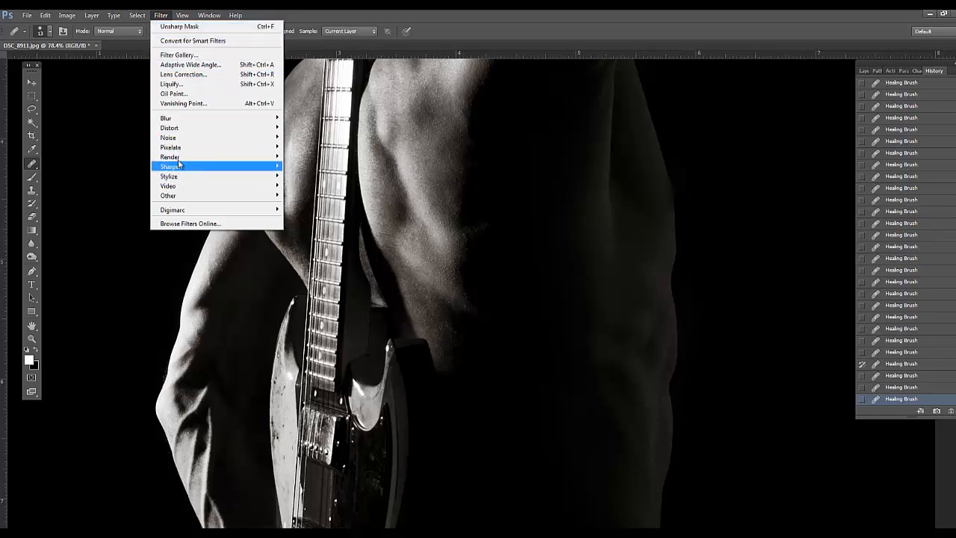
pyautogui.moveTo(178, 166)
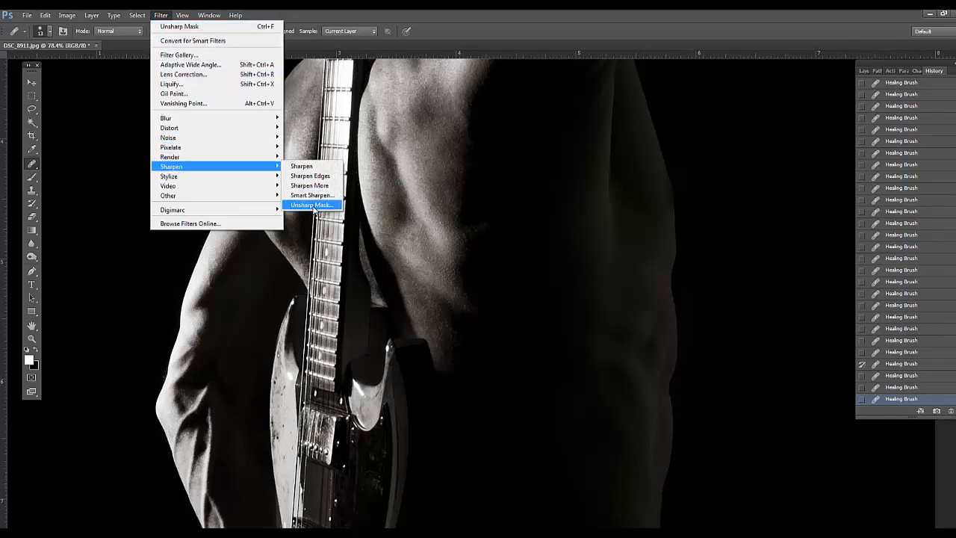
pyautogui.click(312, 206)
pyautogui.moveTo(679, 160); pyautogui.dragTo(511, 118)
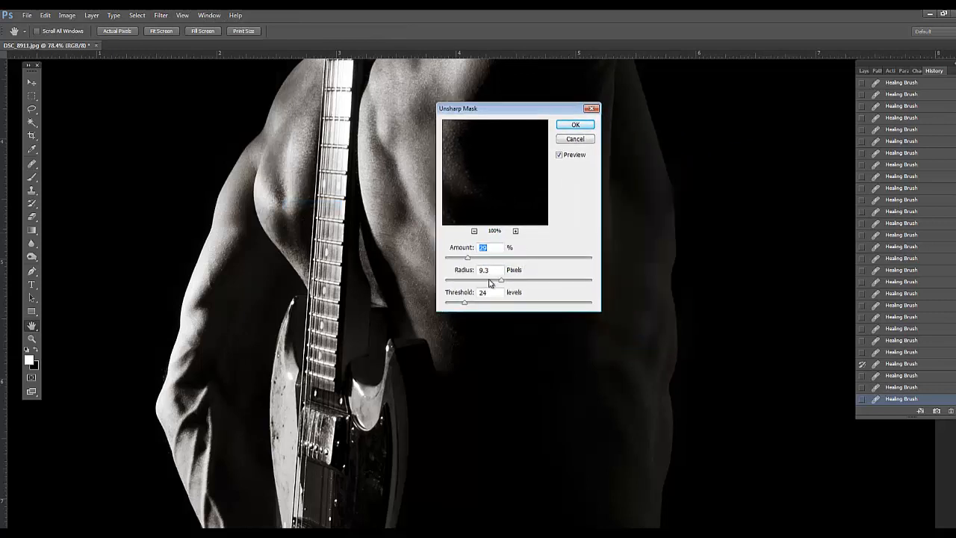
pyautogui.moveTo(493, 282); pyautogui.dragTo(528, 281)
pyautogui.moveTo(469, 257); pyautogui.dragTo(508, 257)
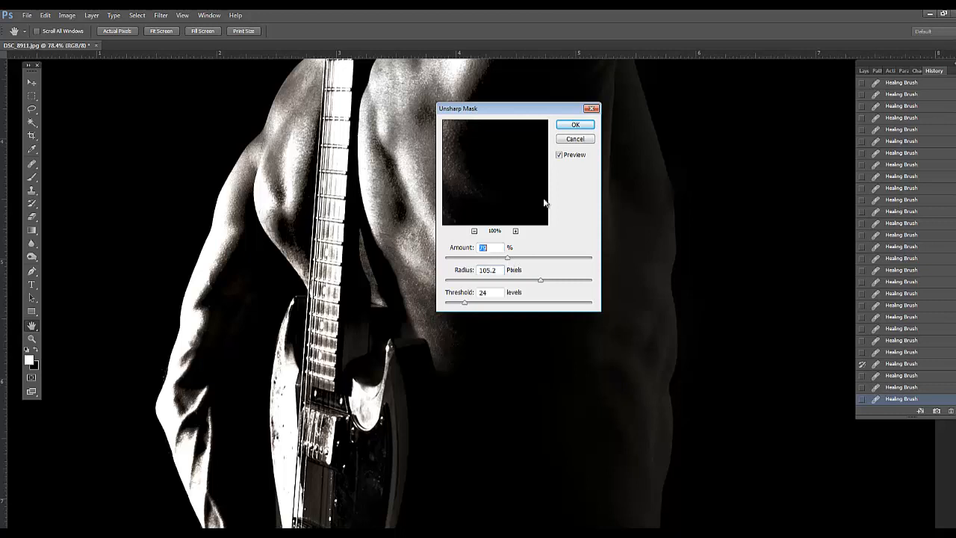
pyautogui.moveTo(464, 303)
pyautogui.mouseDown()
pyautogui.moveTo(483, 304)
pyautogui.moveTo(455, 304)
pyautogui.moveTo(488, 305)
pyautogui.moveTo(478, 305)
pyautogui.mouseUp()
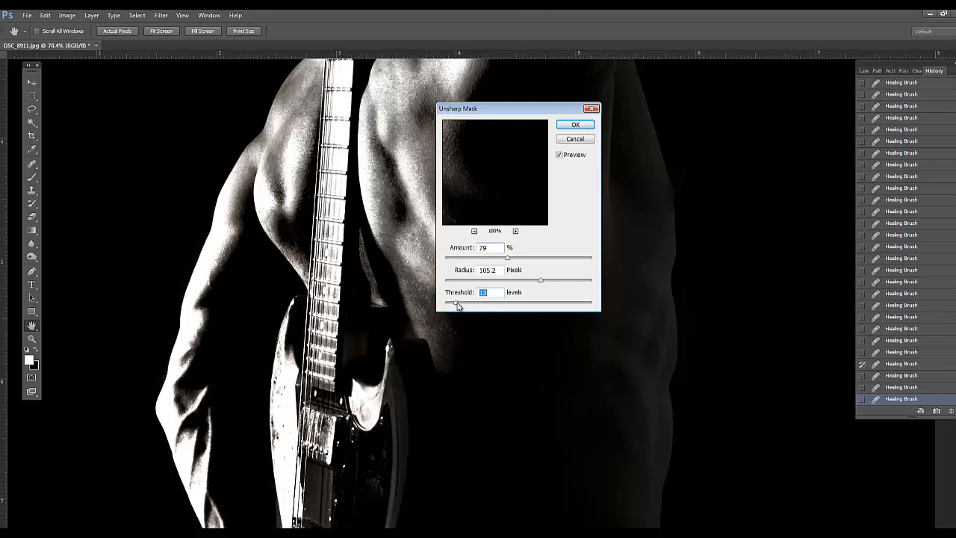
pyautogui.click(575, 124)
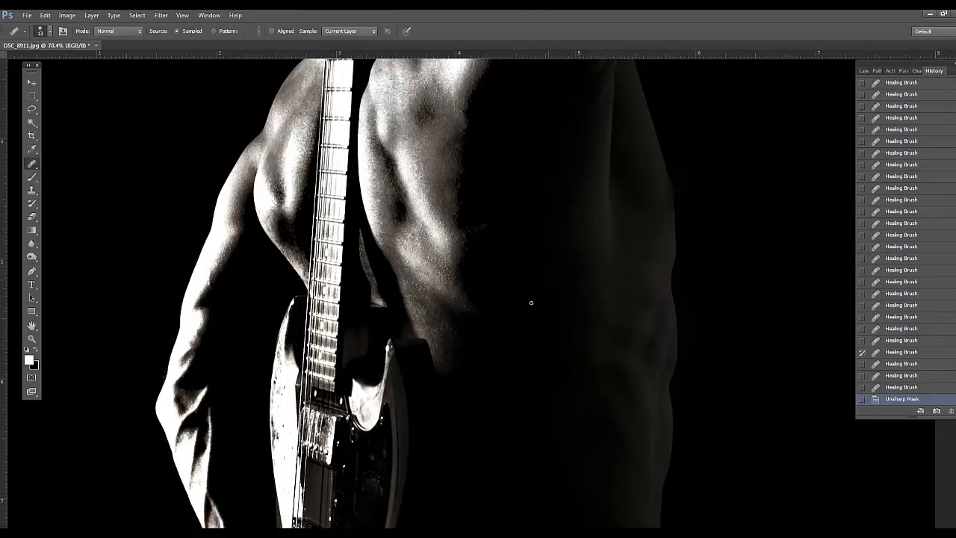
# Revert to the history state before the Unsharp Mask and set the Unsharp Mask state as the History Brush source.
pyautogui.hotkey('ctrl', '0')
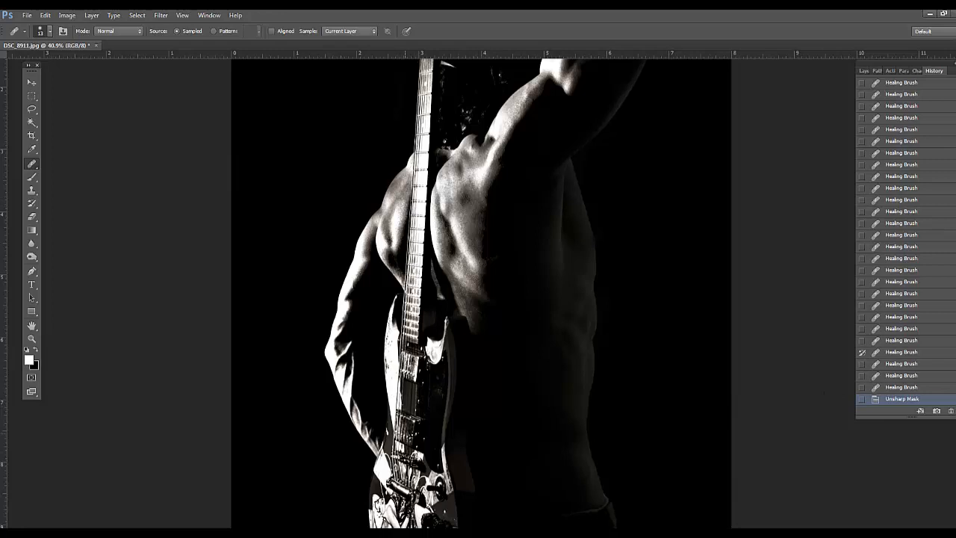
pyautogui.click(911, 389)
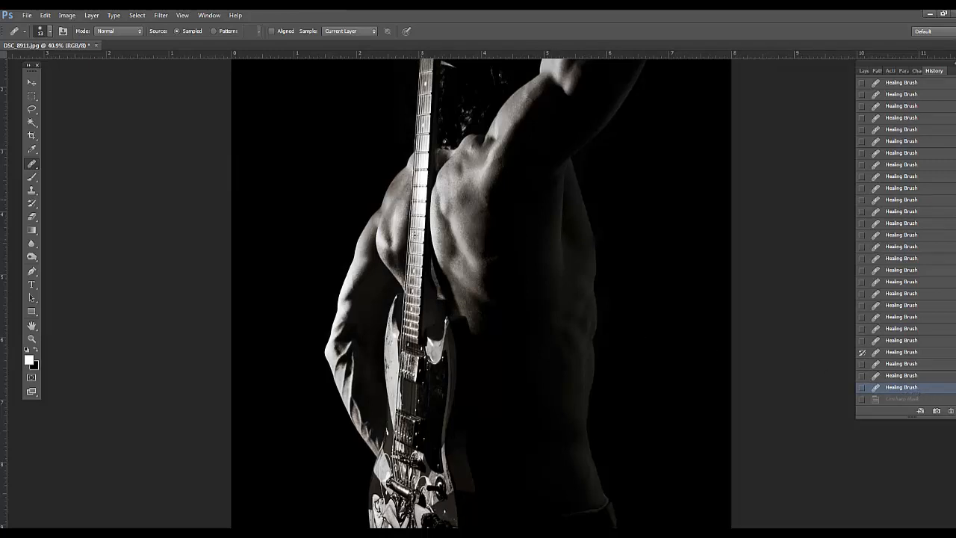
pyautogui.click(862, 400)
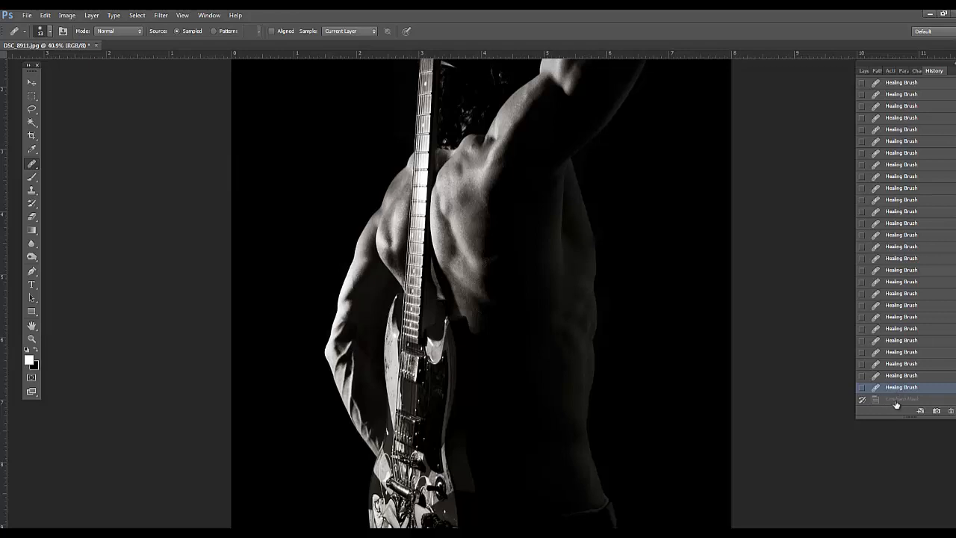
# Paint the sharpened state over the guitar neck and the upper back muscles with the History Brush at 37% opacity.
pyautogui.click(32, 202)
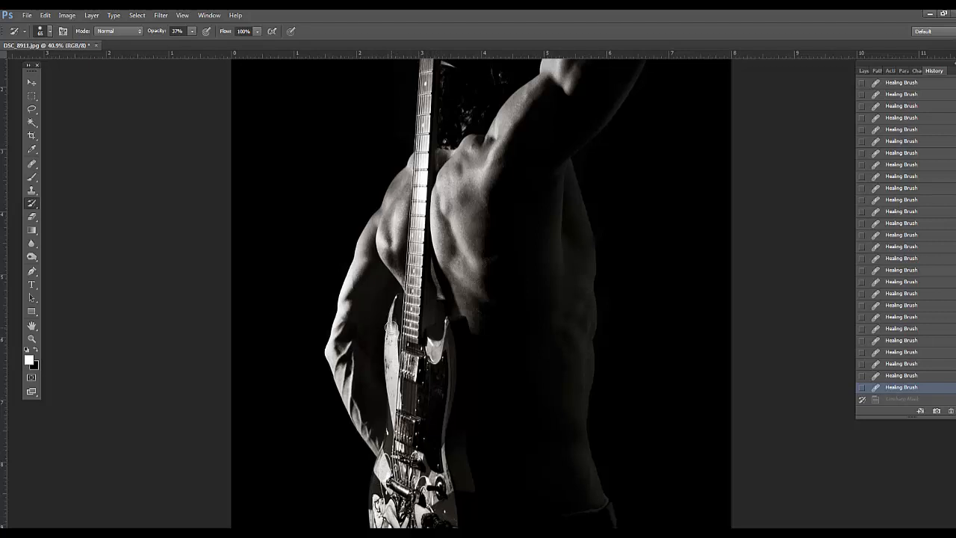
pyautogui.moveTo(396, 299)
pyautogui.mouseDown()
pyautogui.moveTo(393, 345)
pyautogui.moveTo(423, 229)
pyautogui.moveTo(429, 73)
pyautogui.mouseUp()
pyautogui.moveTo(471, 114); pyautogui.dragTo(455, 209)
pyautogui.moveTo(411, 168); pyautogui.dragTo(410, 204)
pyautogui.moveTo(480, 176); pyautogui.dragTo(443, 224)
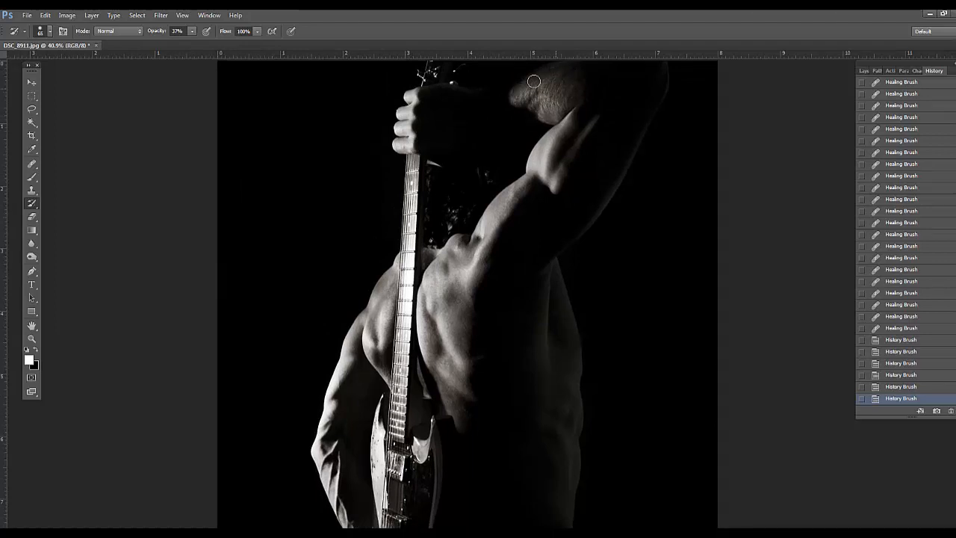
# Brush the sharpened state onto the raised forearm and the dark area above the shoulder beside the guitar neck.
pyautogui.moveTo(555, 71); pyautogui.dragTo(495, 139)
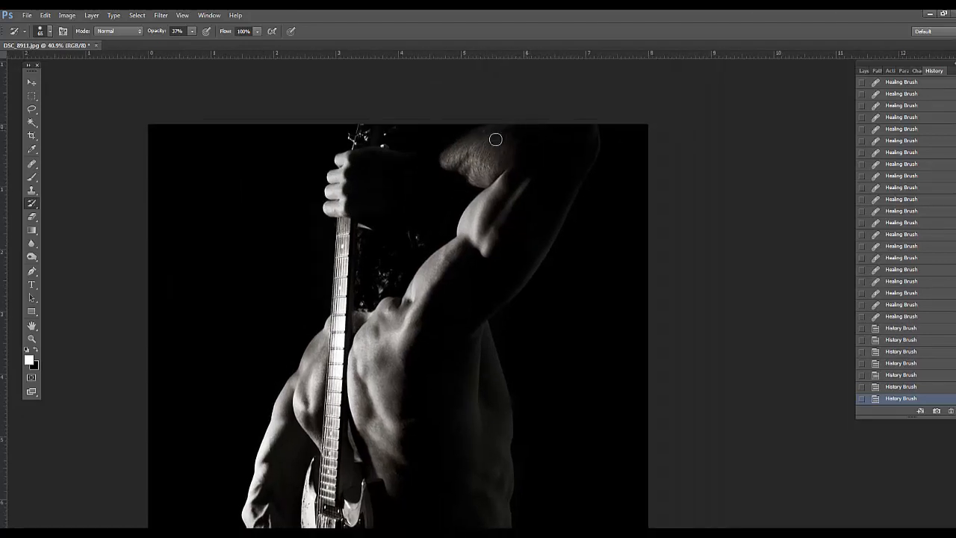
pyautogui.click(449, 159)
pyautogui.moveTo(427, 279); pyautogui.dragTo(477, 160)
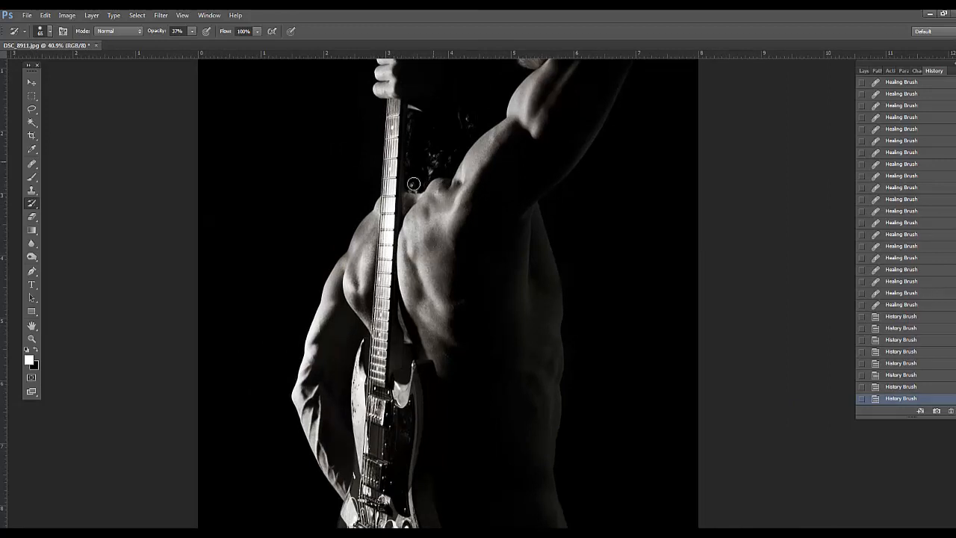
pyautogui.click(414, 184)
pyautogui.click(413, 183)
# Brush the sharpened state over the guitar body, covering its horns, pickups, bridge and painted lower artwork.
pyautogui.moveTo(448, 282); pyautogui.dragTo(487, 134)
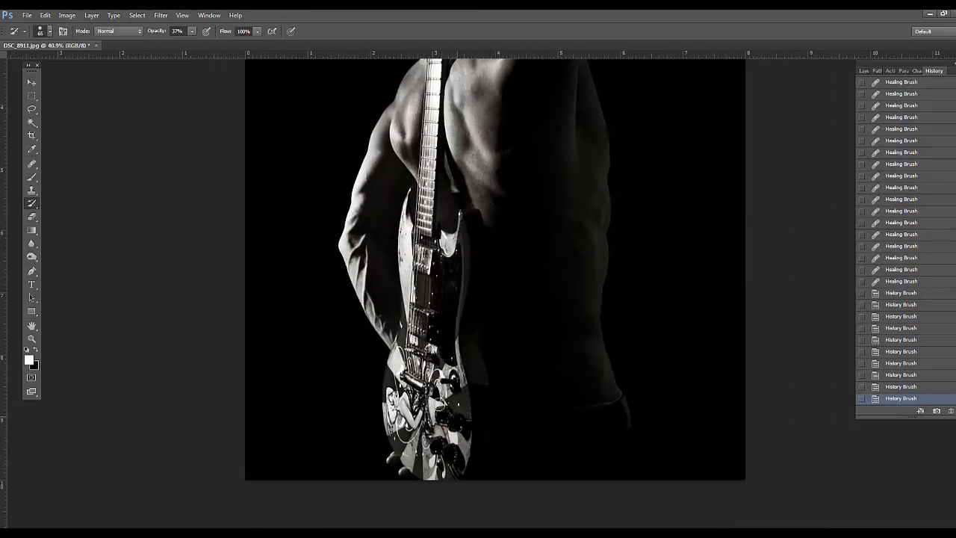
pyautogui.moveTo(423, 419); pyautogui.dragTo(444, 316)
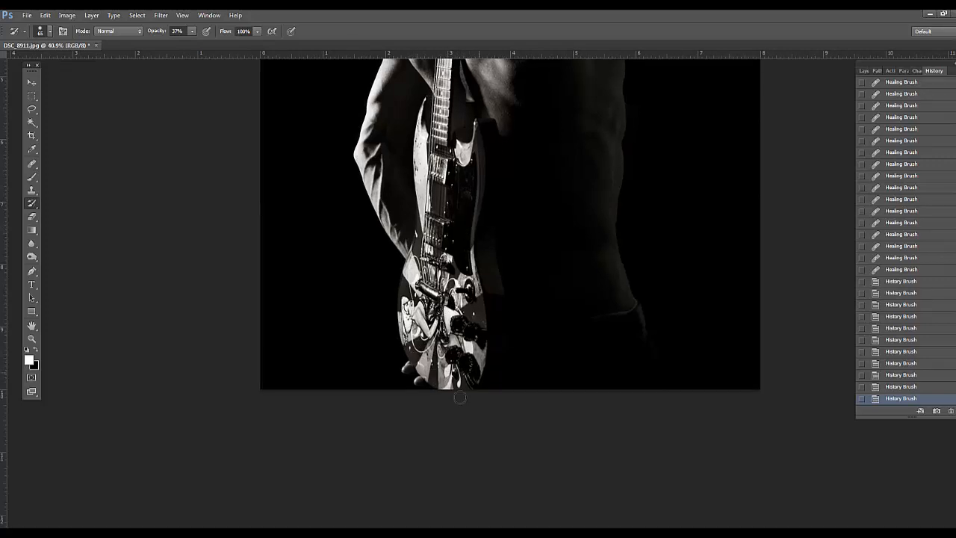
pyautogui.click(462, 188)
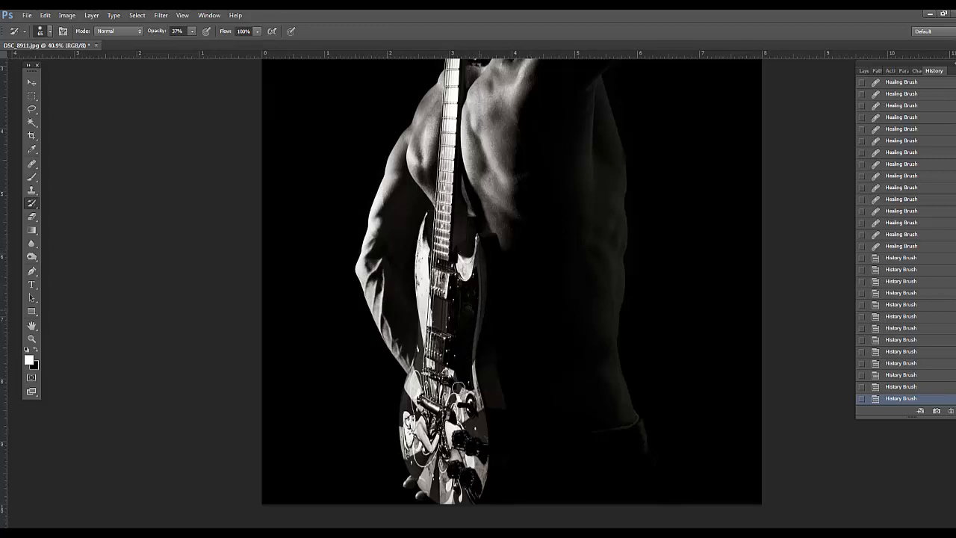
pyautogui.moveTo(424, 446); pyautogui.dragTo(435, 444)
pyautogui.moveTo(453, 304); pyautogui.dragTo(459, 332)
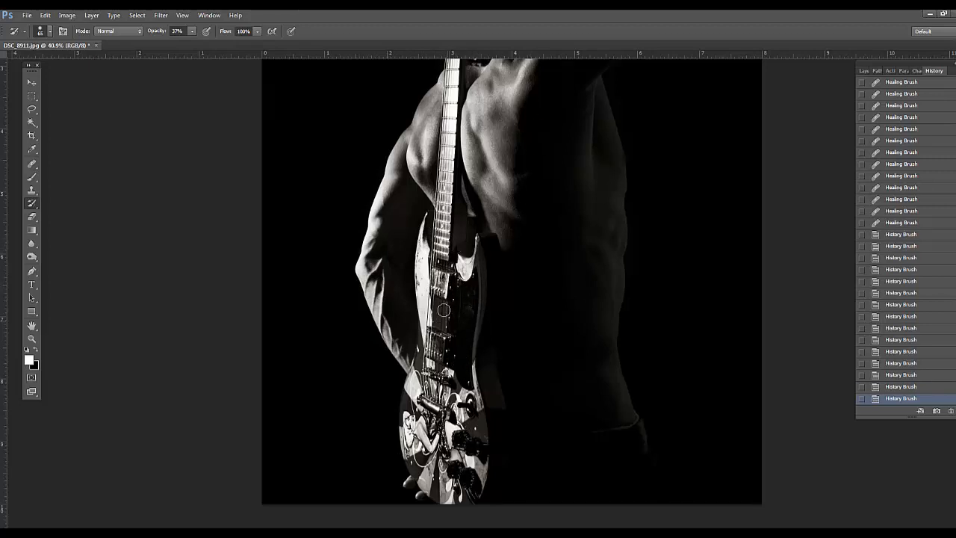
pyautogui.moveTo(432, 437)
pyautogui.mouseDown()
pyautogui.moveTo(442, 439)
pyautogui.moveTo(468, 352)
pyautogui.mouseUp()
pyautogui.moveTo(452, 297)
pyautogui.mouseDown()
pyautogui.moveTo(438, 345)
pyautogui.moveTo(441, 384)
pyautogui.mouseUp()
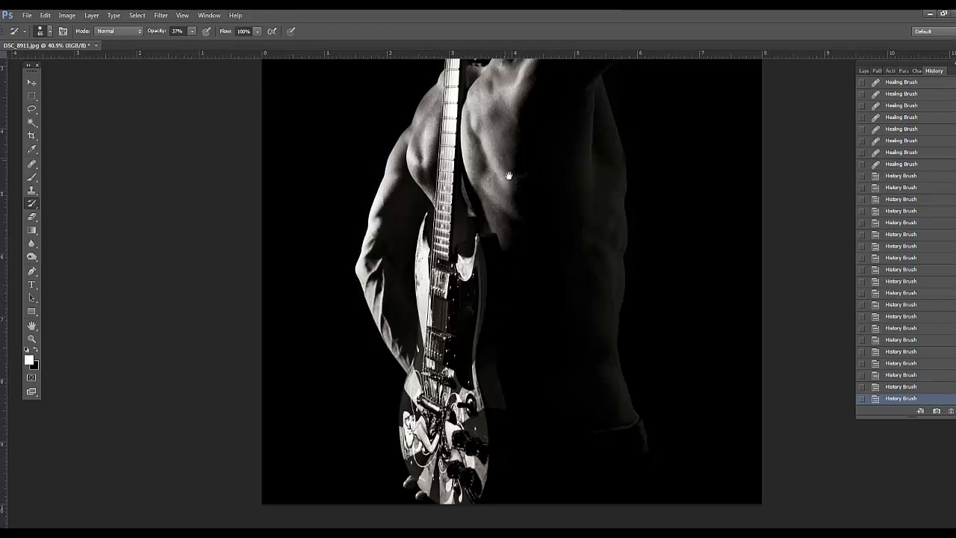
# Lower the History Brush opacity to 6% and lightly brush the sharpened state onto the gripping hand, shoulder blade, lowered arm and its fingertips.
pyautogui.moveTo(509, 175); pyautogui.dragTo(537, 379)
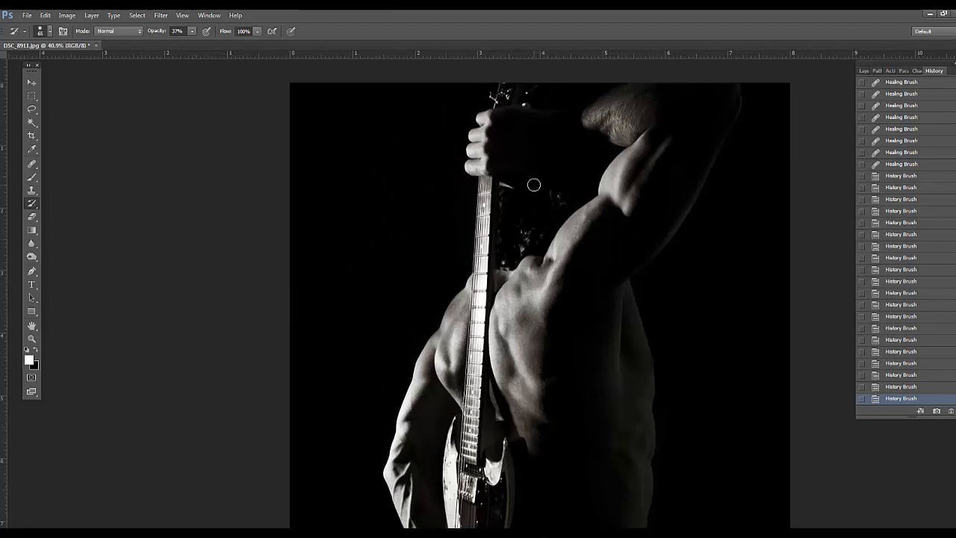
pyautogui.moveTo(479, 299); pyautogui.dragTo(423, 263)
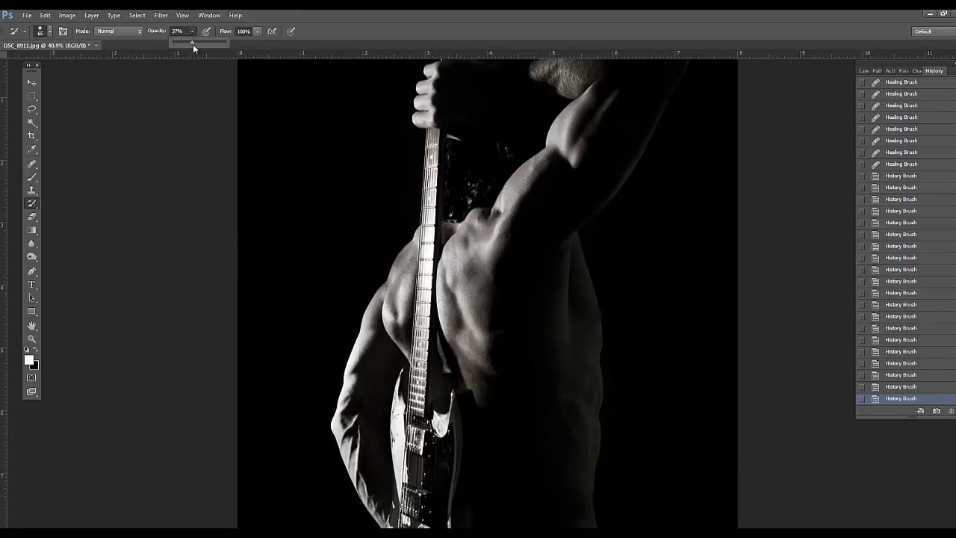
pyautogui.moveTo(194, 43); pyautogui.dragTo(188, 43)
pyautogui.click(418, 104)
pyautogui.click(428, 122)
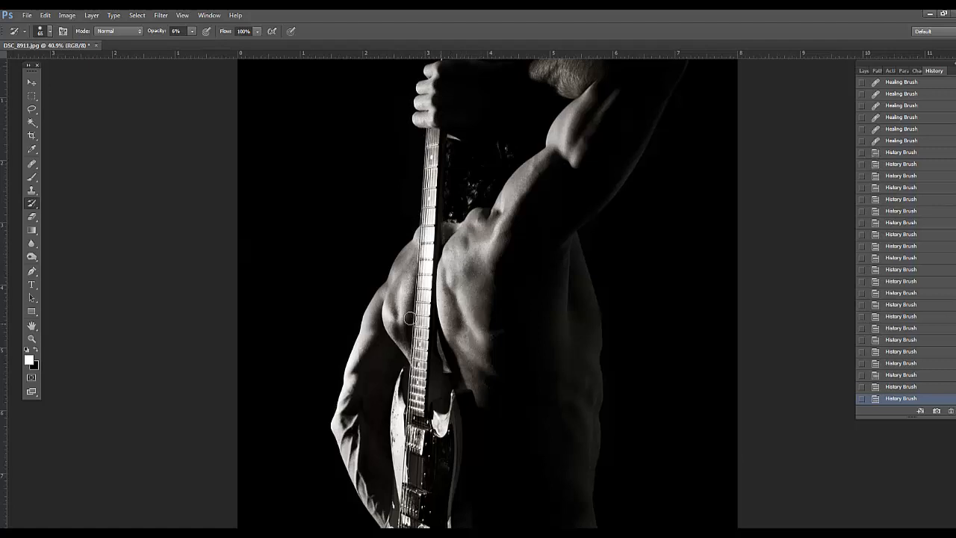
pyautogui.moveTo(397, 271); pyautogui.dragTo(401, 311)
pyautogui.click(350, 378)
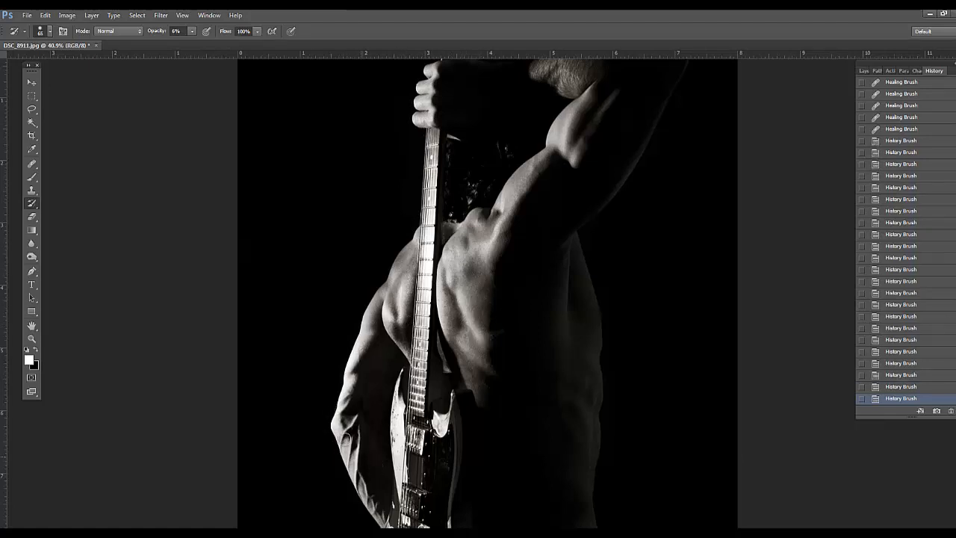
pyautogui.scroll(-3, 463, 284)
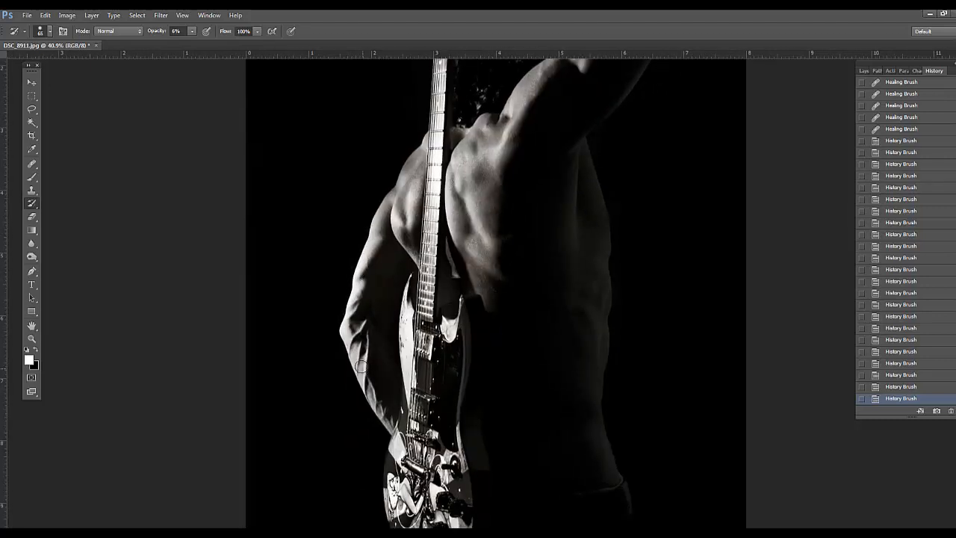
pyautogui.scroll(-3, 396, 378)
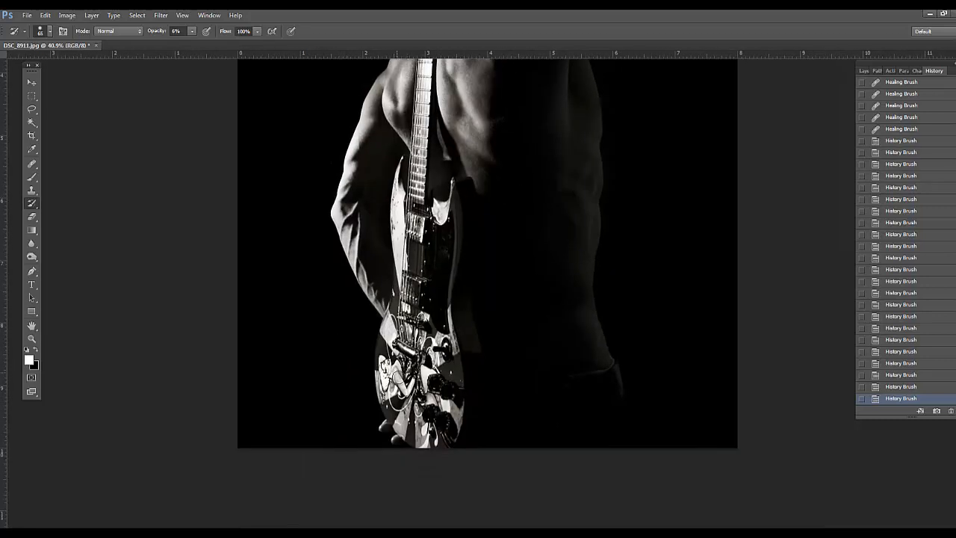
pyautogui.moveTo(384, 434); pyautogui.dragTo(375, 427)
# Switch to the Dodge tool and lighten the shadowed side of the back away from the guitar.
pyautogui.moveTo(538, 115); pyautogui.dragTo(478, 311)
pyautogui.scroll(-3, 478, 312)
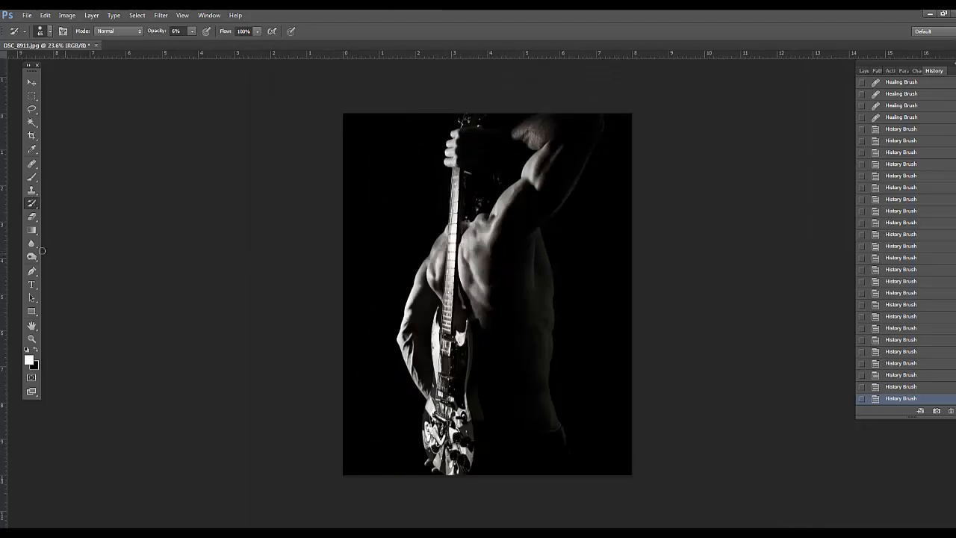
pyautogui.click(31, 256)
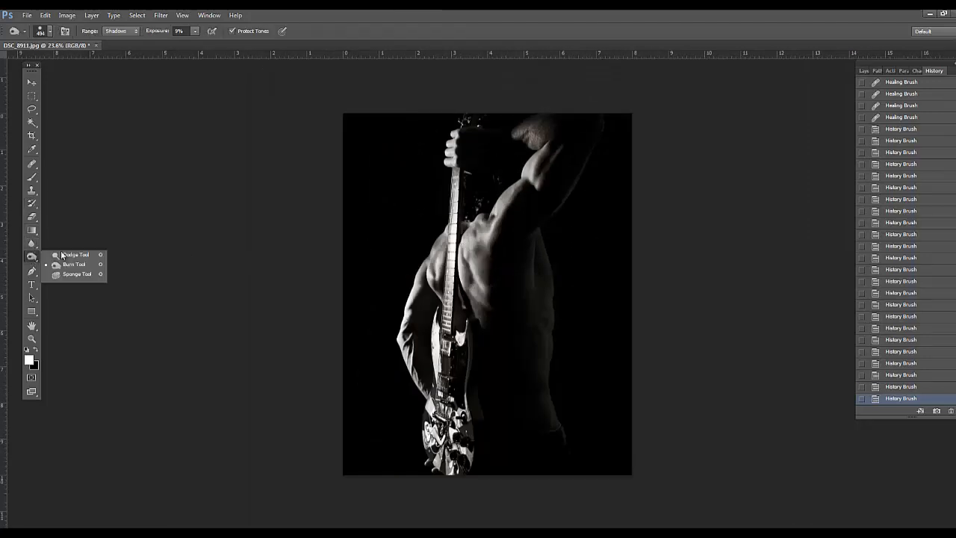
pyautogui.click(62, 255)
pyautogui.scroll(3, 493, 136)
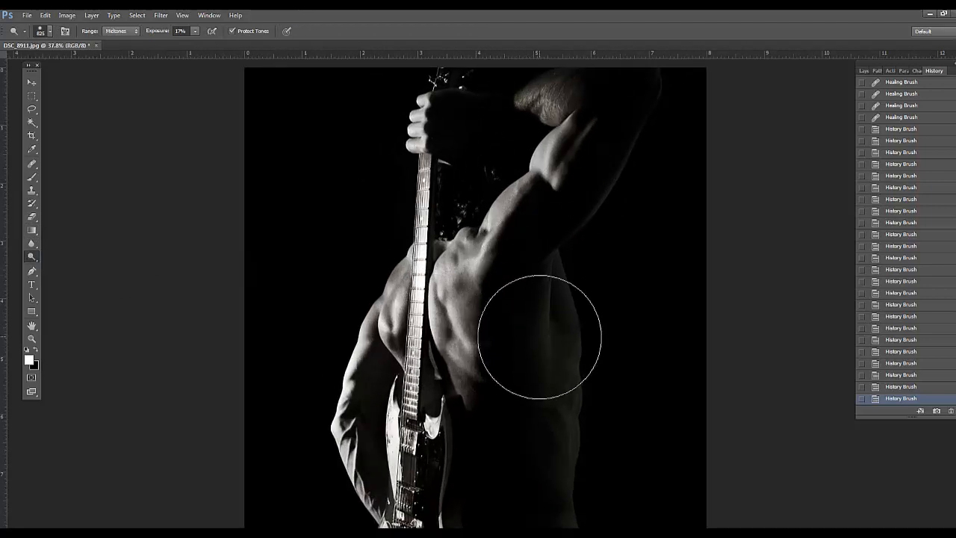
pyautogui.moveTo(539, 337)
pyautogui.mouseDown()
pyautogui.moveTo(566, 331)
pyautogui.moveTo(561, 393)
pyautogui.mouseUp()
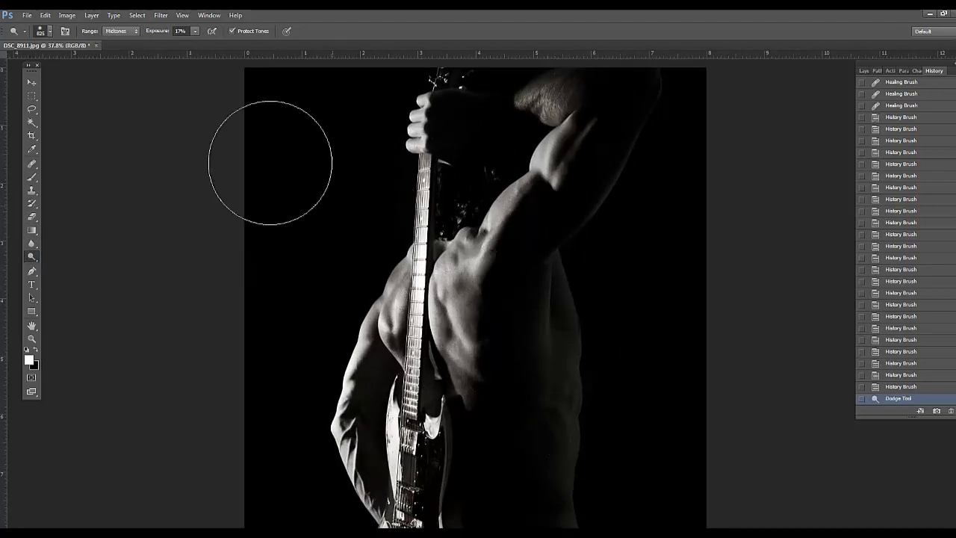
# Raise the Dodge exposure to 51% and lighten the shadowed flank and the underside of the raised upper arm.
pyautogui.click(194, 32)
pyautogui.moveTo(557, 254); pyautogui.dragTo(587, 398)
pyautogui.moveTo(596, 192); pyautogui.dragTo(620, 128)
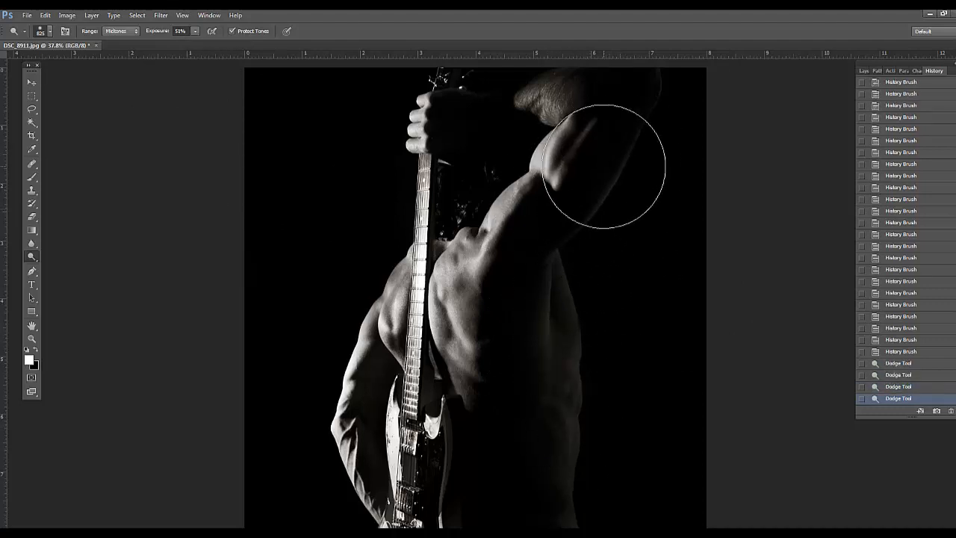
# Reduce the Dodge brush size to 319 px and lighten the raised forearm and the hand gripping the guitar neck.
pyautogui.rightClick(617, 199)
pyautogui.moveTo(684, 206); pyautogui.dragTo(674, 206)
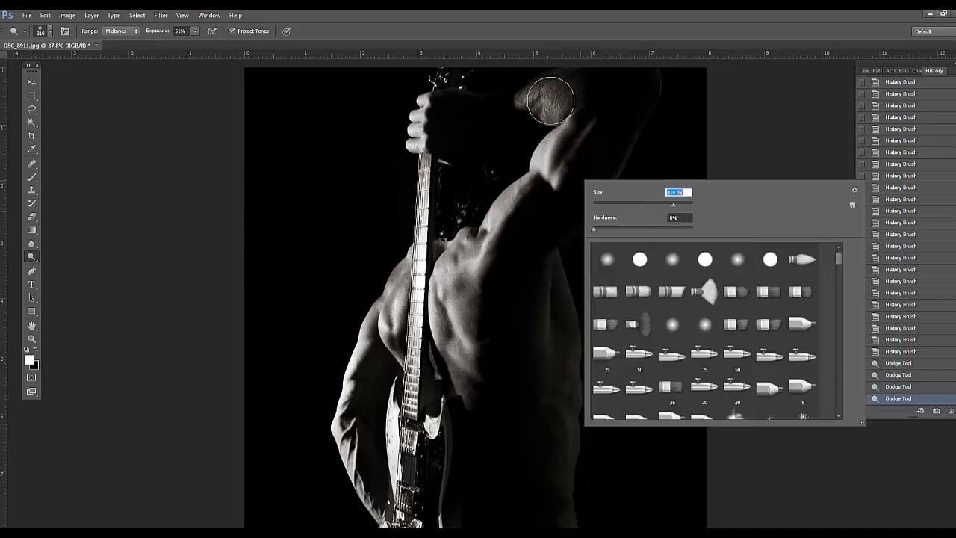
pyautogui.moveTo(509, 102); pyautogui.dragTo(602, 76)
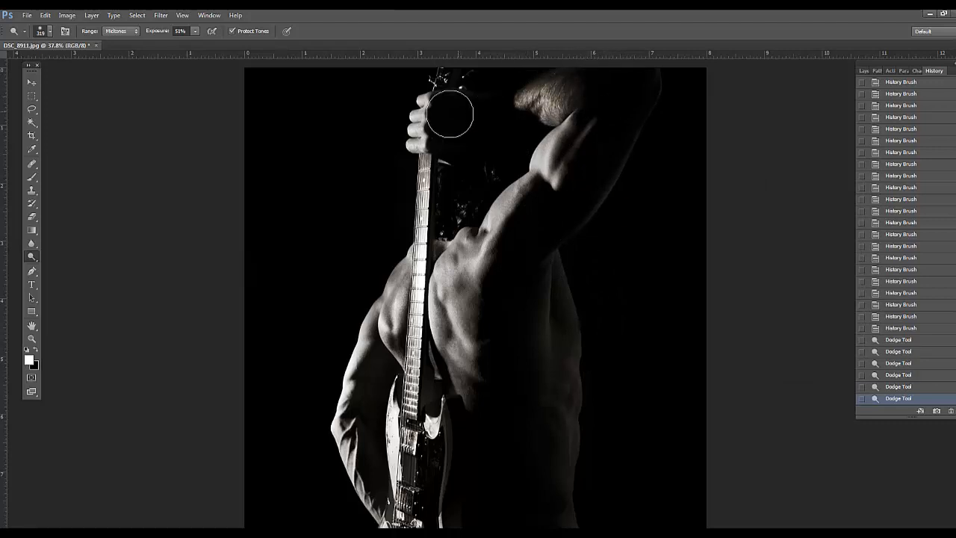
pyautogui.moveTo(451, 116); pyautogui.dragTo(425, 91)
# Desaturate the whole image.
pyautogui.moveTo(520, 302)
pyautogui.mouseDown()
pyautogui.moveTo(488, 245)
pyautogui.moveTo(468, 312)
pyautogui.mouseUp()
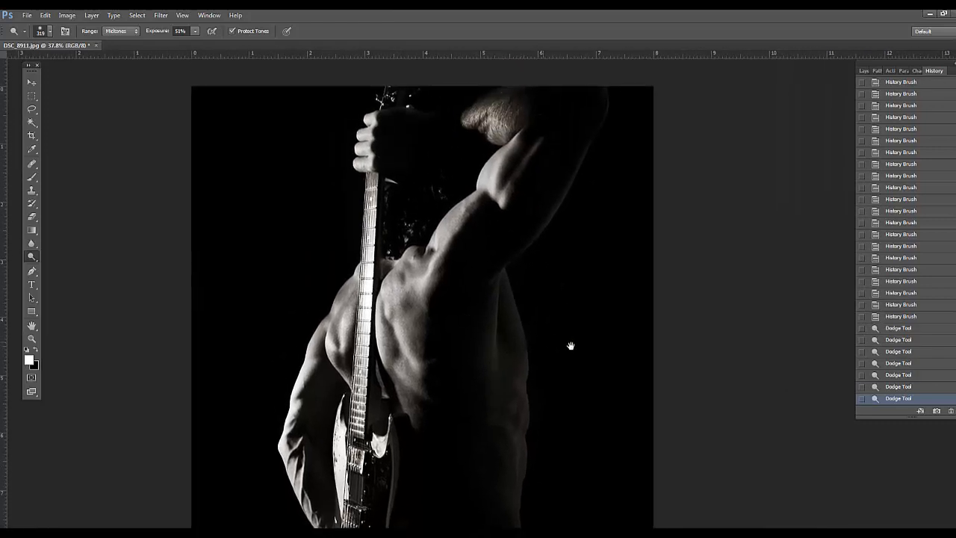
pyautogui.hotkey('ctrl', 'shift', 'u')
# Dodge the hairy part of the raised forearm and the hand around the guitar neck once more.
pyautogui.moveTo(503, 152); pyautogui.dragTo(507, 201)
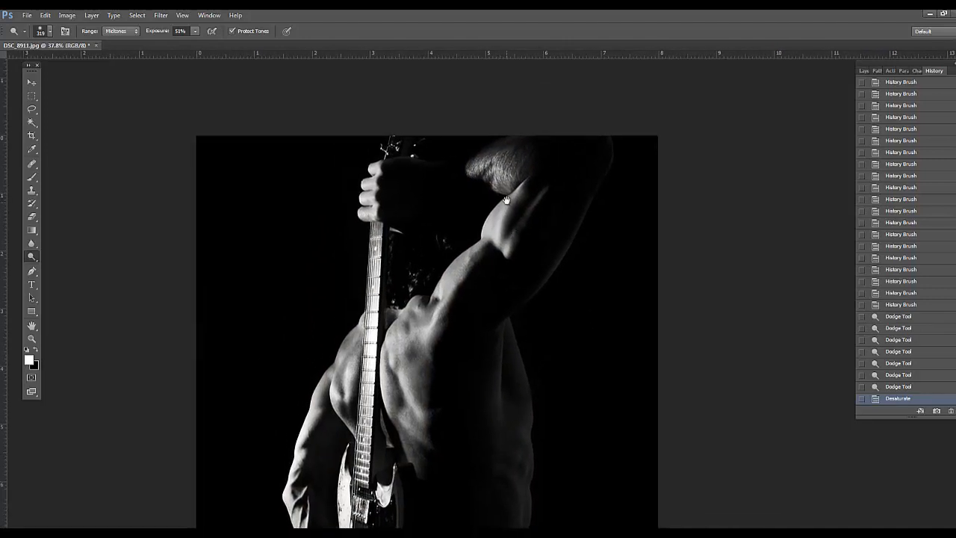
pyautogui.click(533, 148)
pyautogui.click(544, 146)
pyautogui.moveTo(546, 146)
pyautogui.mouseDown()
pyautogui.moveTo(497, 173)
pyautogui.moveTo(464, 175)
pyautogui.mouseUp()
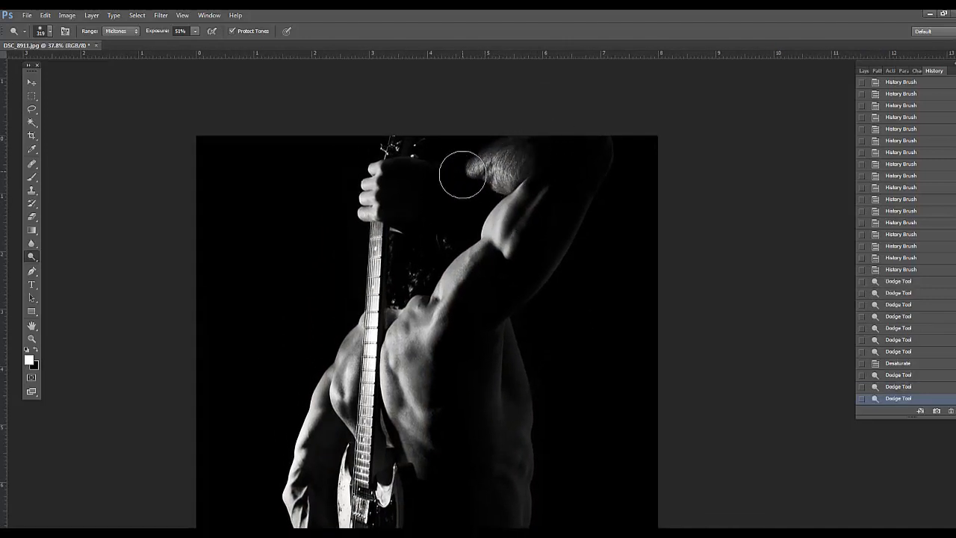
pyautogui.moveTo(389, 185)
pyautogui.mouseDown()
pyautogui.moveTo(362, 156)
pyautogui.moveTo(390, 136)
pyautogui.moveTo(423, 137)
pyautogui.mouseUp()
# Dodge the outer edge of the shoulder behind the guitar neck and the muscles in the middle of the back.
pyautogui.moveTo(402, 293); pyautogui.dragTo(416, 211)
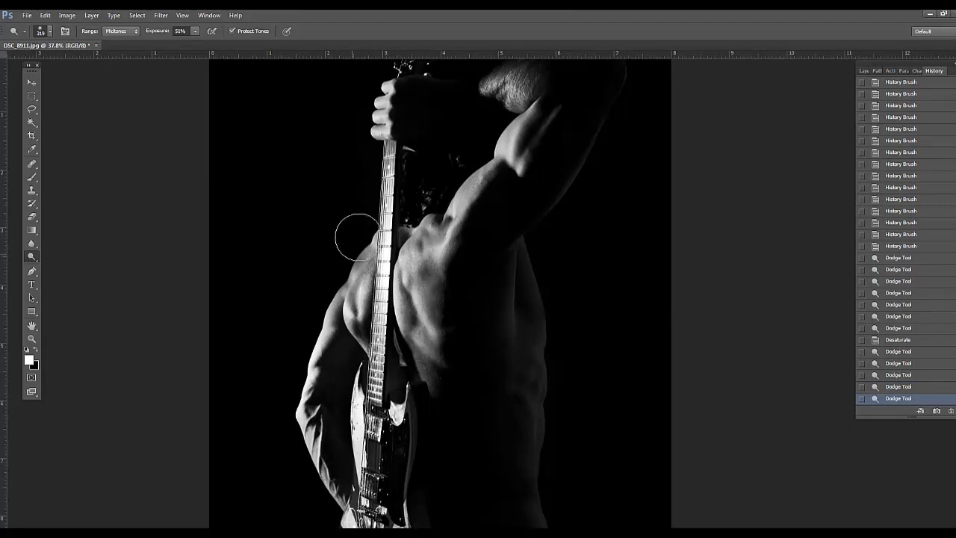
pyautogui.click(354, 245)
pyautogui.click(347, 257)
pyautogui.click(341, 267)
pyautogui.moveTo(457, 297); pyautogui.dragTo(439, 231)
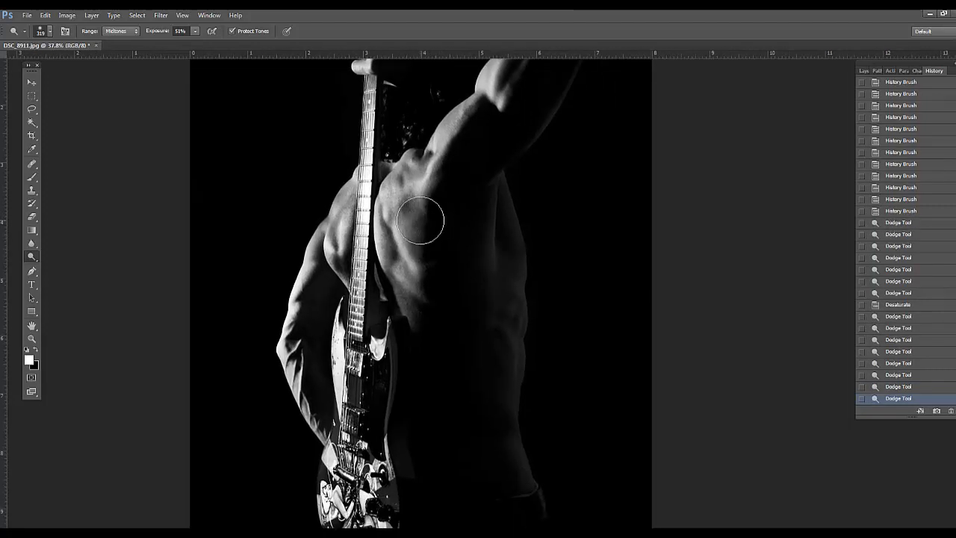
pyautogui.click(425, 222)
pyautogui.click(432, 247)
pyautogui.click(430, 252)
# Dodge the lower back, the waist above the trousers and the lowered arm beside the guitar.
pyautogui.moveTo(465, 357); pyautogui.dragTo(486, 218)
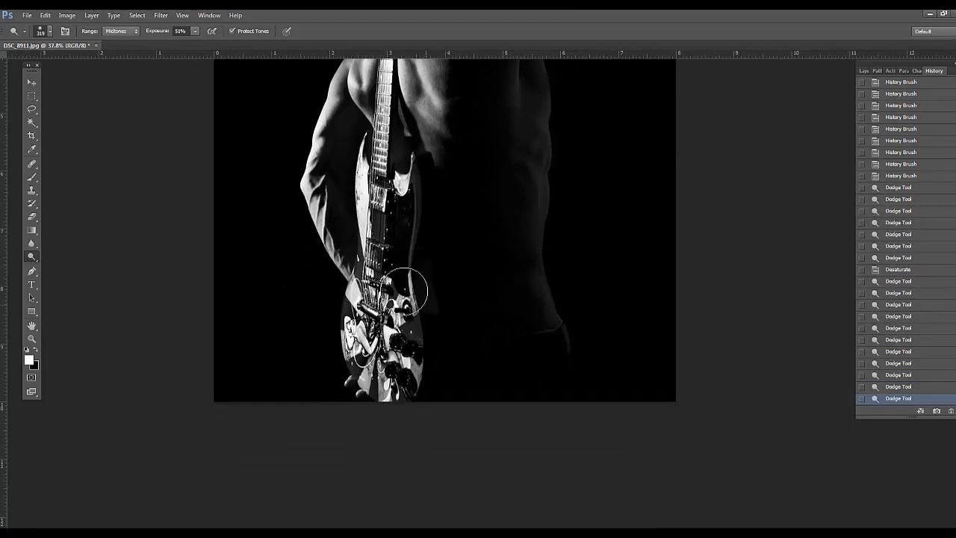
pyautogui.moveTo(451, 329)
pyautogui.mouseDown()
pyautogui.moveTo(460, 158)
pyautogui.moveTo(478, 191)
pyautogui.mouseUp()
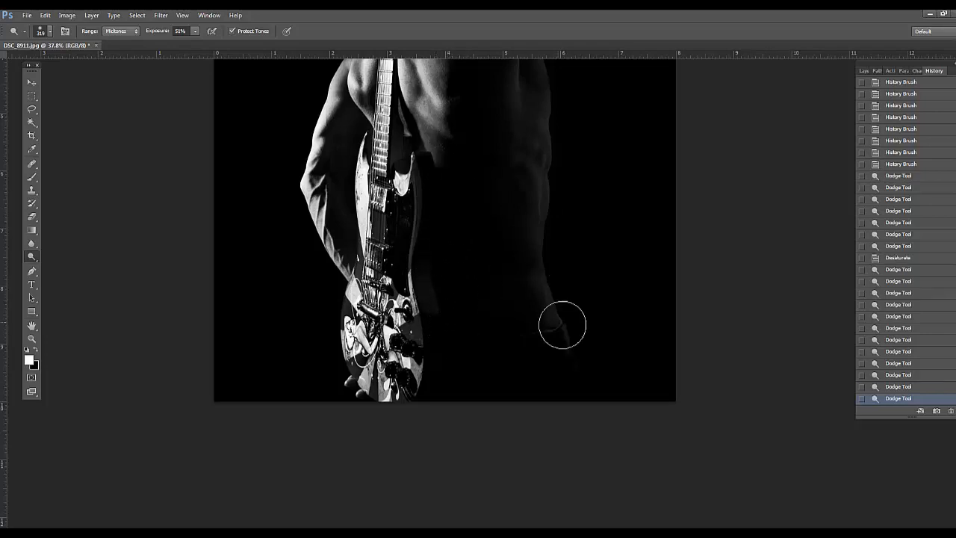
pyautogui.moveTo(549, 251)
pyautogui.mouseDown()
pyautogui.moveTo(559, 334)
pyautogui.moveTo(547, 214)
pyautogui.moveTo(561, 271)
pyautogui.mouseUp()
pyautogui.moveTo(503, 117)
pyautogui.mouseDown()
pyautogui.moveTo(513, 203)
pyautogui.moveTo(504, 289)
pyautogui.mouseUp()
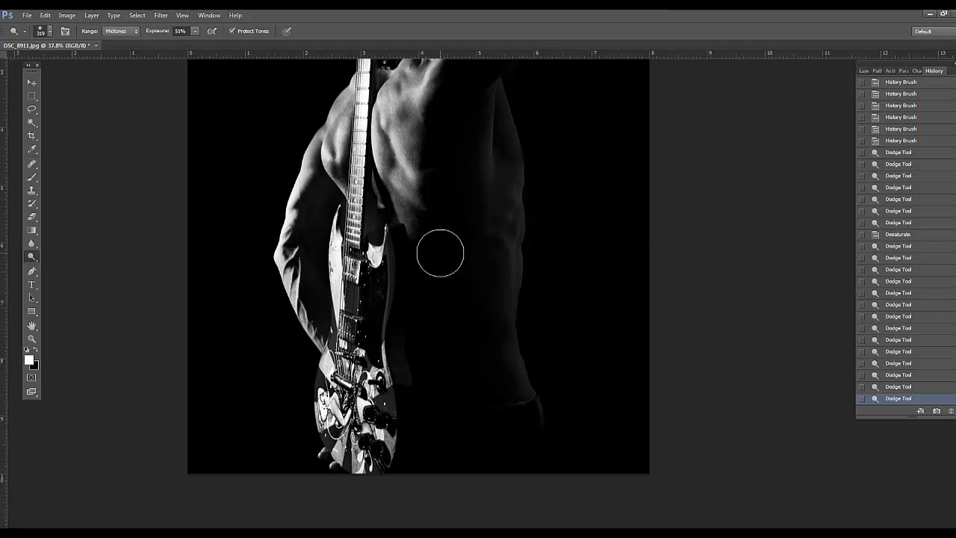
pyautogui.moveTo(301, 221); pyautogui.dragTo(304, 225)
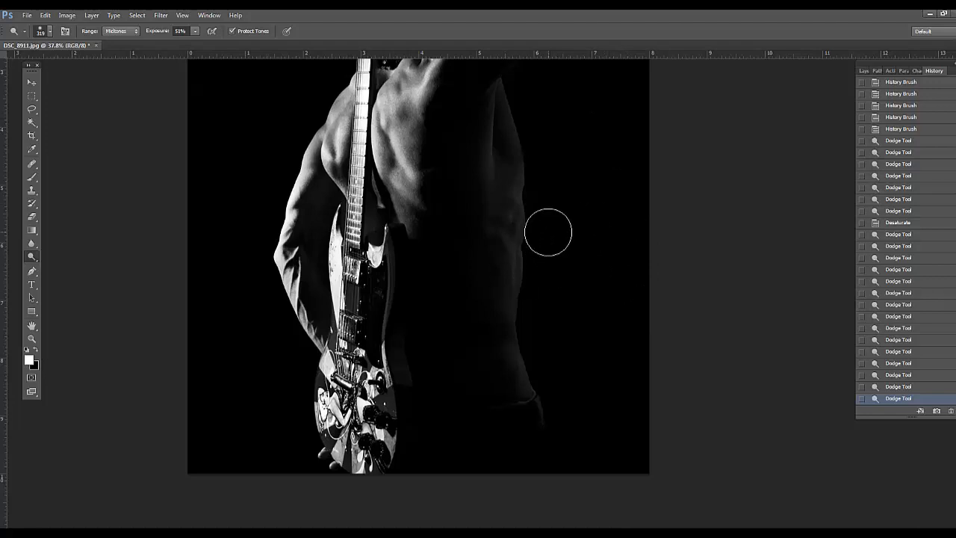
# Dodge along the outer edge of the shadowed flank to bring out the torso's contour.
pyautogui.scroll(2, 532, 210)
pyautogui.moveTo(531, 211)
pyautogui.mouseDown()
pyautogui.moveTo(557, 269)
pyautogui.moveTo(525, 166)
pyautogui.moveTo(546, 264)
pyautogui.mouseUp()
pyautogui.moveTo(529, 357)
pyautogui.mouseDown()
pyautogui.moveTo(538, 376)
pyautogui.moveTo(535, 471)
pyautogui.mouseUp()
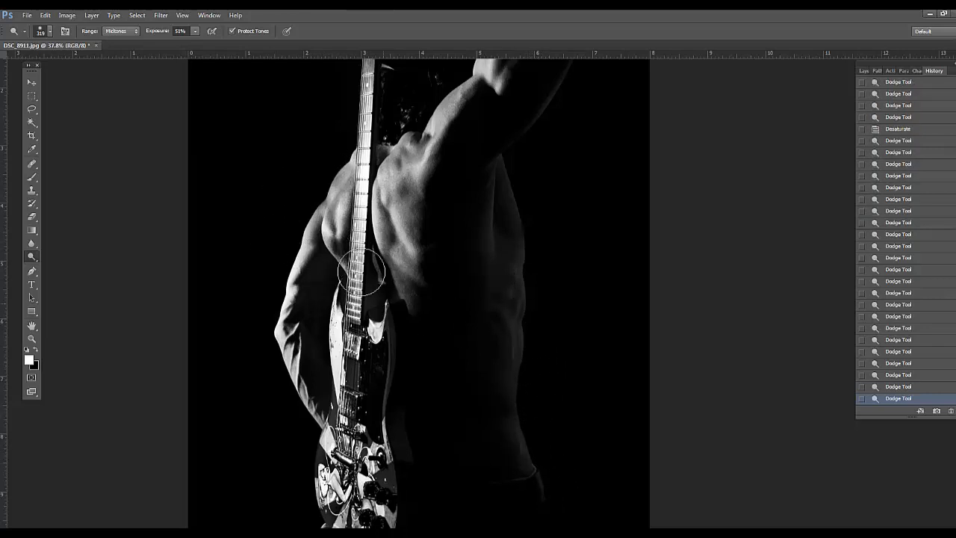
pyautogui.moveTo(504, 199)
pyautogui.mouseDown()
pyautogui.moveTo(536, 275)
pyautogui.moveTo(525, 401)
pyautogui.moveTo(575, 305)
pyautogui.mouseUp()
pyautogui.moveTo(551, 218)
pyautogui.mouseDown()
pyautogui.moveTo(535, 301)
pyautogui.moveTo(535, 414)
pyautogui.mouseUp()
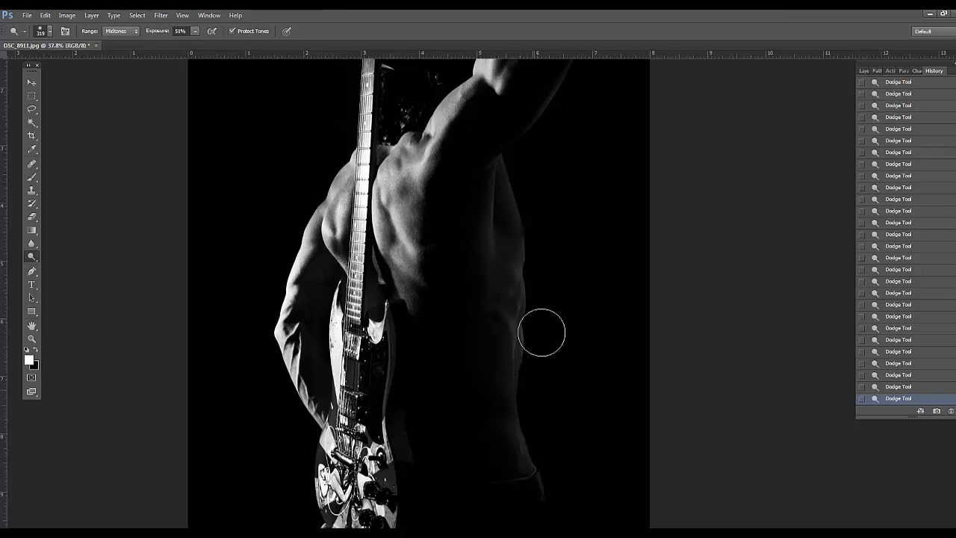
# Return to the Desaturate history state and create a new snapshot of the full document from it.
pyautogui.scroll(2, 909, 218)
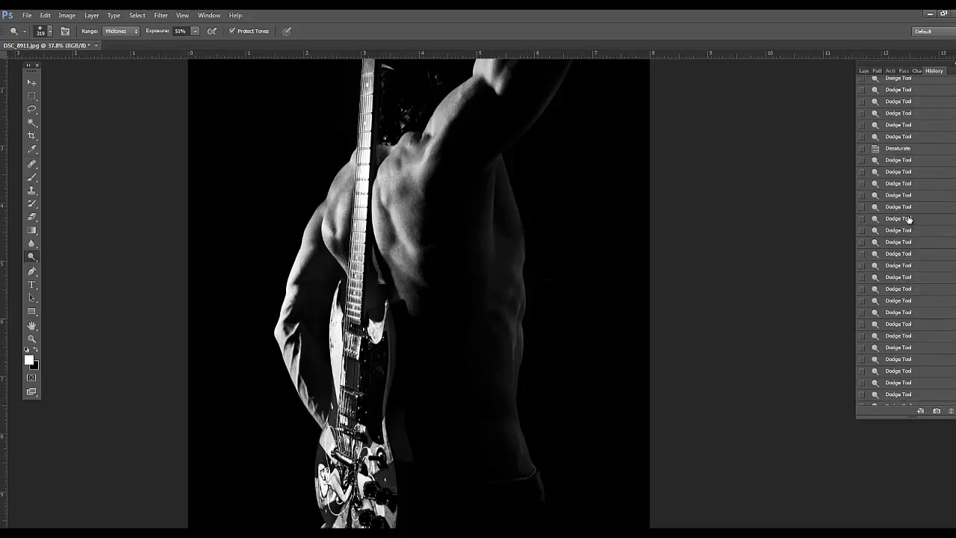
pyautogui.click(895, 153)
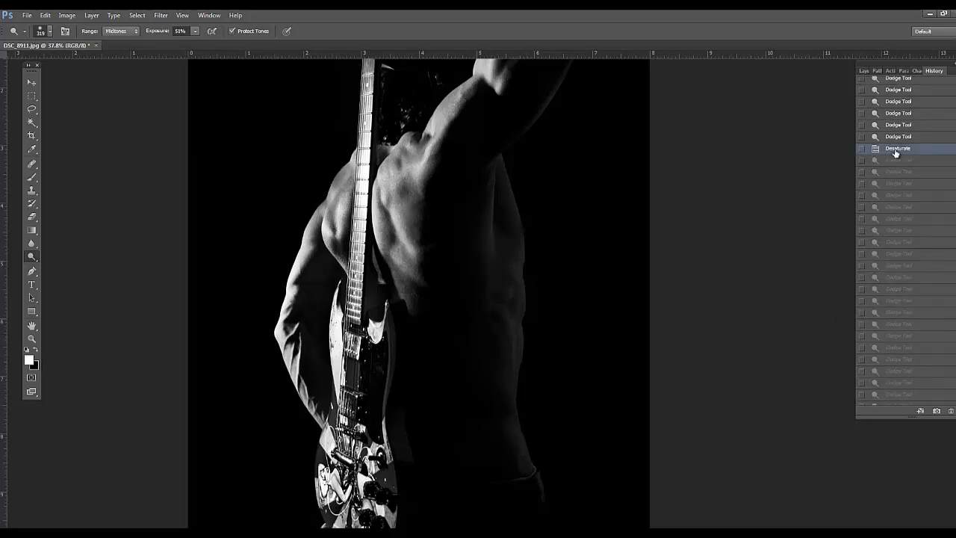
pyautogui.scroll(3, 906, 276)
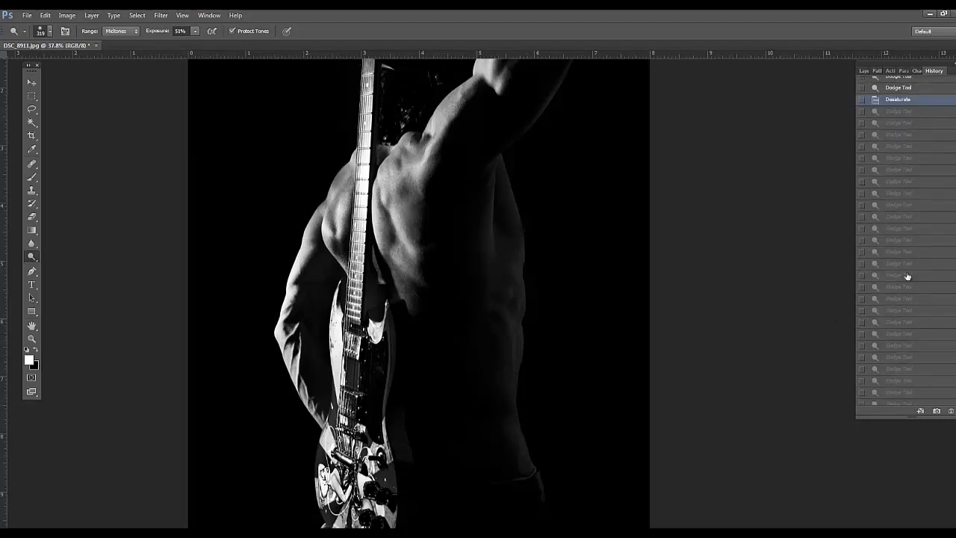
pyautogui.rightClick(913, 101)
pyautogui.click(926, 105)
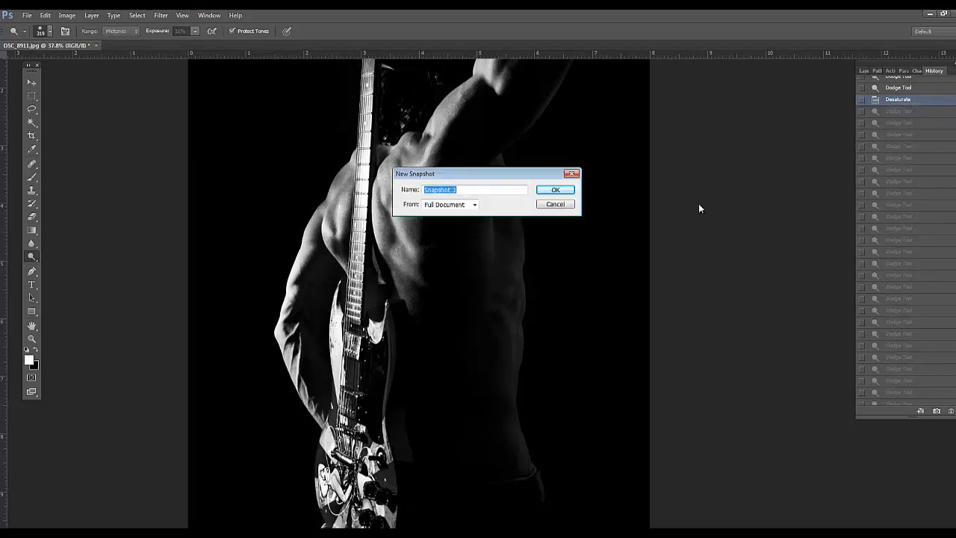
pyautogui.click(573, 192)
# Compare the image in Snapshot 1, Snapshot 2 and Snapshot 3 by switching between them several times.
pyautogui.scroll(5, 939, 96)
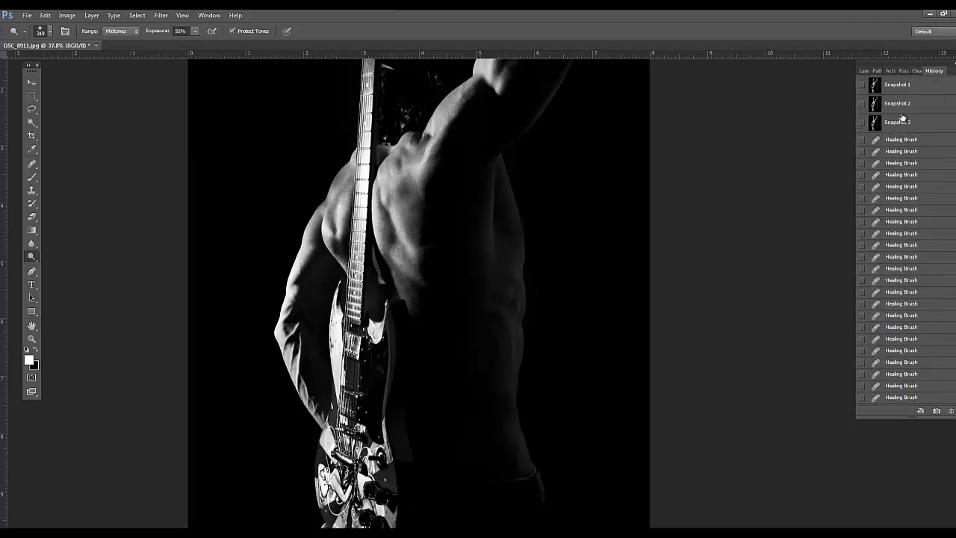
pyautogui.click(902, 90)
pyautogui.click(899, 126)
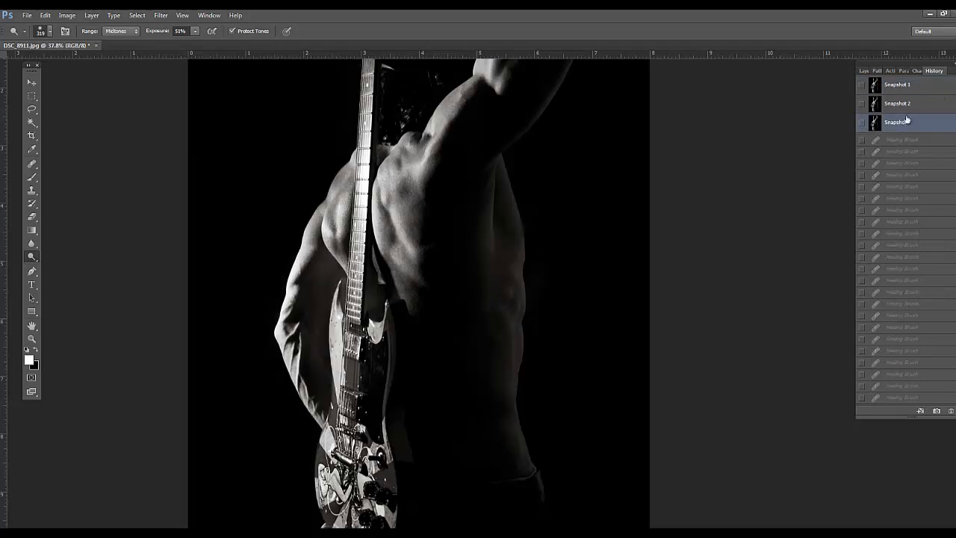
pyautogui.click(906, 110)
pyautogui.click(904, 127)
pyautogui.click(906, 109)
pyautogui.click(906, 117)
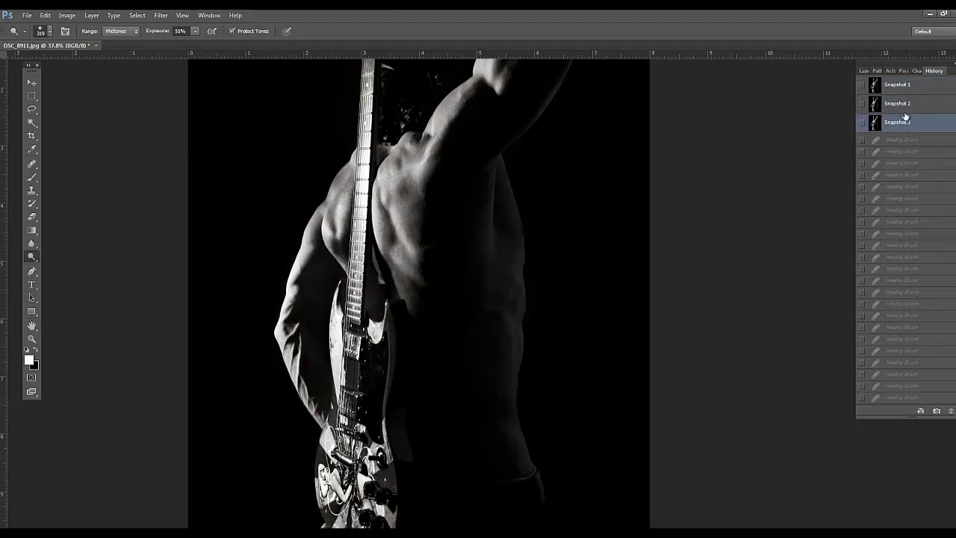
pyautogui.click(905, 109)
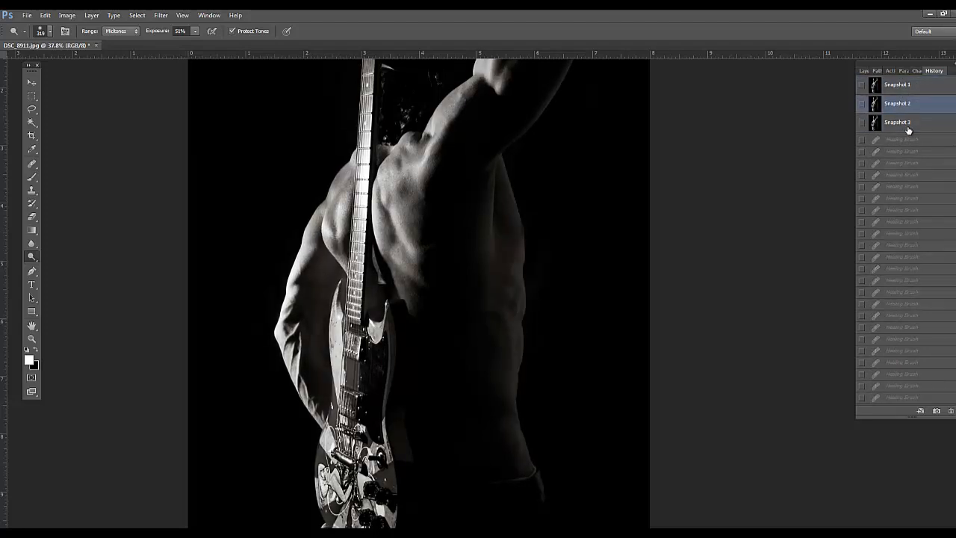
pyautogui.click(907, 127)
pyautogui.click(918, 89)
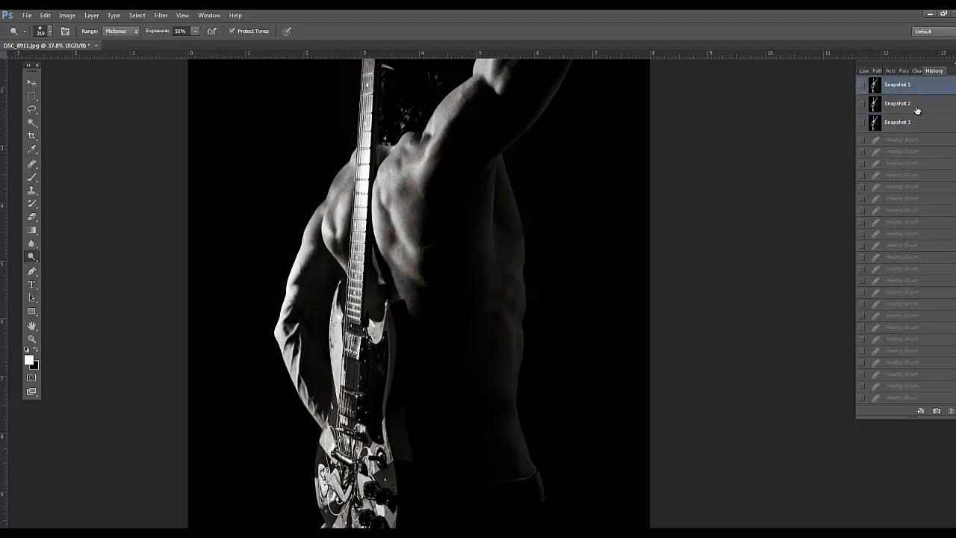
pyautogui.click(914, 108)
pyautogui.click(917, 123)
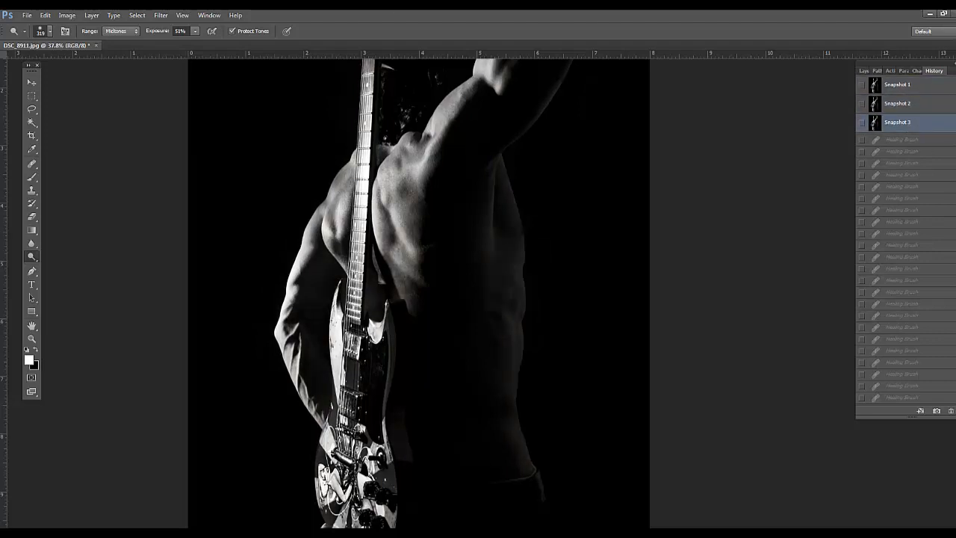
pyautogui.scroll(-10, 905, 224)
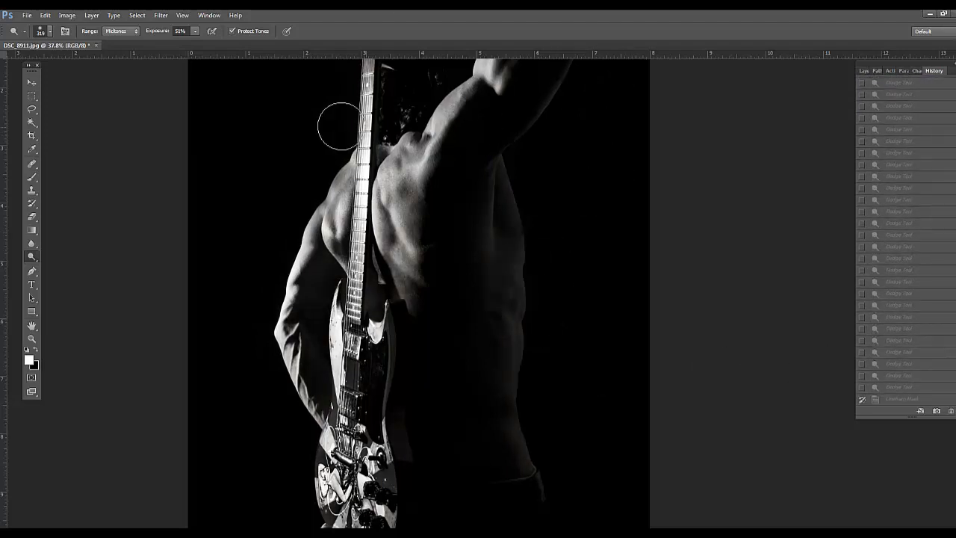
# Dodge the outer edge of the shadowed flank and the far shoulder behind the guitar neck.
pyautogui.moveTo(525, 219); pyautogui.dragTo(521, 334)
pyautogui.moveTo(355, 167); pyautogui.dragTo(321, 183)
pyautogui.moveTo(326, 177); pyautogui.dragTo(352, 152)
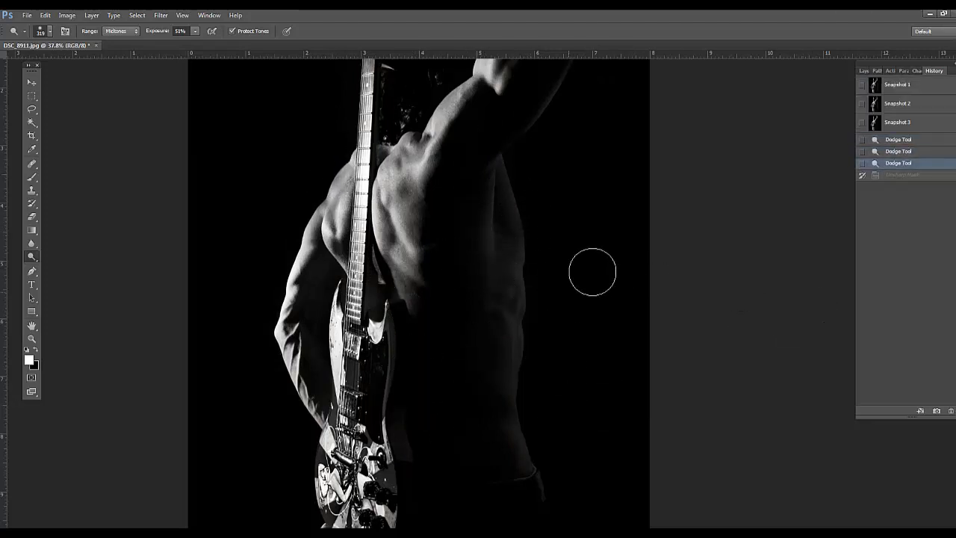
# Dodge the side of the back below the raised armpit and the underside of the raised upper arm.
pyautogui.moveTo(454, 378); pyautogui.dragTo(456, 217)
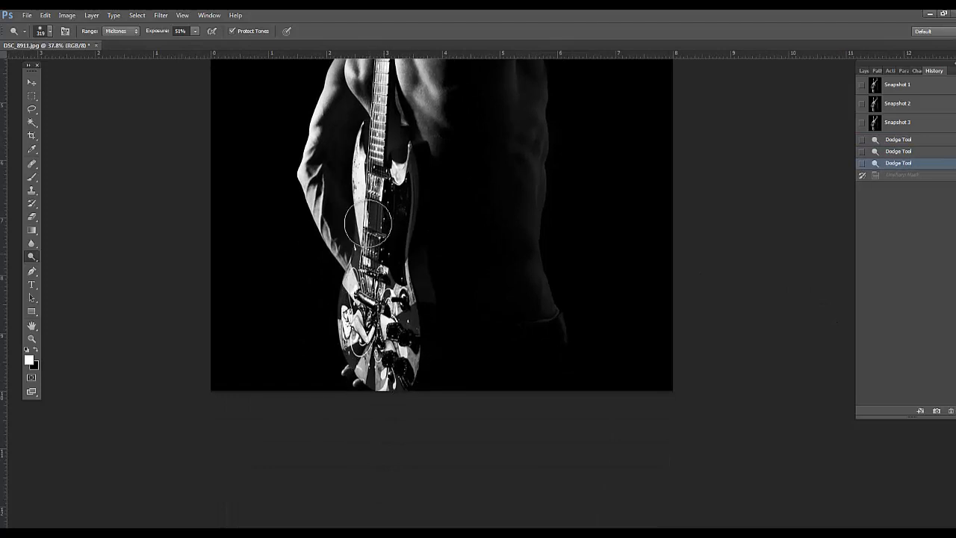
pyautogui.moveTo(448, 160); pyautogui.dragTo(432, 306)
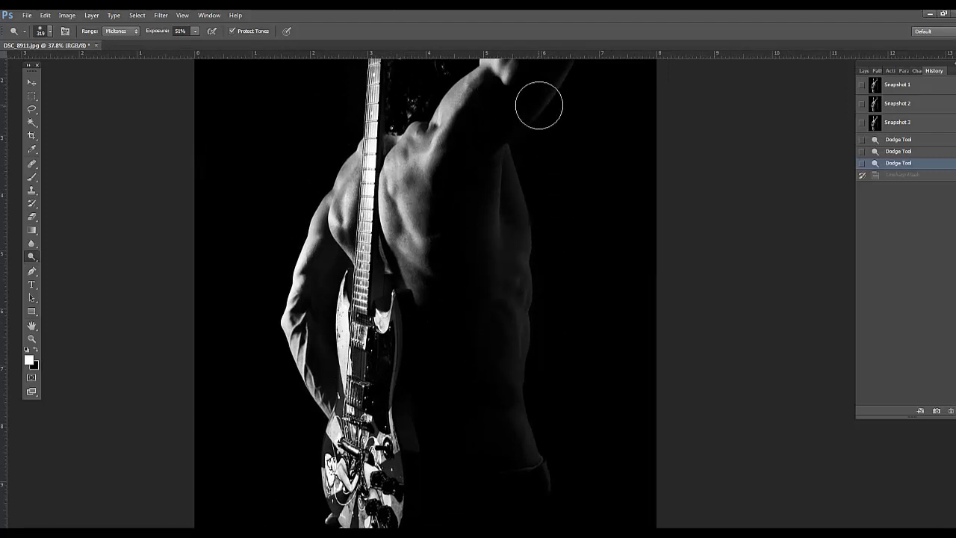
pyautogui.moveTo(515, 168); pyautogui.dragTo(501, 224)
pyautogui.moveTo(476, 88)
pyautogui.mouseDown()
pyautogui.moveTo(459, 103)
pyautogui.moveTo(483, 97)
pyautogui.mouseUp()
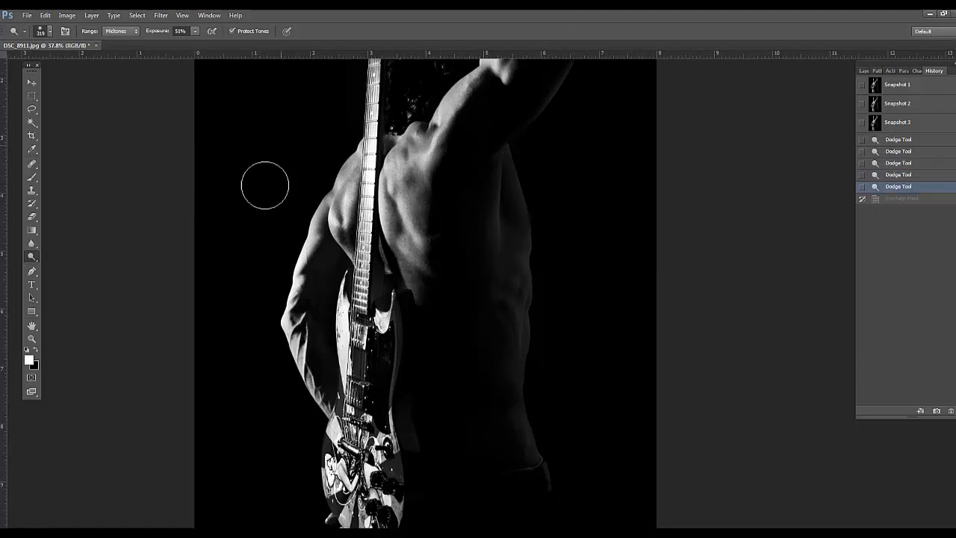
# Open the Add Noise filter and set Gaussian distribution with Monochromatic turned off.
pyautogui.click(159, 18)
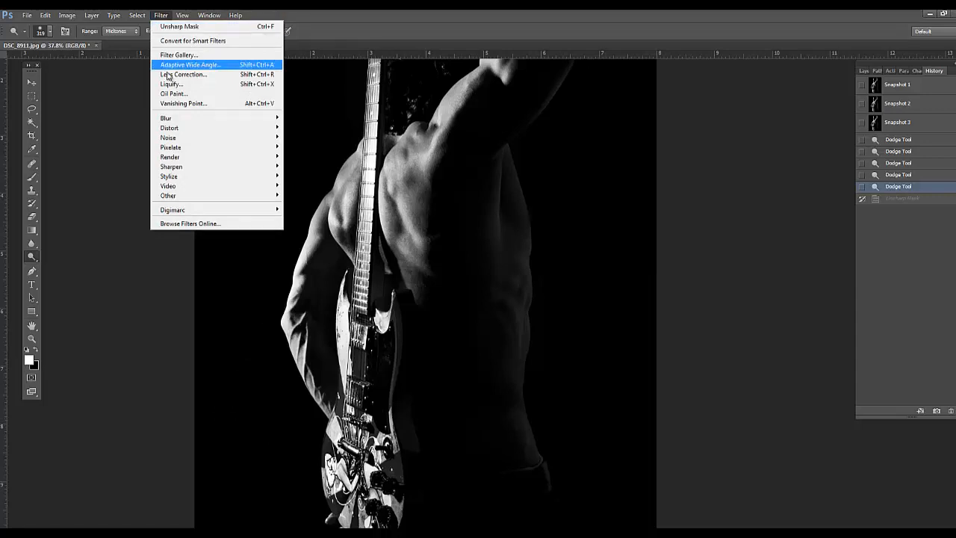
pyautogui.moveTo(195, 140)
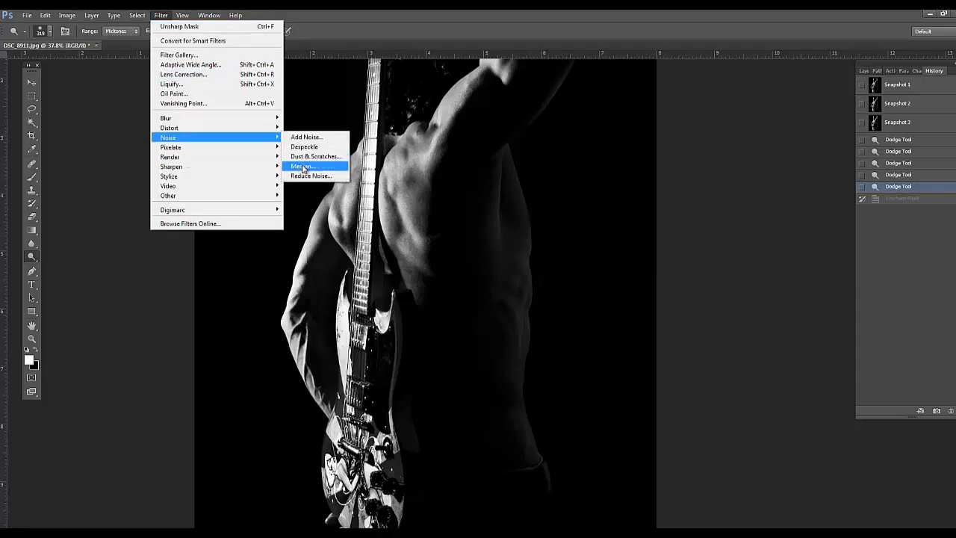
pyautogui.click(306, 138)
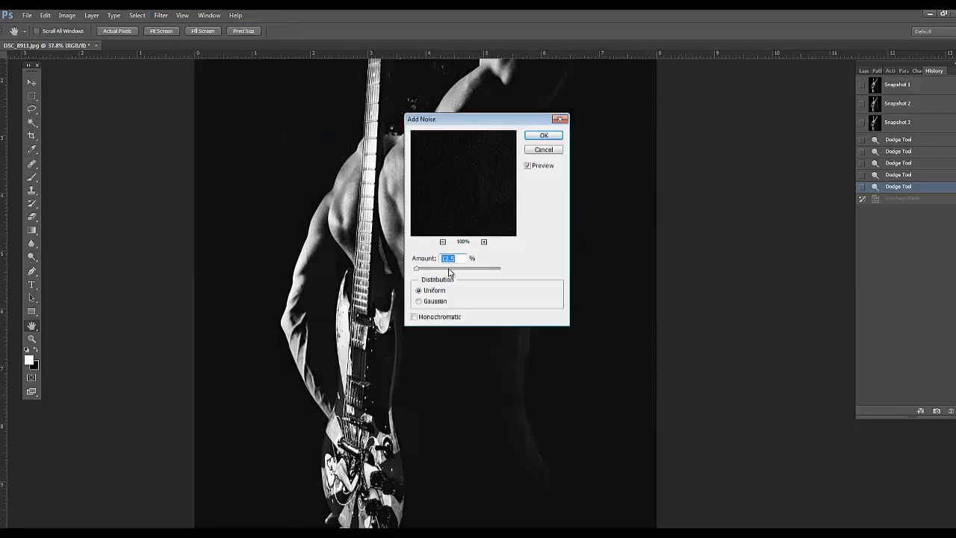
pyautogui.click(420, 301)
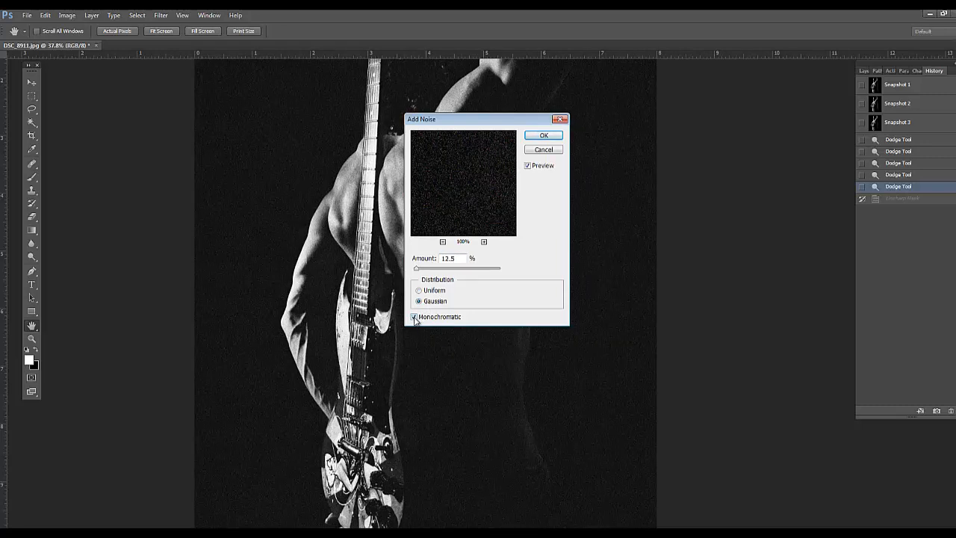
pyautogui.click(415, 318)
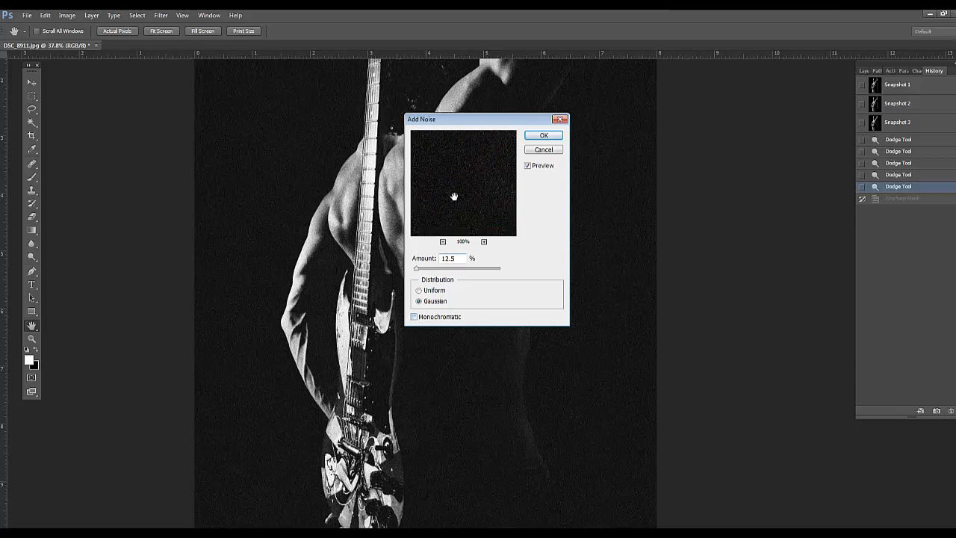
# Magnify the Add Noise preview to 500% and examine the colour of the individual noise pixels.
pyautogui.click(484, 241)
pyautogui.click(484, 242)
pyautogui.click(485, 242)
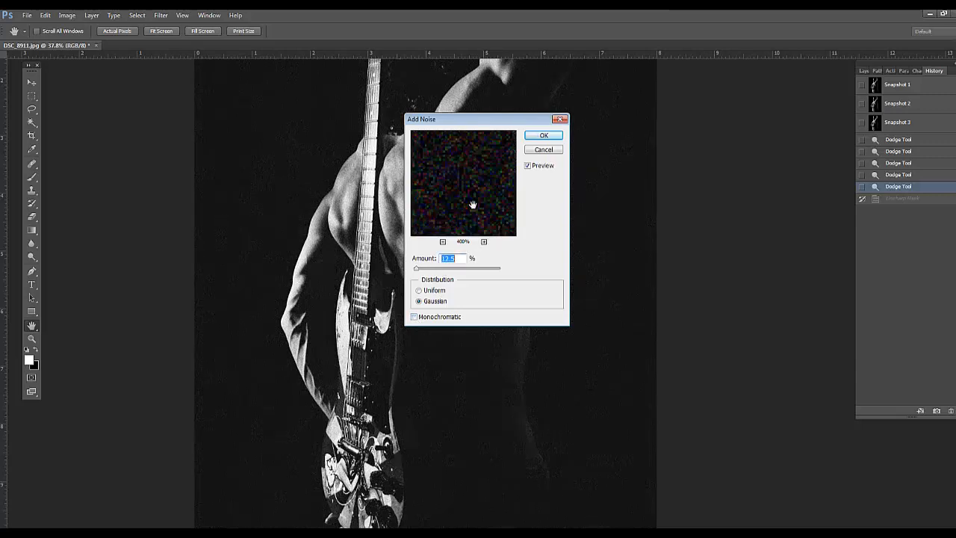
pyautogui.click(484, 242)
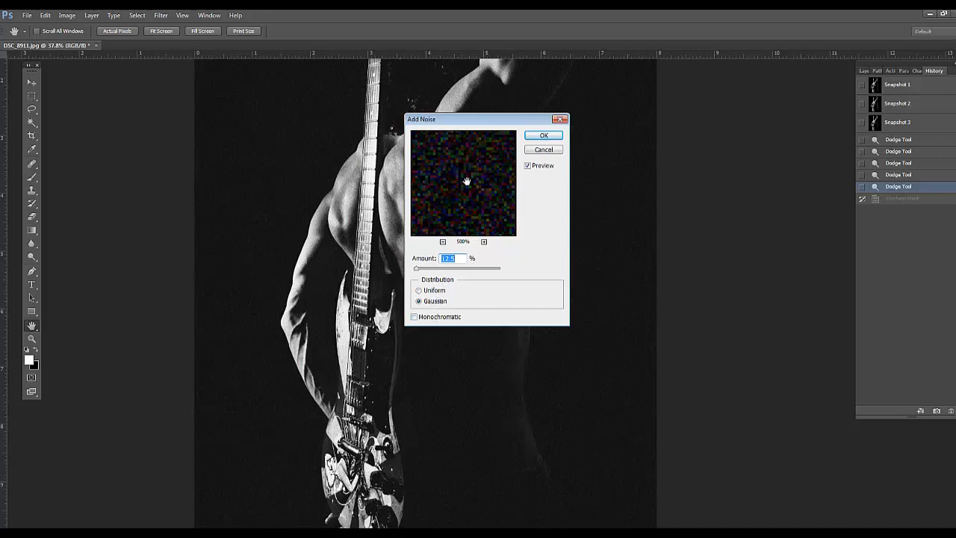
pyautogui.moveTo(466, 181)
pyautogui.mouseDown()
pyautogui.moveTo(478, 199)
pyautogui.moveTo(474, 189)
pyautogui.moveTo(466, 195)
pyautogui.mouseUp()
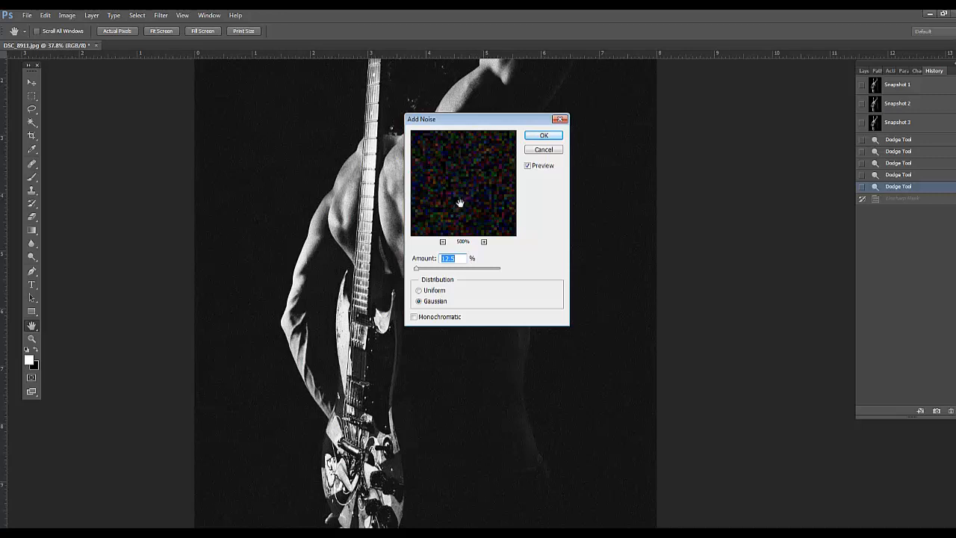
pyautogui.moveTo(460, 184)
pyautogui.mouseDown()
pyautogui.moveTo(456, 176)
pyautogui.moveTo(461, 192)
pyautogui.mouseUp()
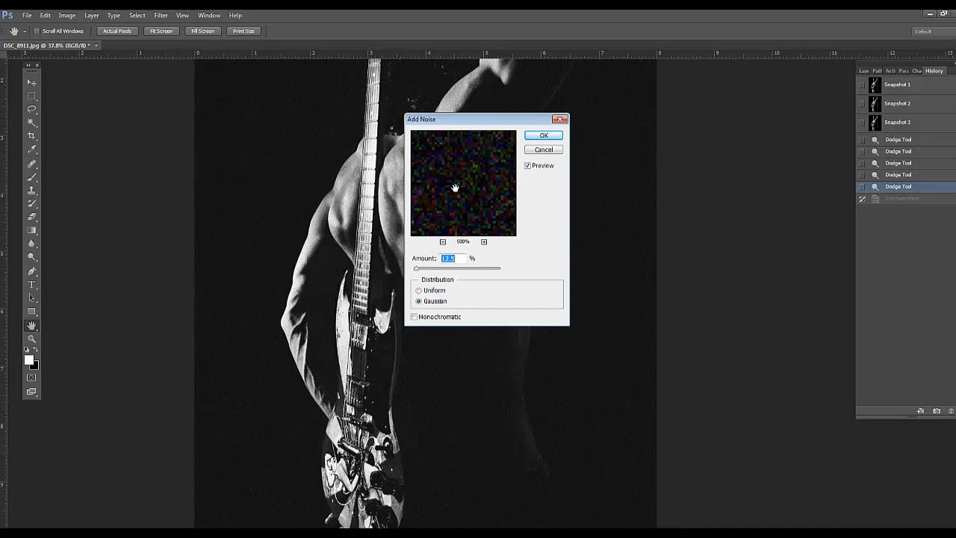
pyautogui.moveTo(462, 179); pyautogui.dragTo(463, 201)
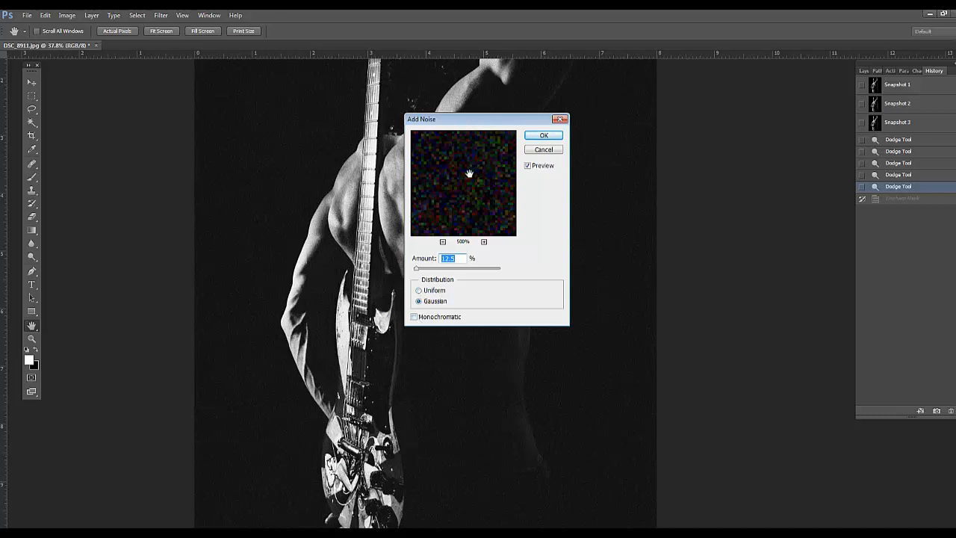
# Turn on Monochromatic noise and compare Uniform with Gaussian distribution, keeping Gaussian.
pyautogui.click(415, 316)
pyautogui.moveTo(455, 204); pyautogui.dragTo(447, 153)
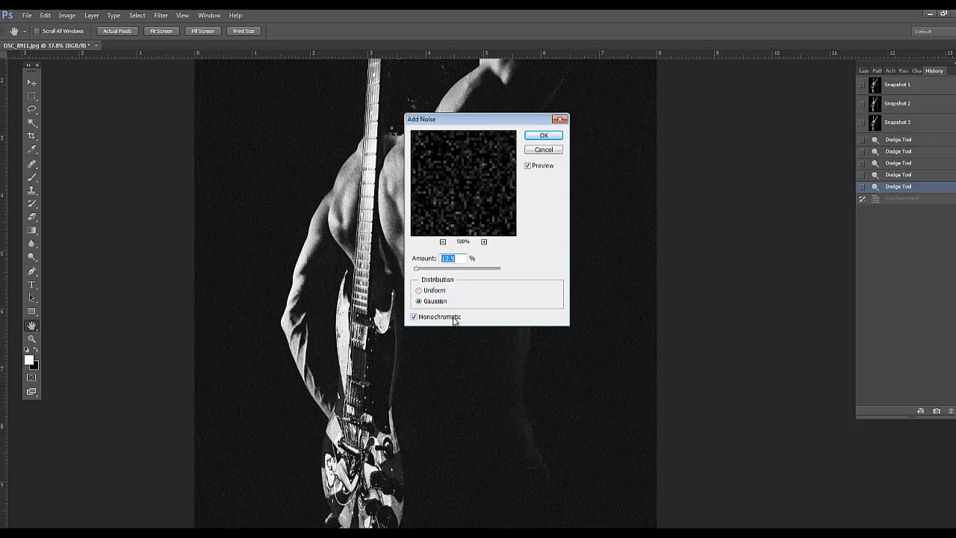
pyautogui.moveTo(473, 201); pyautogui.dragTo(460, 183)
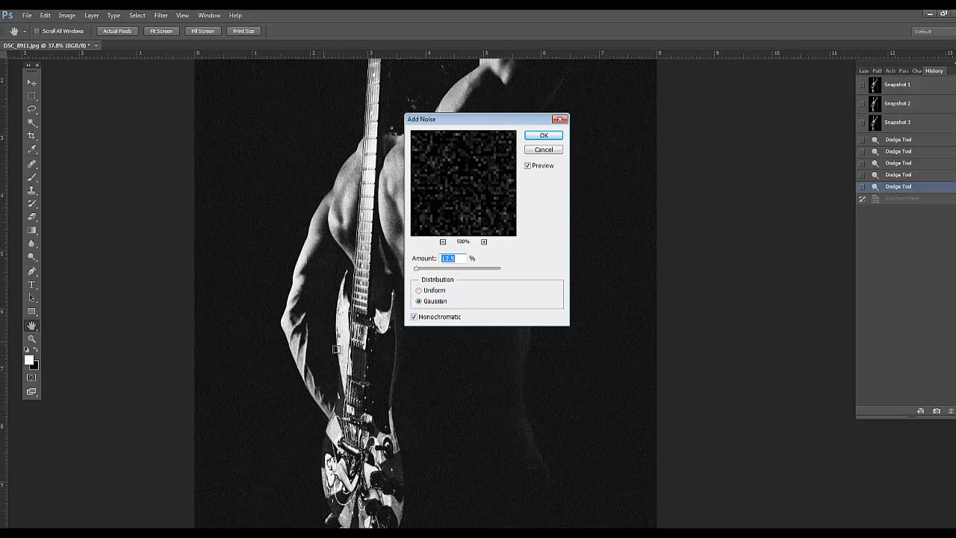
pyautogui.click(419, 291)
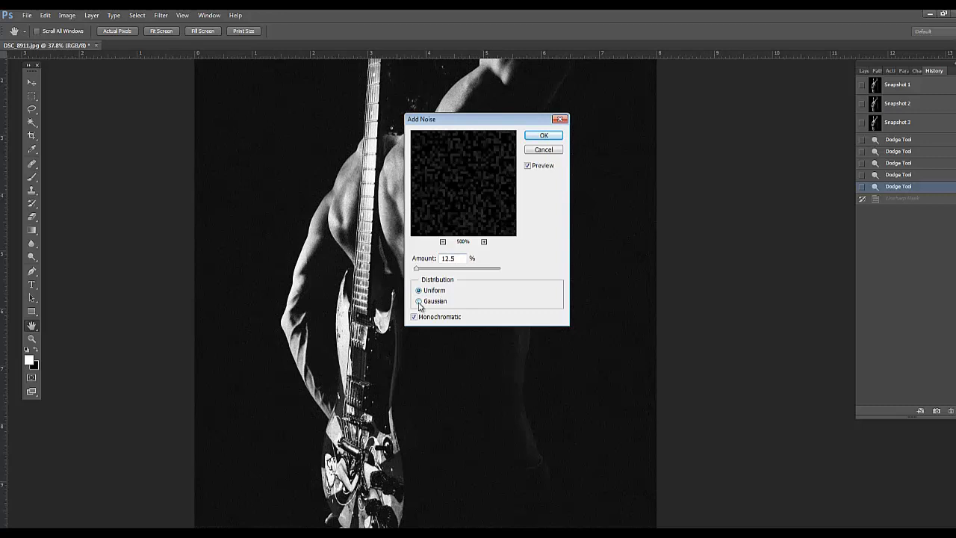
pyautogui.click(420, 301)
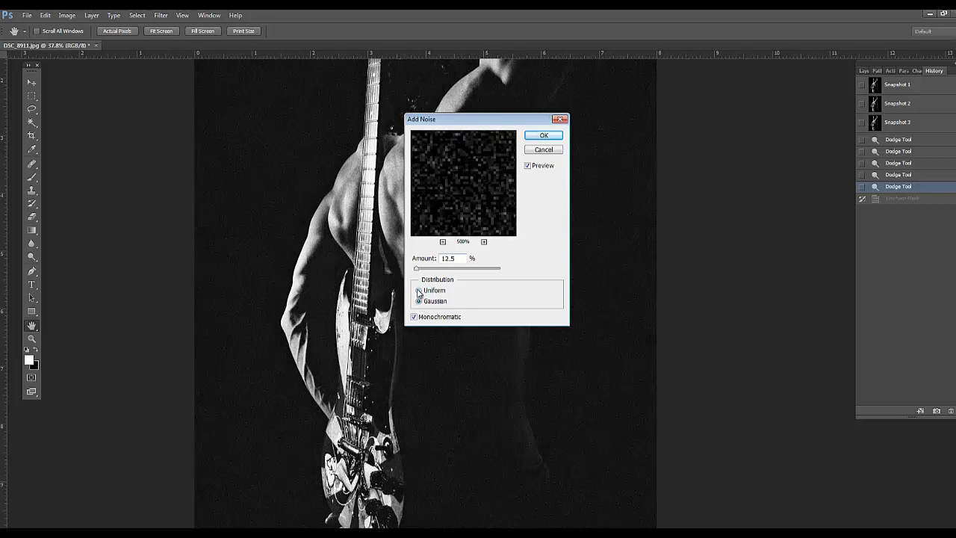
# Set the noise amount to 1.2%, check it in the preview and apply the Add Noise filter.
pyautogui.doubleClick(458, 257)
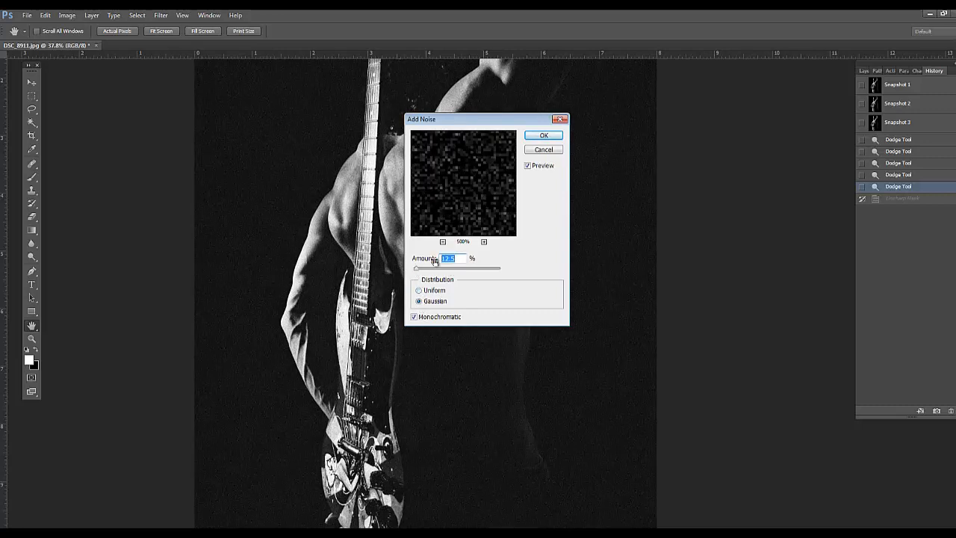
pyautogui.write('1.8')
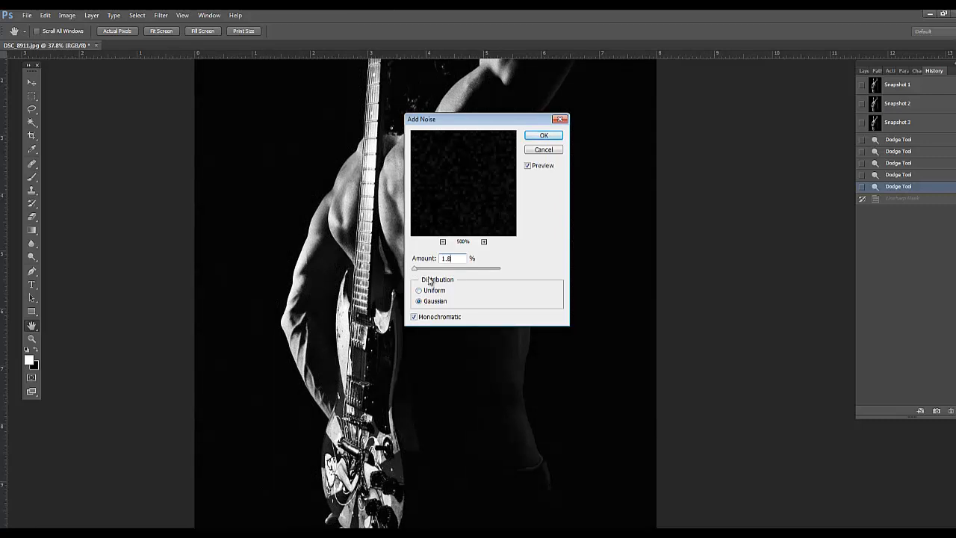
pyautogui.click(457, 188)
pyautogui.click(456, 192)
pyautogui.moveTo(468, 191)
pyautogui.mouseDown()
pyautogui.moveTo(442, 178)
pyautogui.moveTo(460, 177)
pyautogui.mouseUp()
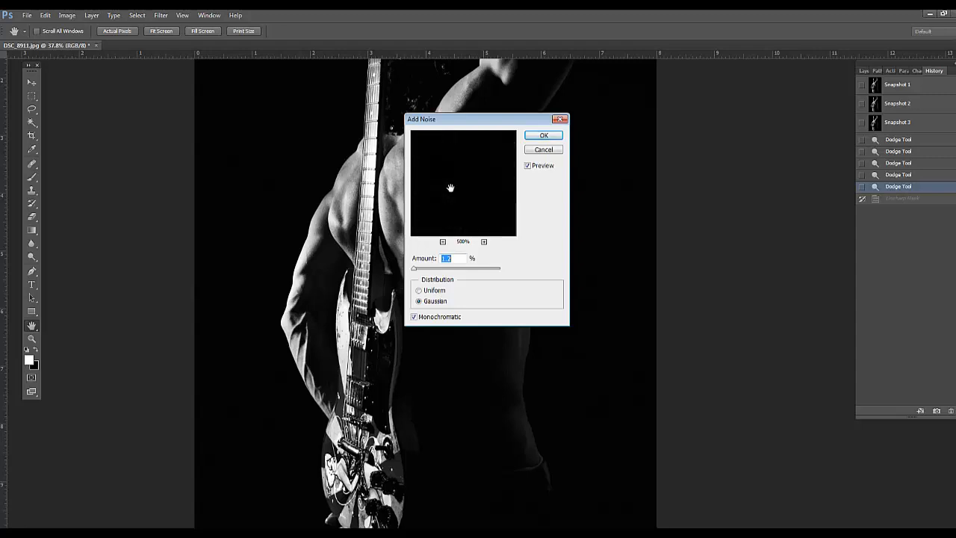
pyautogui.moveTo(454, 186)
pyautogui.mouseDown()
pyautogui.moveTo(453, 163)
pyautogui.moveTo(454, 171)
pyautogui.mouseUp()
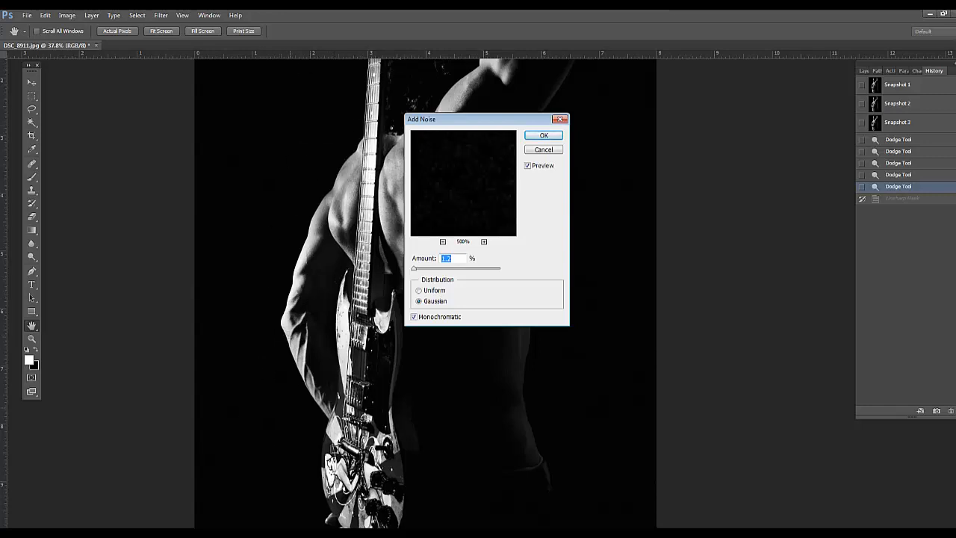
pyautogui.click(545, 136)
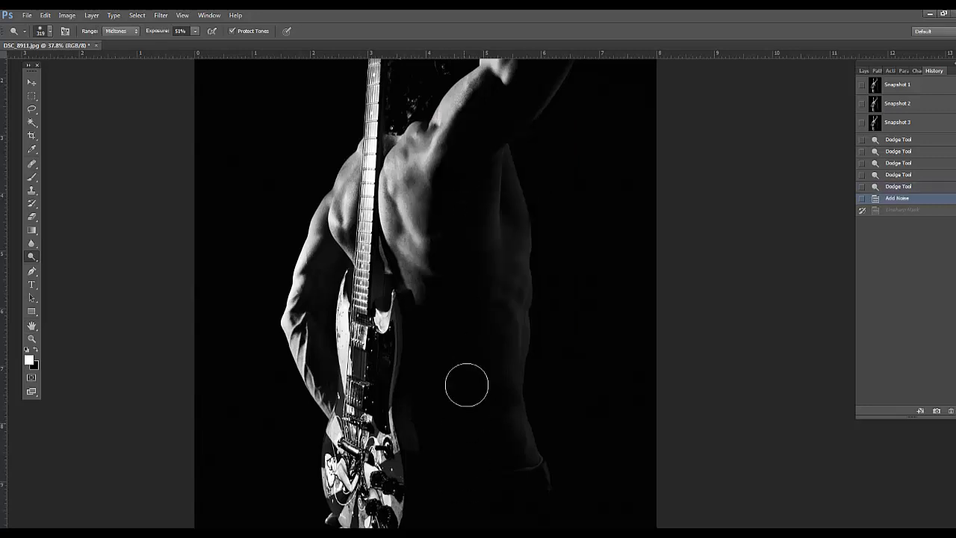
# Examine the added grain on the back and arm up close, then view the whole photo.
pyautogui.scroll(-4, 465, 384)
pyautogui.scroll(5, 524, 383)
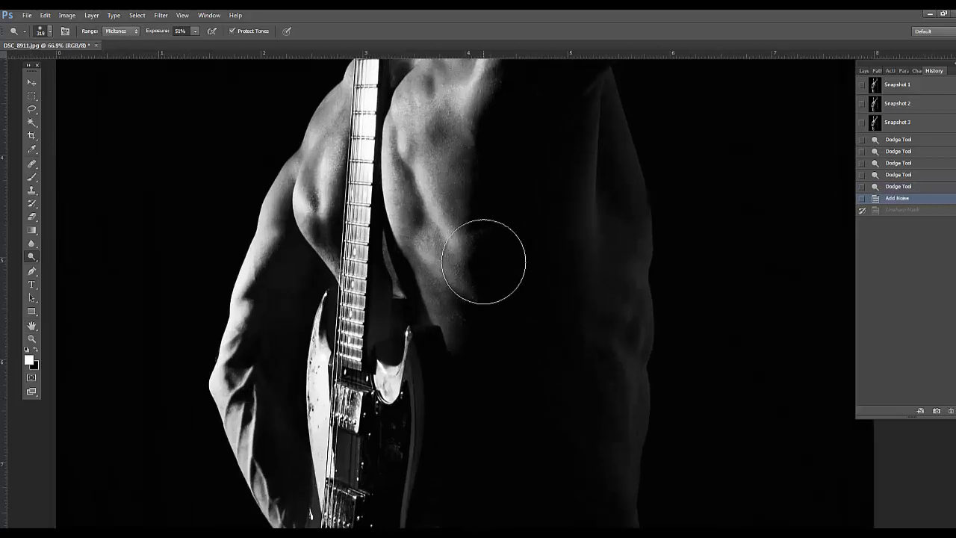
pyautogui.scroll(1, 486, 246)
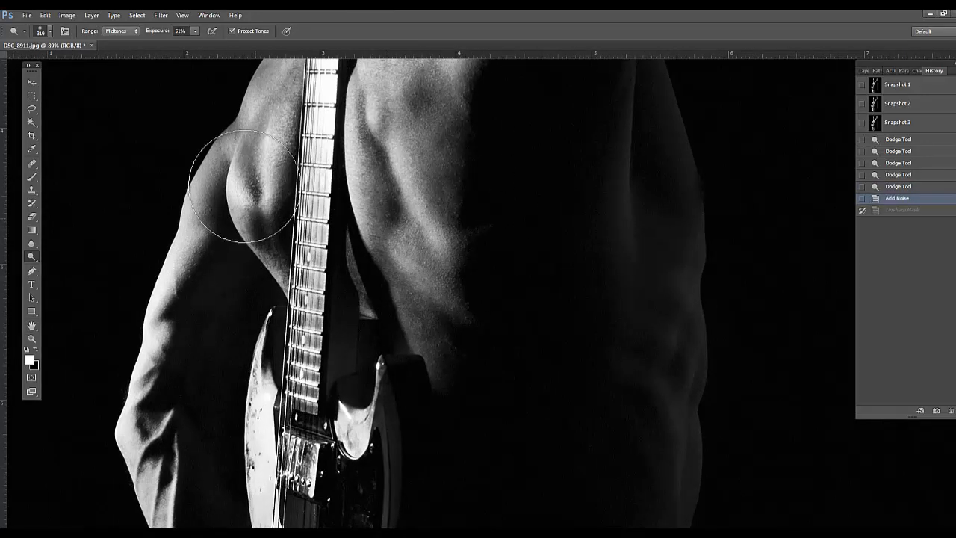
pyautogui.scroll(-4, 483, 277)
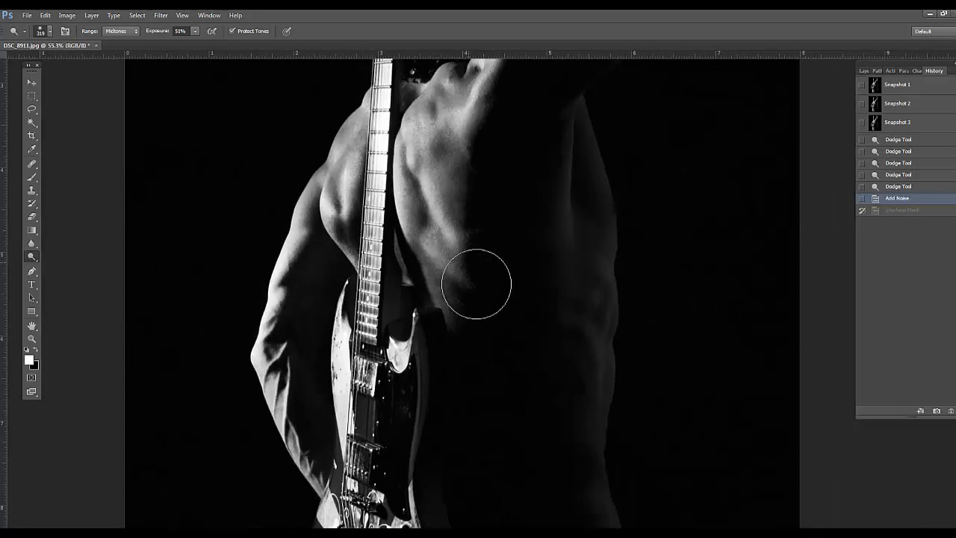
pyautogui.scroll(-1, 519, 240)
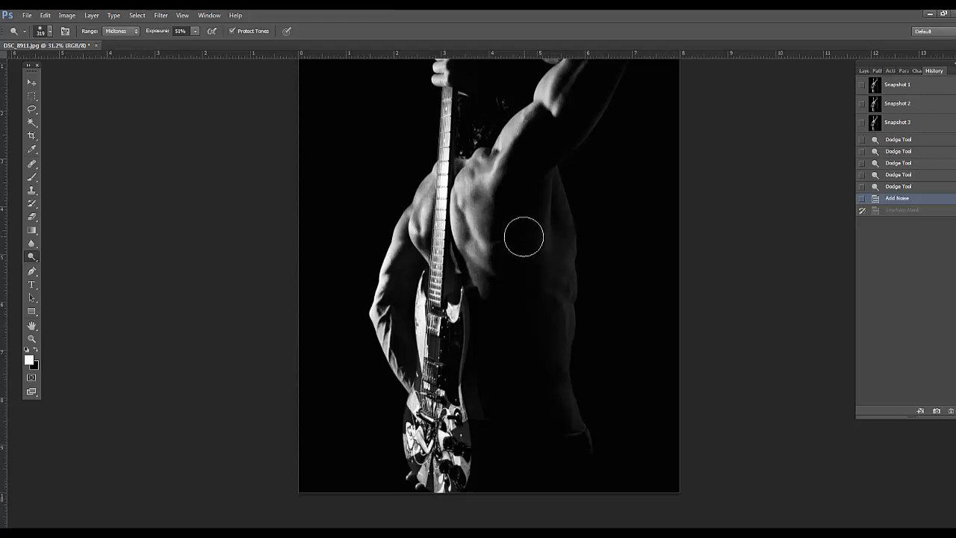
pyautogui.scroll(-1, 523, 228)
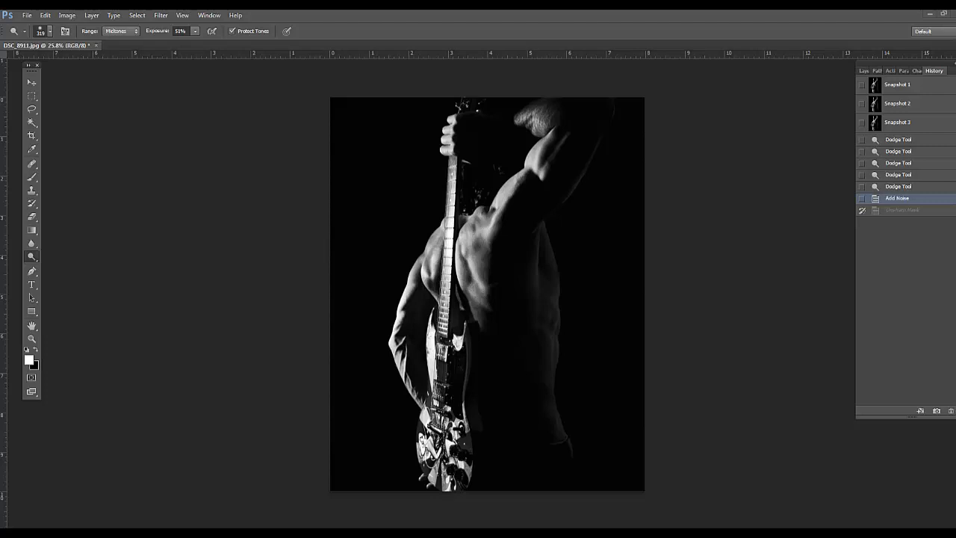
# Switch to Chrome, search Google for "karsh image" and show the image results.
pyautogui.moveTo(955, 60); pyautogui.dragTo(475, 49)
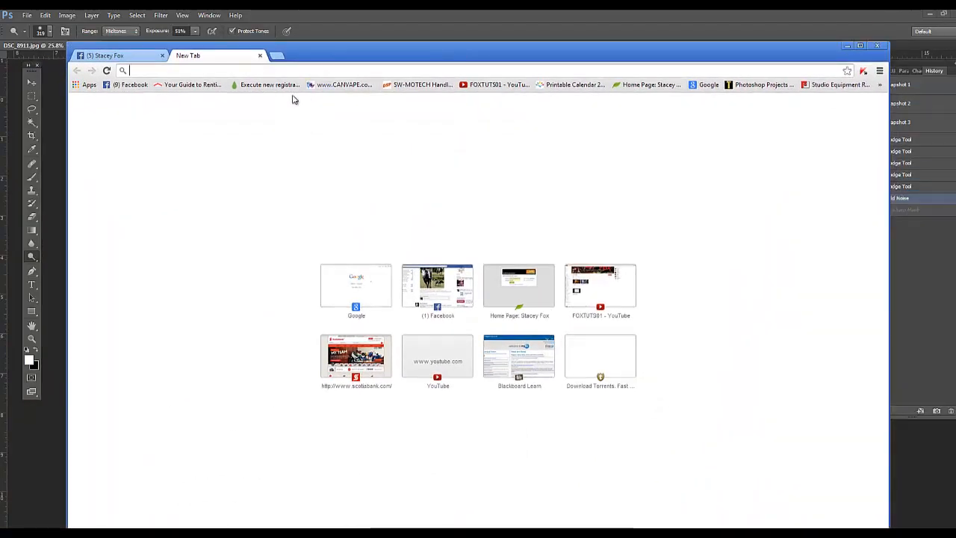
pyautogui.click(705, 85)
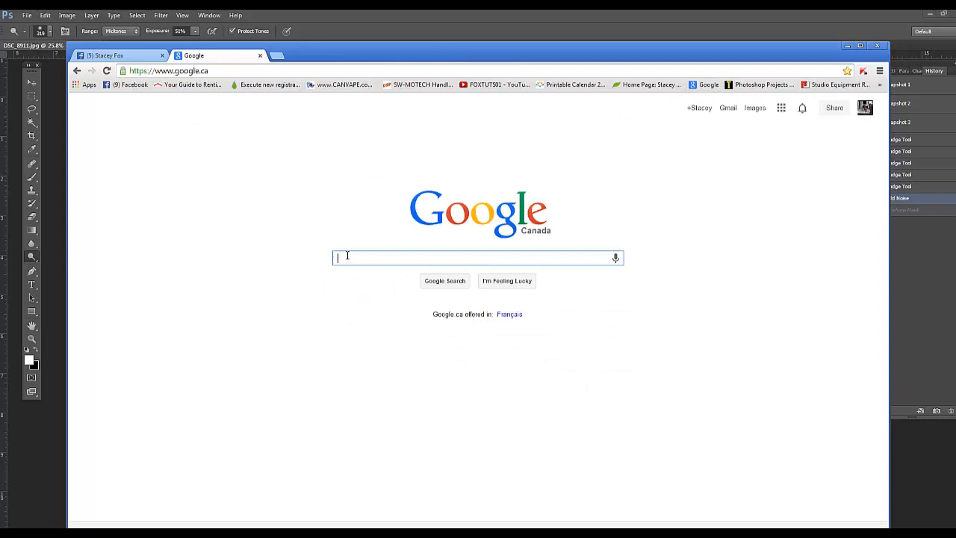
pyautogui.write('karsh')
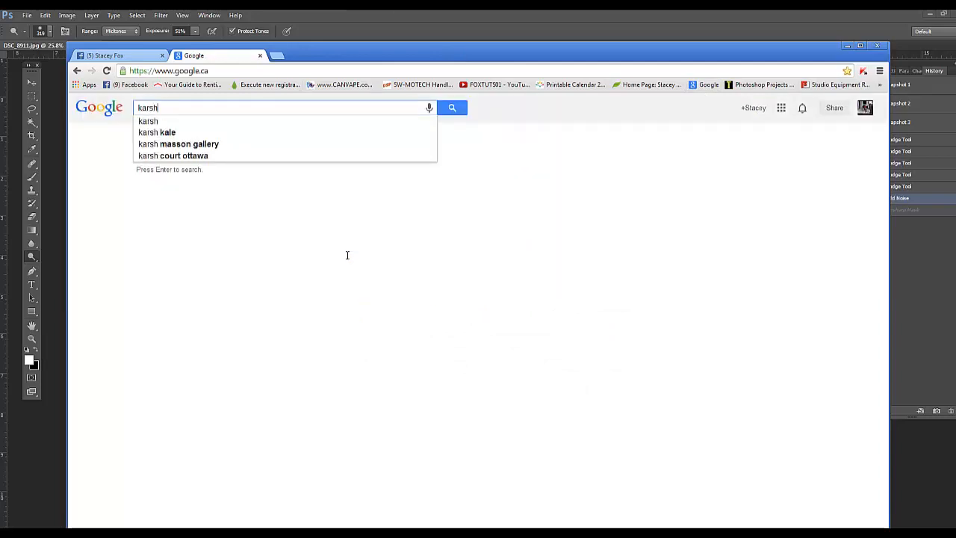
pyautogui.write(' image')
pyautogui.press('Return')
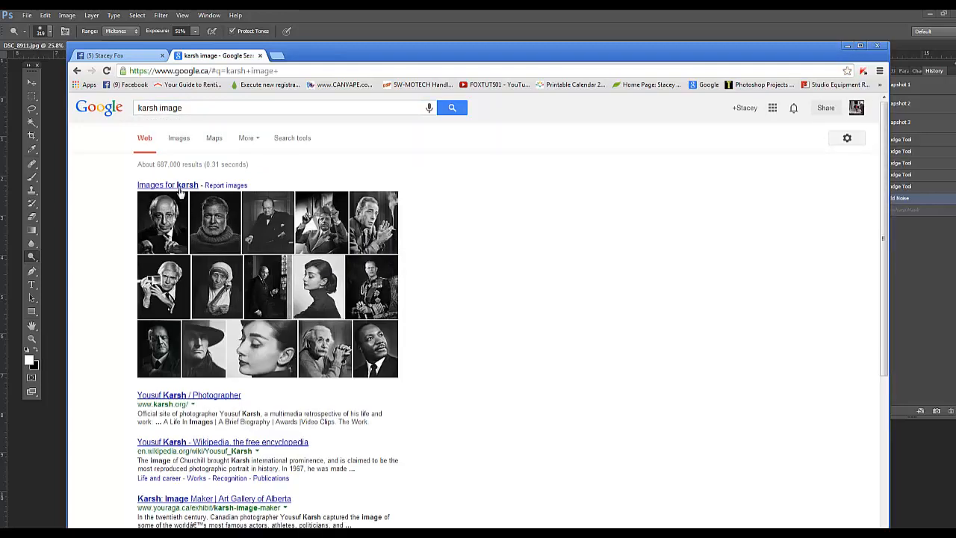
pyautogui.click(179, 138)
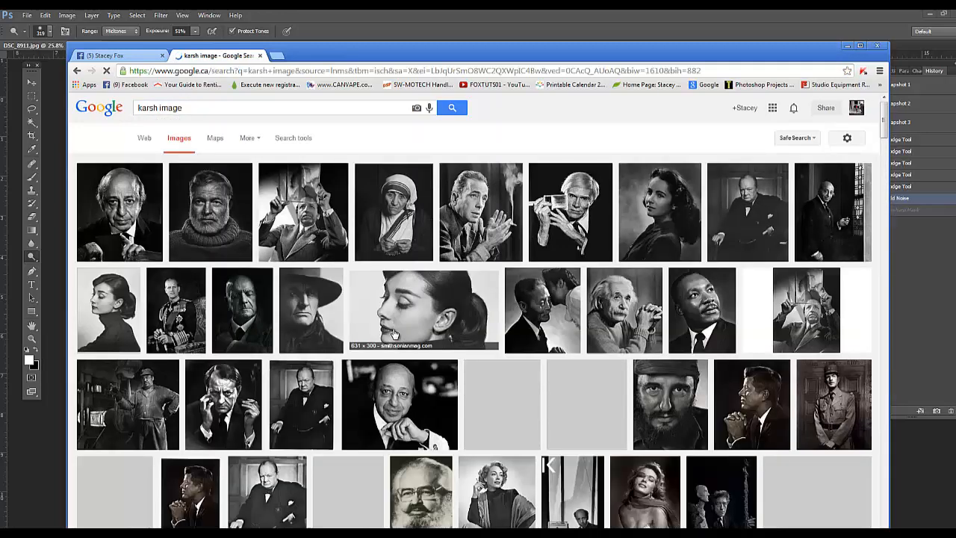
# Open the full-size Karsh portrait of the bearded man in the turtleneck sweater, copy the image and switch back to Photoshop.
pyautogui.click(217, 224)
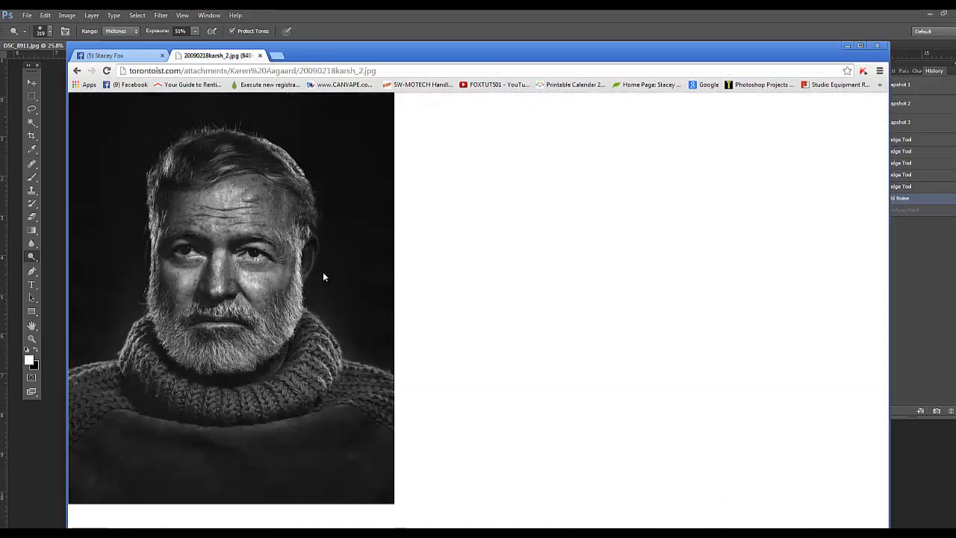
pyautogui.rightClick(318, 281)
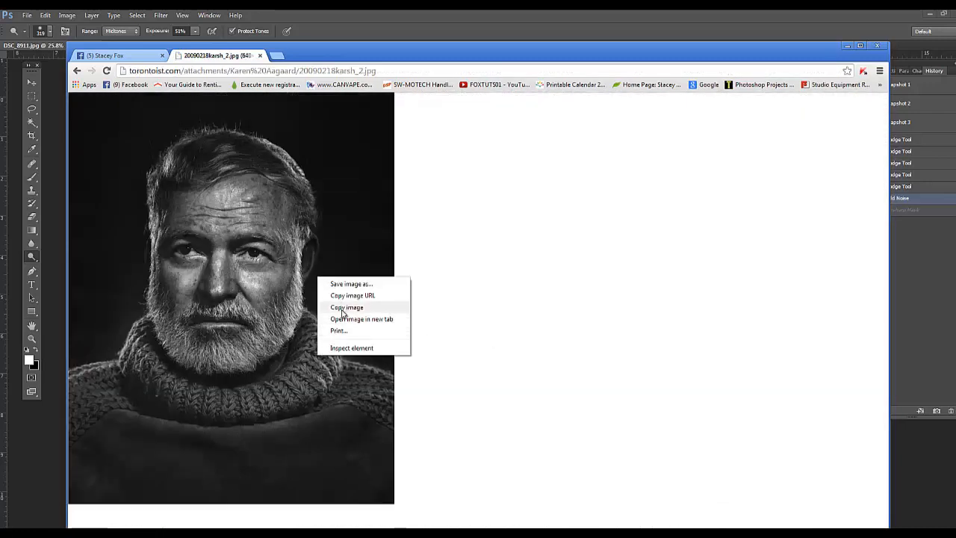
pyautogui.click(345, 307)
pyautogui.click(67, 300)
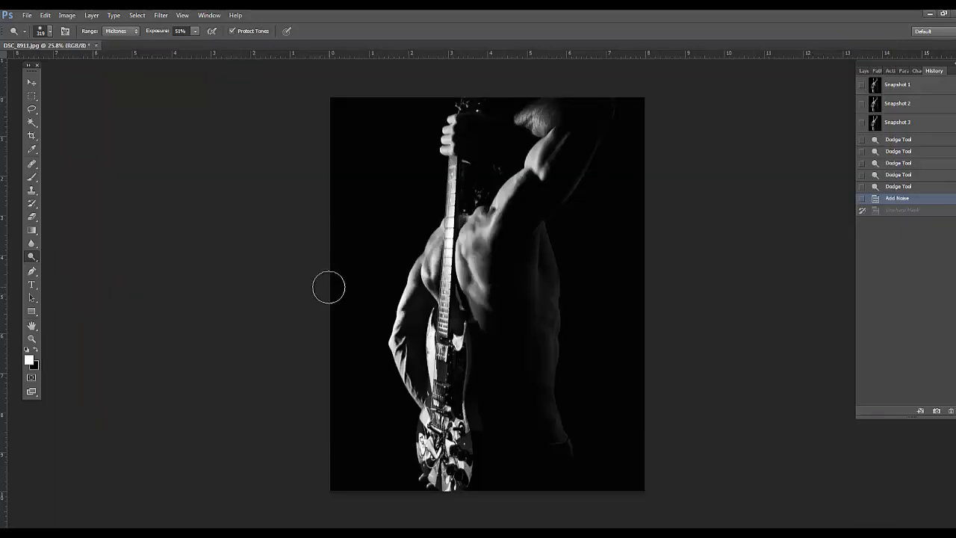
# Create a 640 × 808 pixel grayscale document from the Clipboard preset, recopy the portrait in Chrome and paste it into the document.
pyautogui.hotkey('ctrl', 'n')
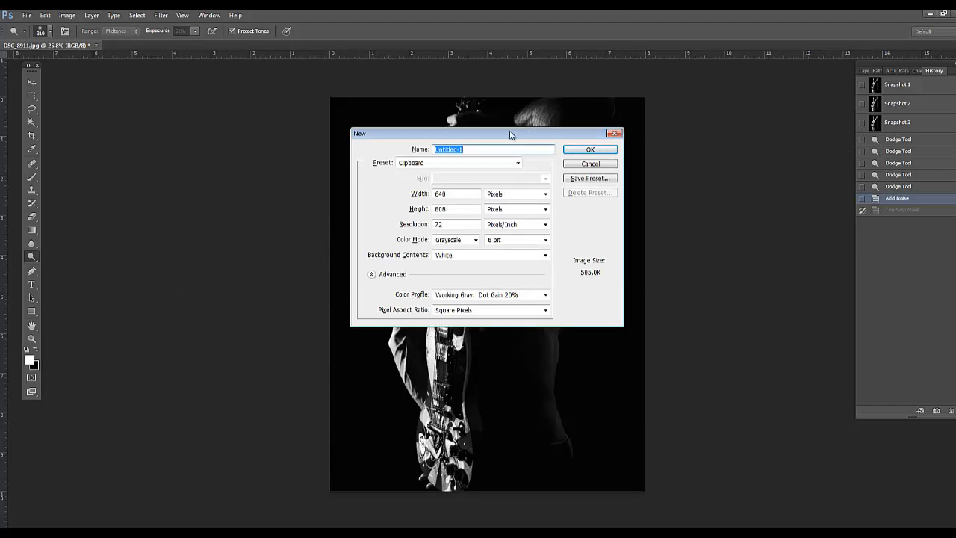
pyautogui.moveTo(511, 134); pyautogui.dragTo(466, 148)
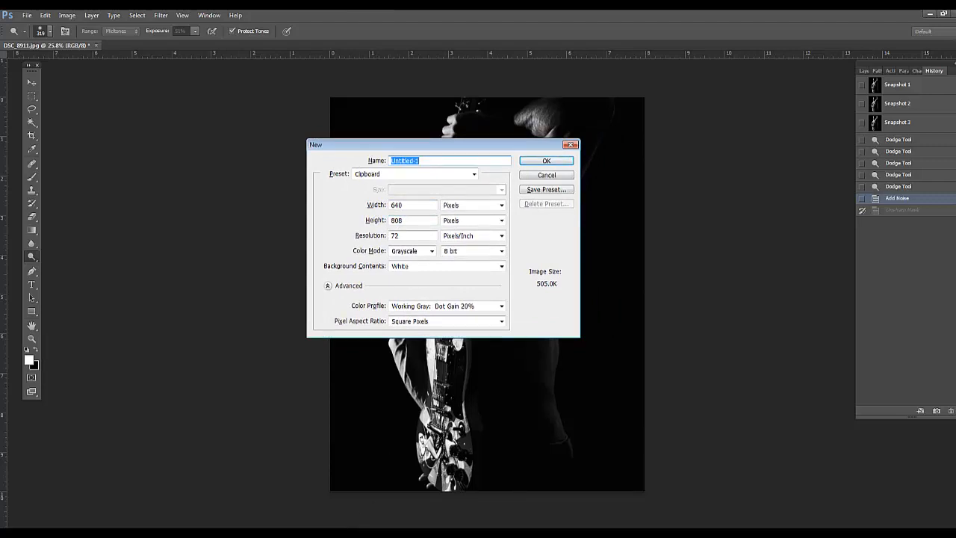
pyautogui.hotkey('alt', 'Tab')
pyautogui.rightClick(299, 316)
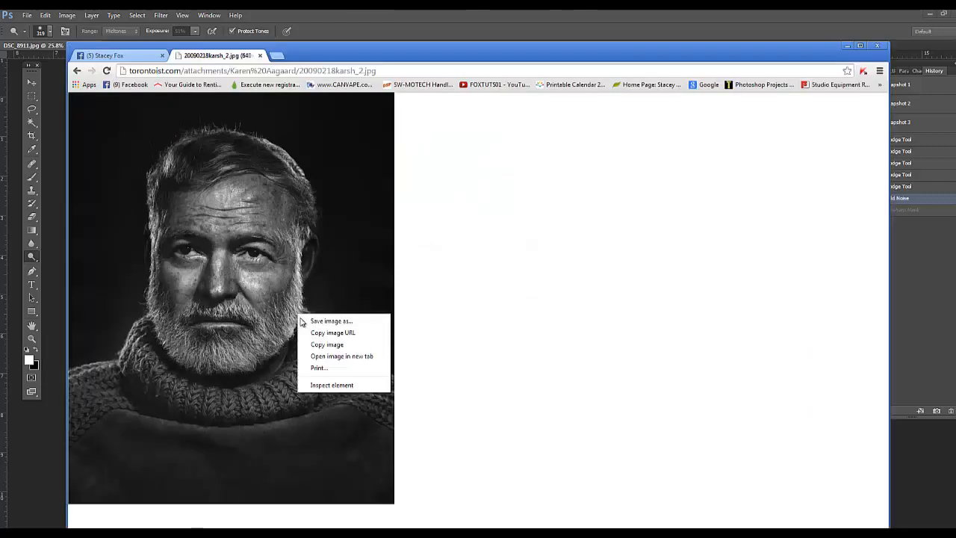
pyautogui.click(320, 344)
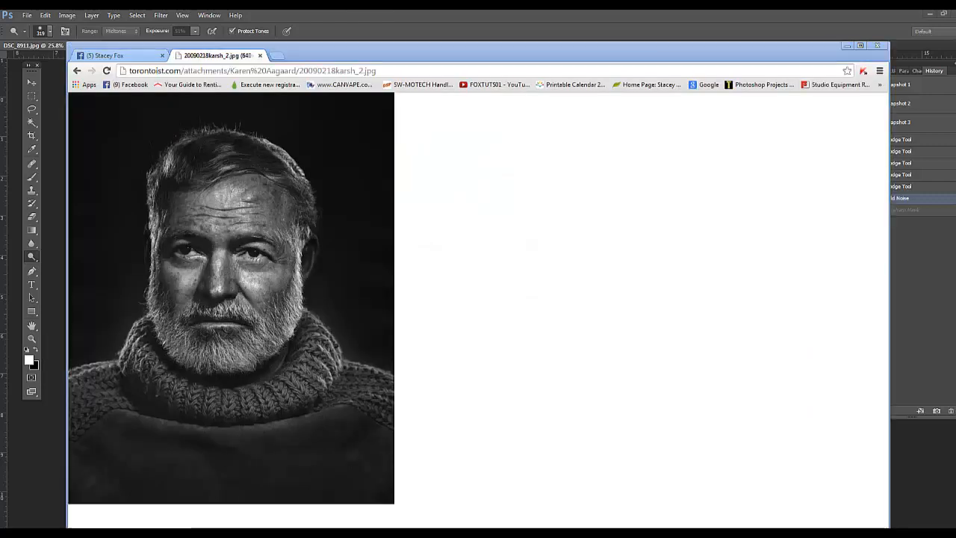
pyautogui.hotkey('alt', 'Tab')
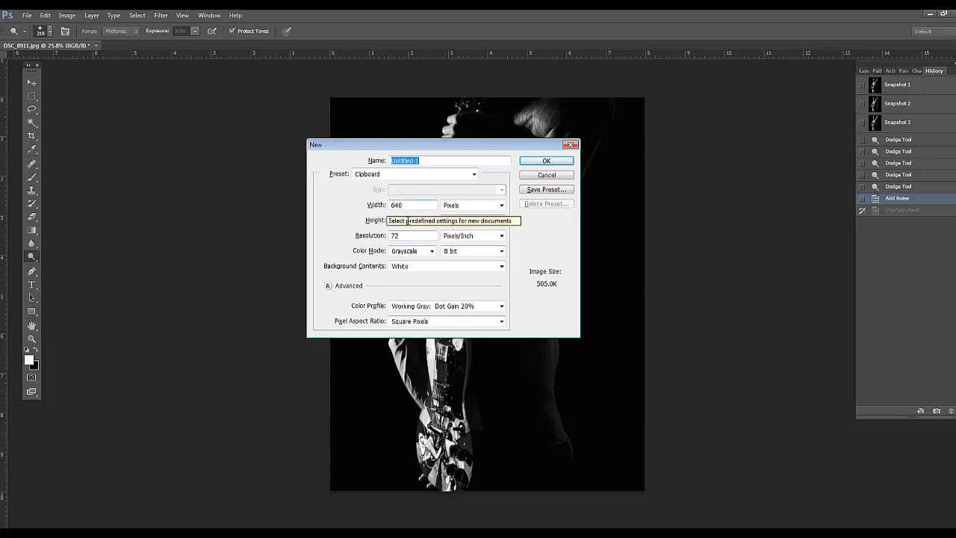
pyautogui.click(546, 161)
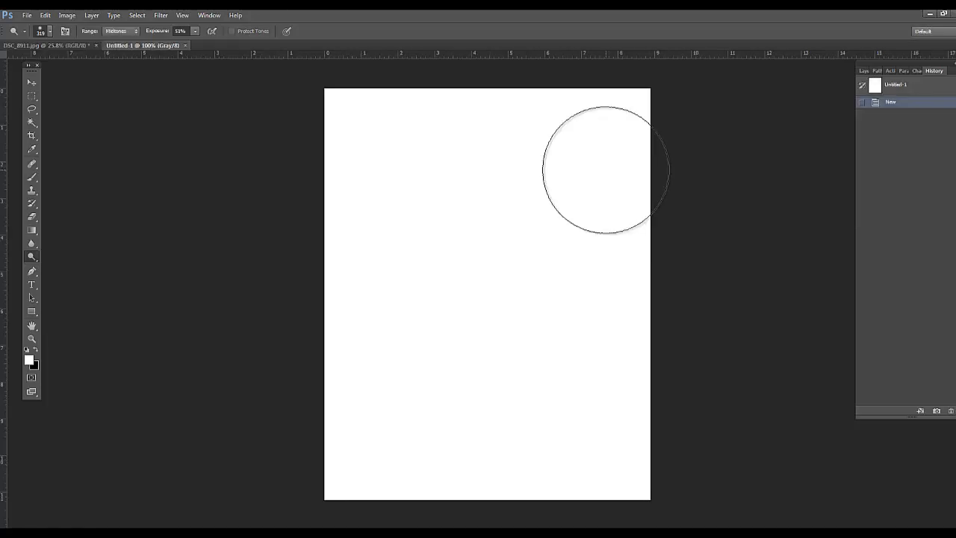
pyautogui.hotkey('ctrl', 'v')
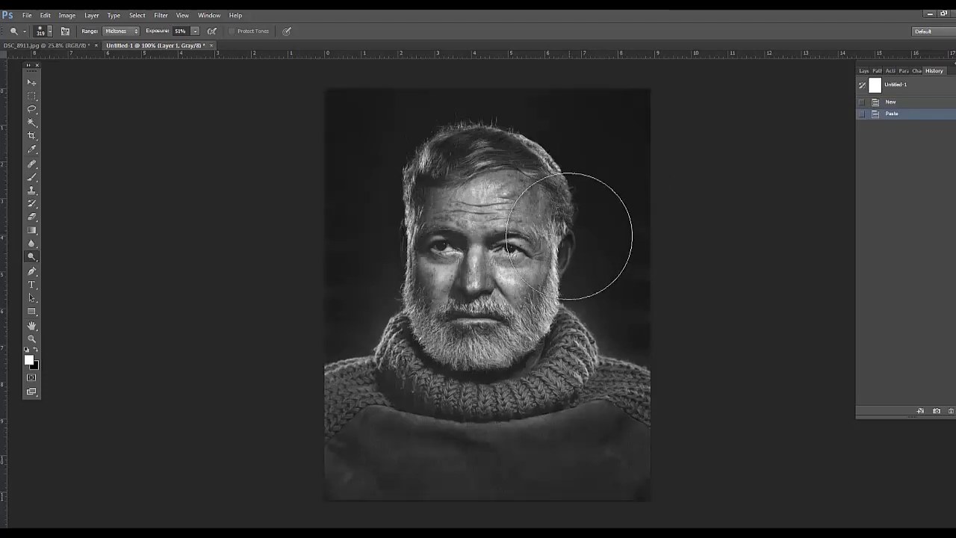
# Deepen the portrait's blacks with Levels by raising the input black point to the start of the histogram.
pyautogui.hotkey('ctrl', 'l')
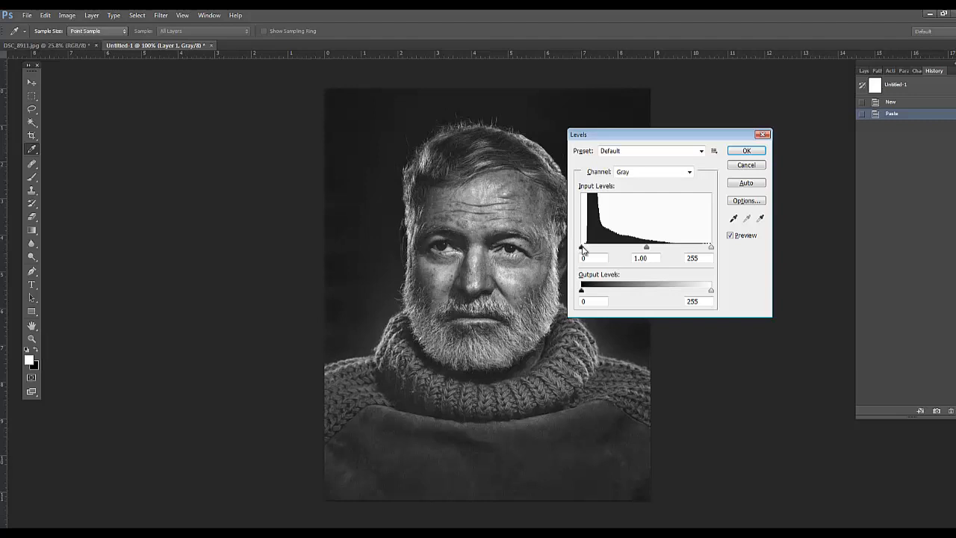
pyautogui.moveTo(582, 247); pyautogui.dragTo(587, 247)
pyautogui.click(737, 154)
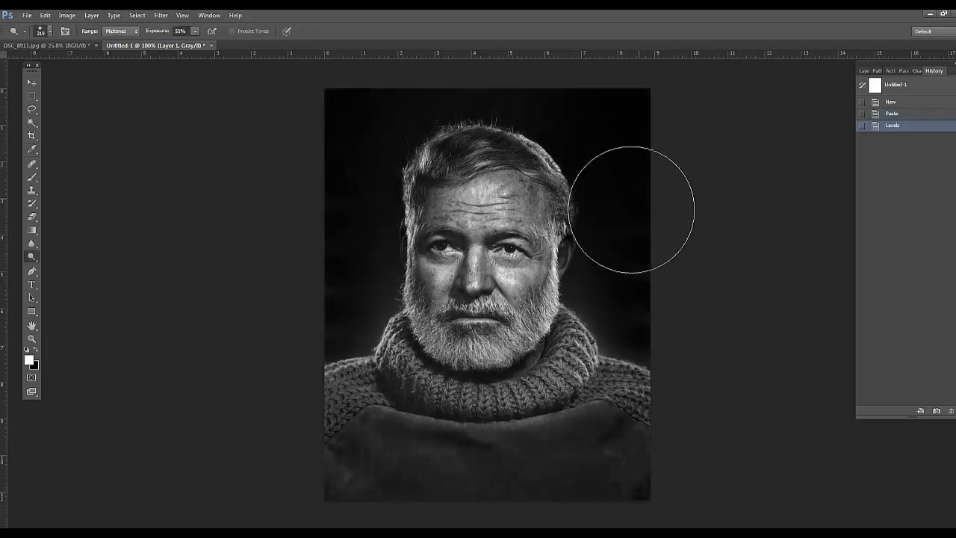
# Examine the highlights, shadows and contrast on the portrait's face, beard and sweater, both up close and in the whole picture.
pyautogui.hotkey('ctrl', '+')
pyautogui.scroll(1, 535, 230)
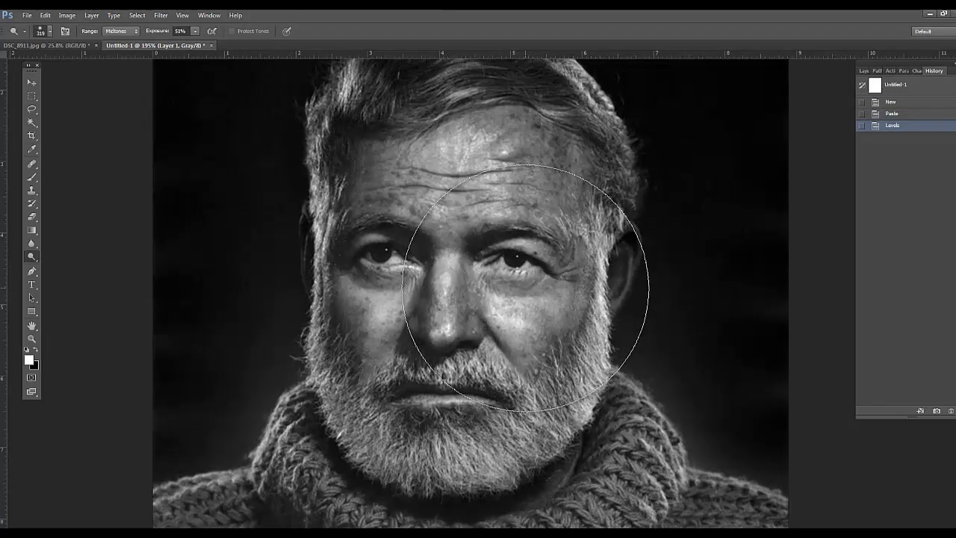
pyautogui.hotkey('ctrl', '0')
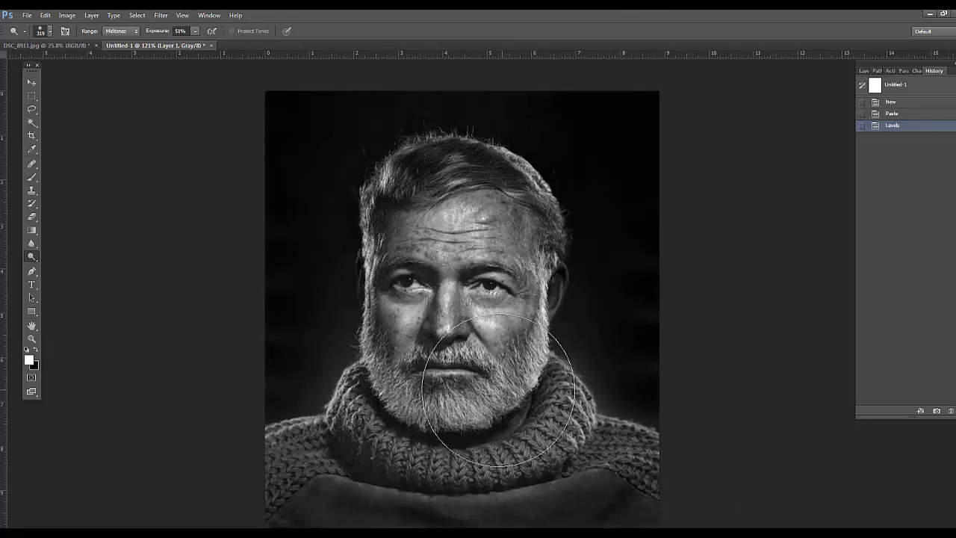
pyautogui.press('v')
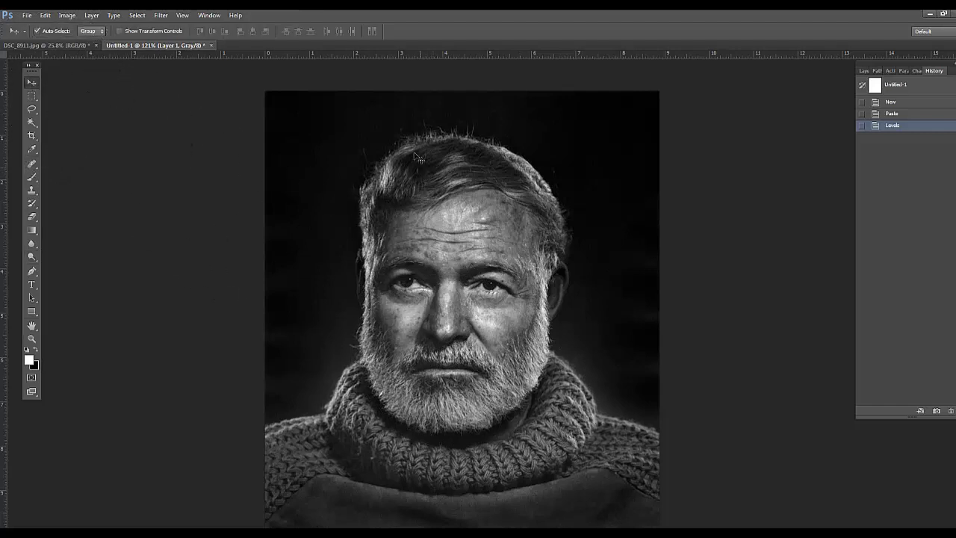
pyautogui.scroll(-3, 538, 404)
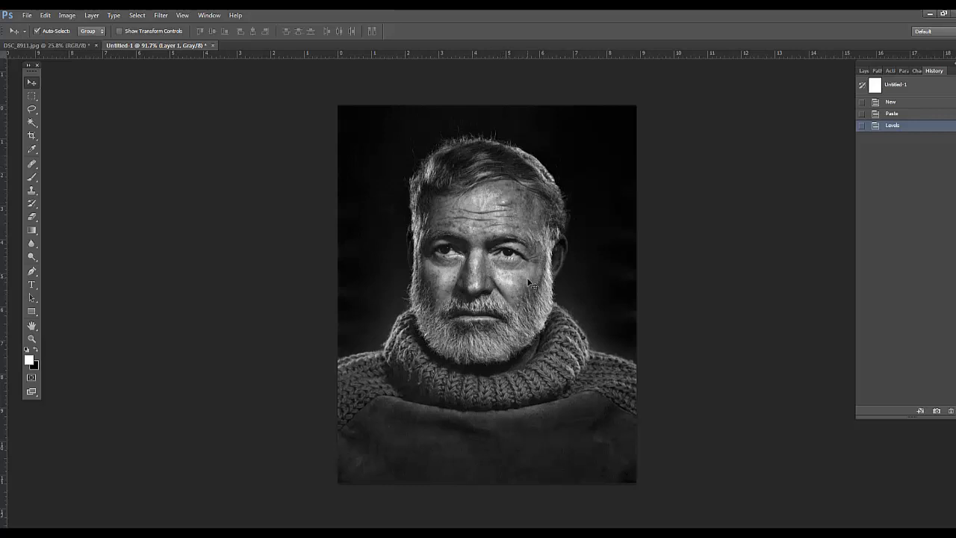
pyautogui.scroll(1, 527, 302)
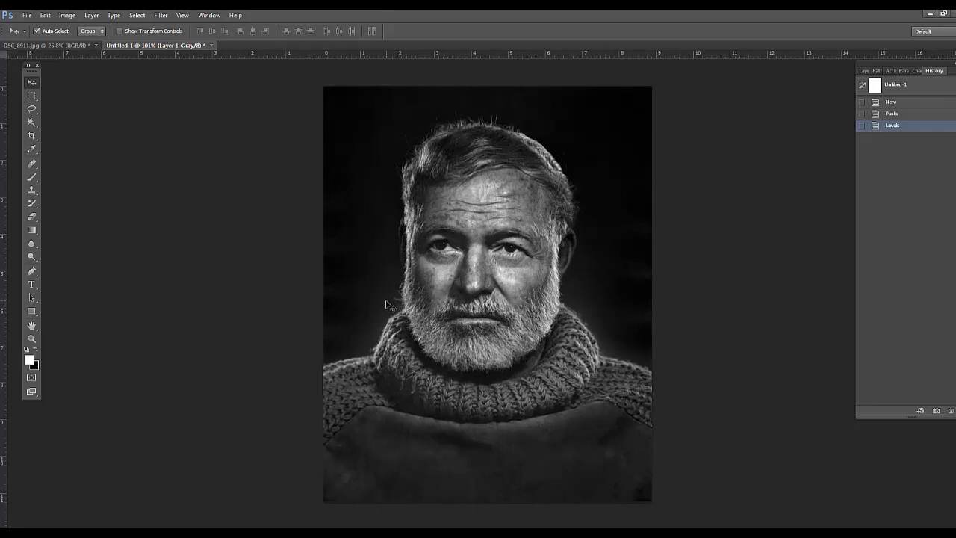
pyautogui.scroll(5, 491, 240)
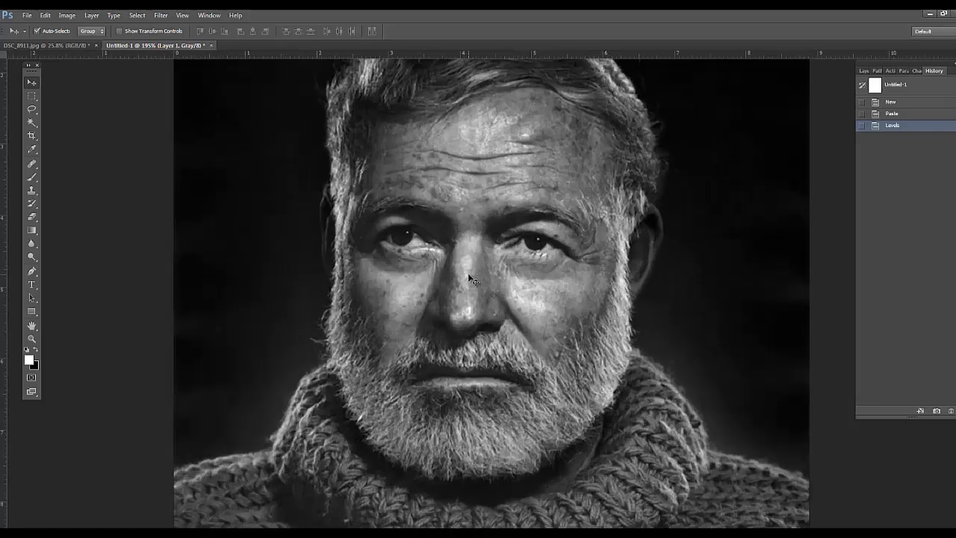
pyautogui.scroll(-3, 460, 282)
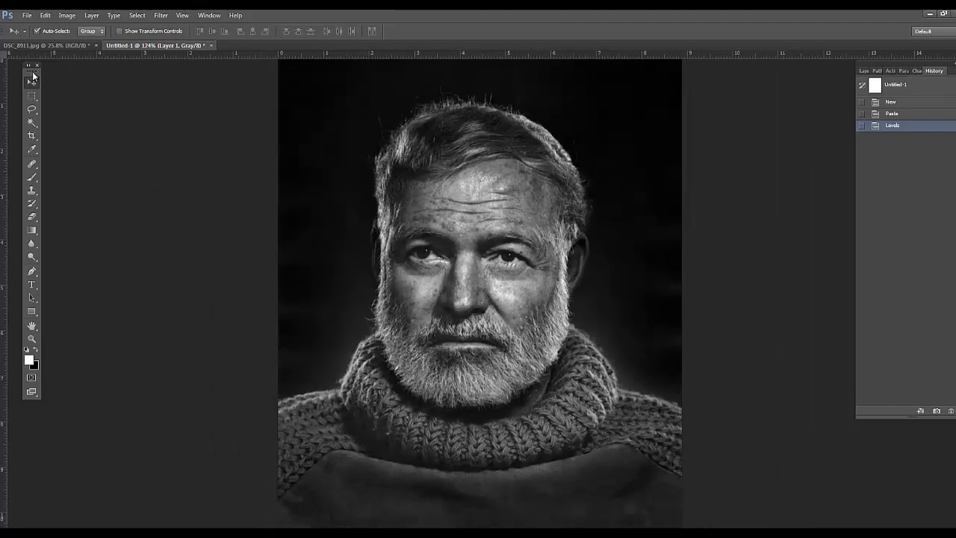
# Place the toolbox beside the portrait to show the Dodge and Burn tools, and return it to the side with the Move tool active.
pyautogui.moveTo(32, 75); pyautogui.dragTo(199, 139)
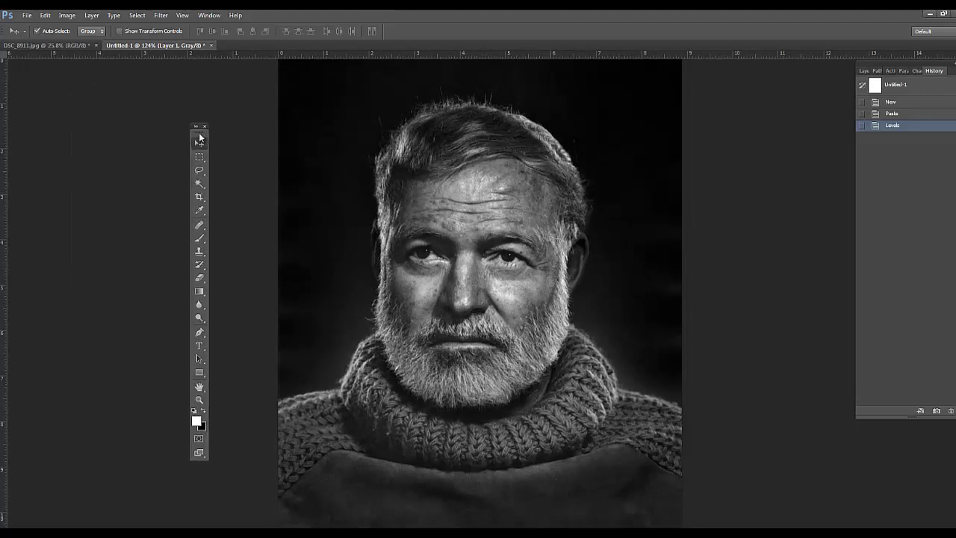
pyautogui.click(199, 319)
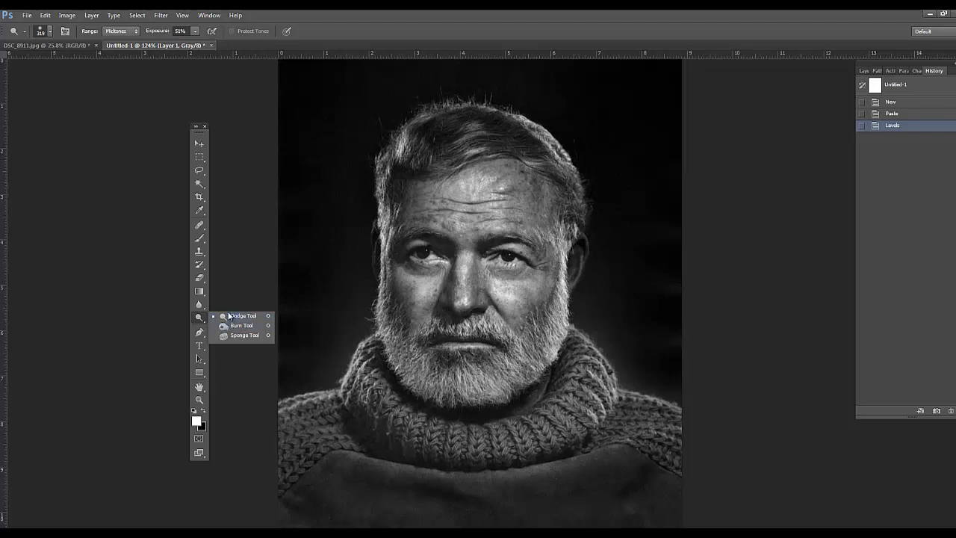
pyautogui.click(222, 317)
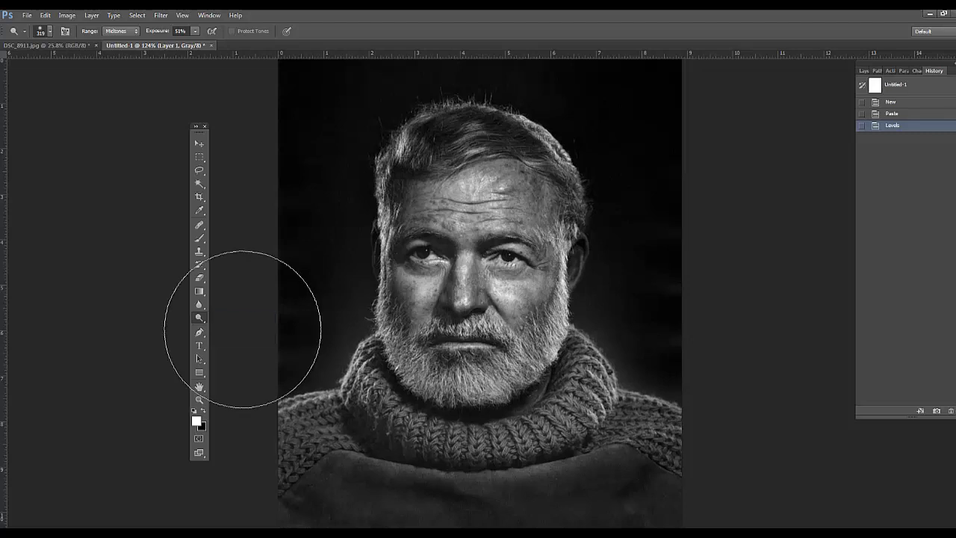
pyautogui.click(201, 321)
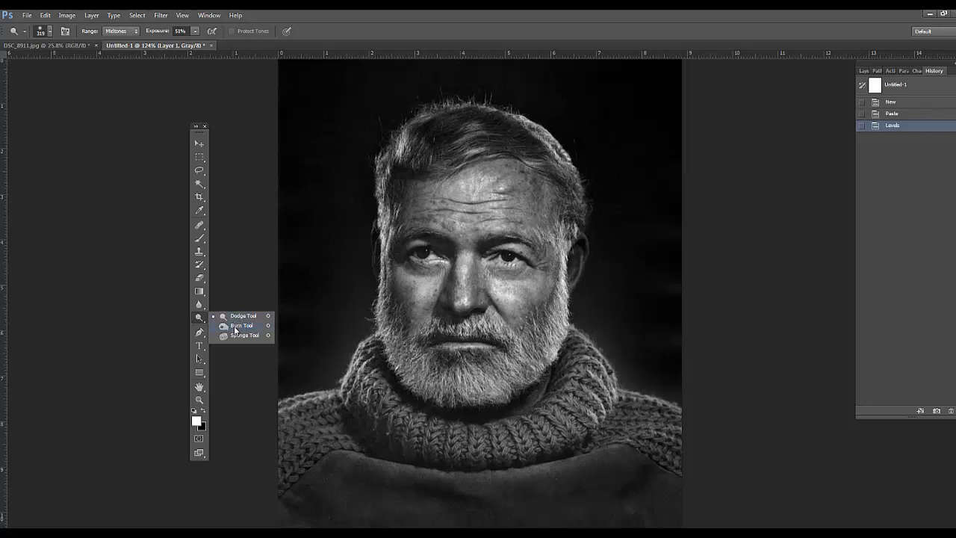
pyautogui.click(234, 329)
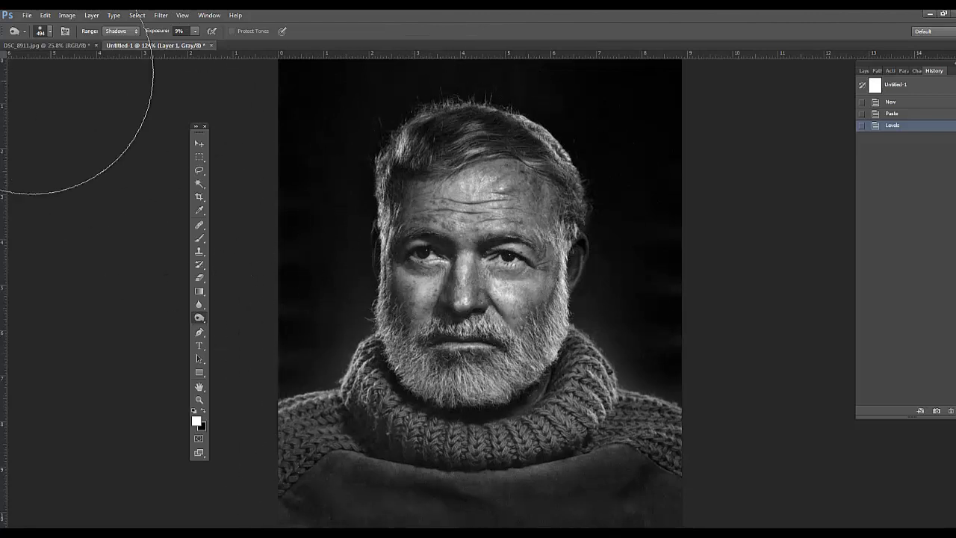
pyautogui.moveTo(198, 127); pyautogui.dragTo(46, 86)
pyautogui.click(46, 105)
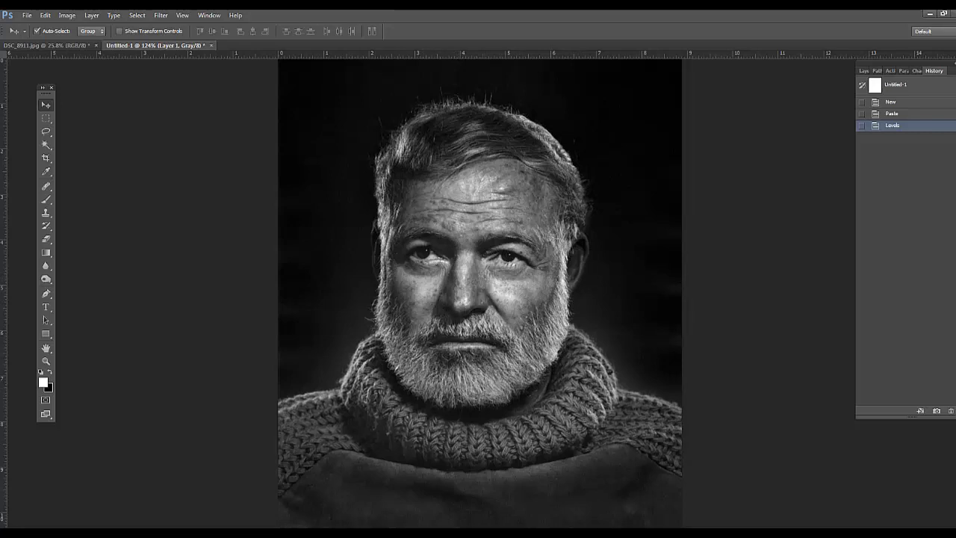
# Switch to Chrome, return to the "karsh image" results and look through the other Karsh portraits for their lighting and contrast.
pyautogui.hotkey('alt', 'Tab')
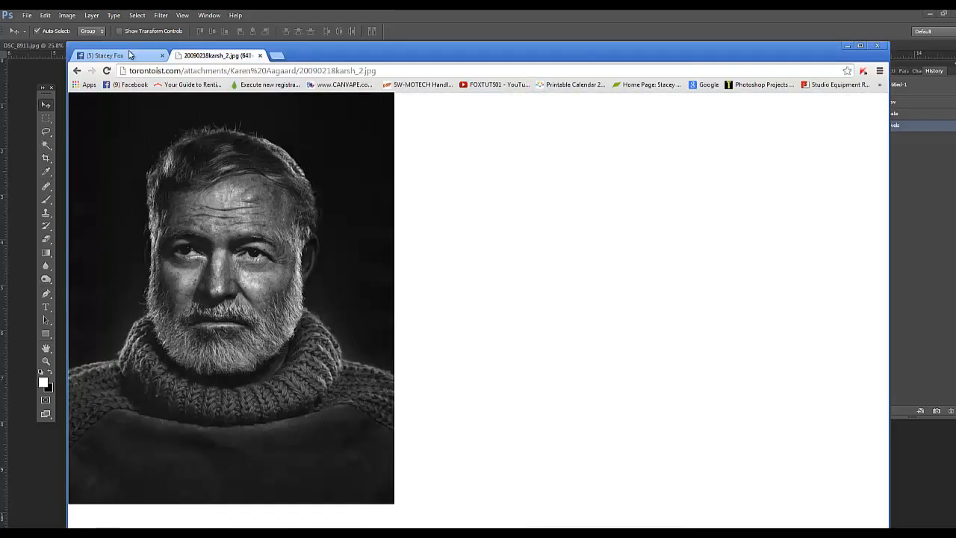
pyautogui.click(77, 70)
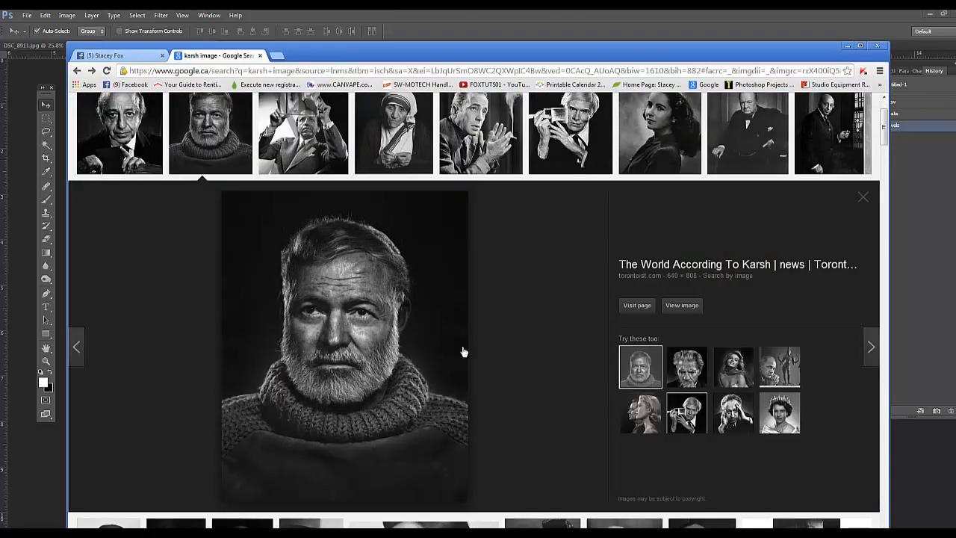
pyautogui.scroll(2, 454, 222)
pyautogui.scroll(-5, 609, 301)
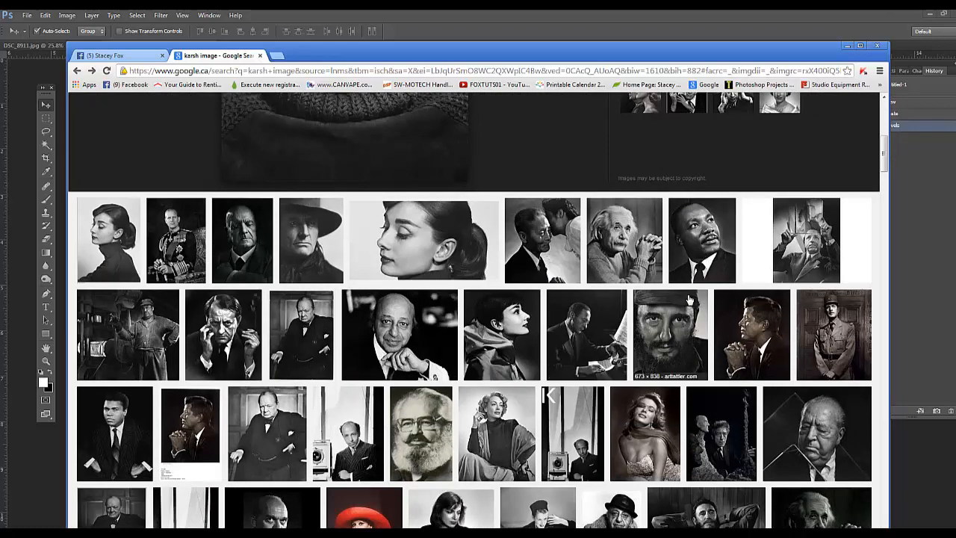
pyautogui.scroll(-3, 701, 273)
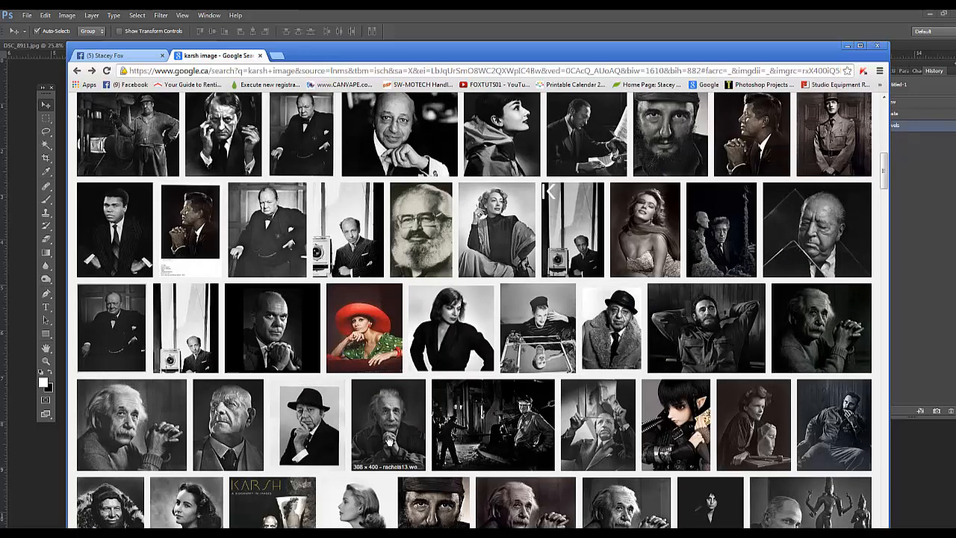
pyautogui.scroll(-2, 401, 403)
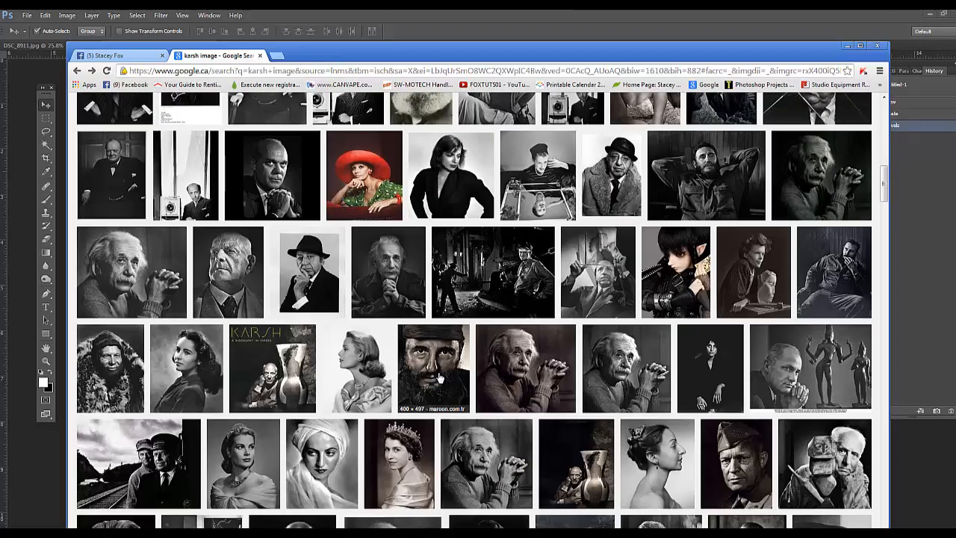
pyautogui.scroll(-1, 437, 350)
pyautogui.scroll(-2, 438, 349)
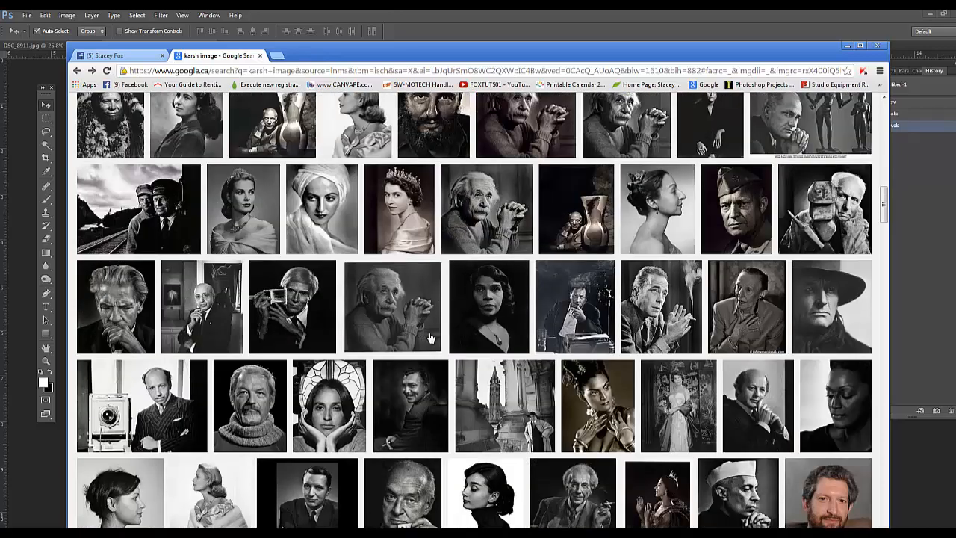
pyautogui.scroll(-1, 446, 349)
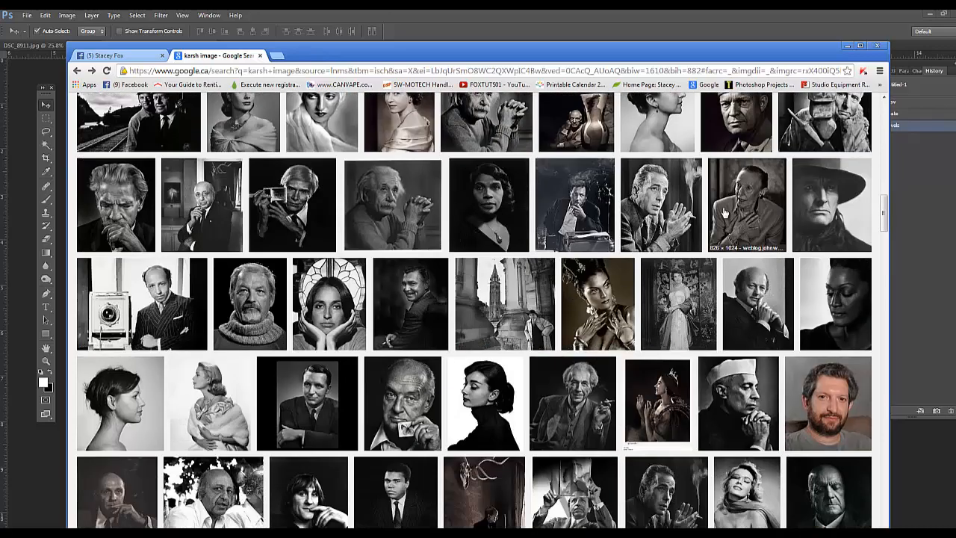
pyautogui.scroll(-1, 654, 221)
pyautogui.scroll(10, 443, 394)
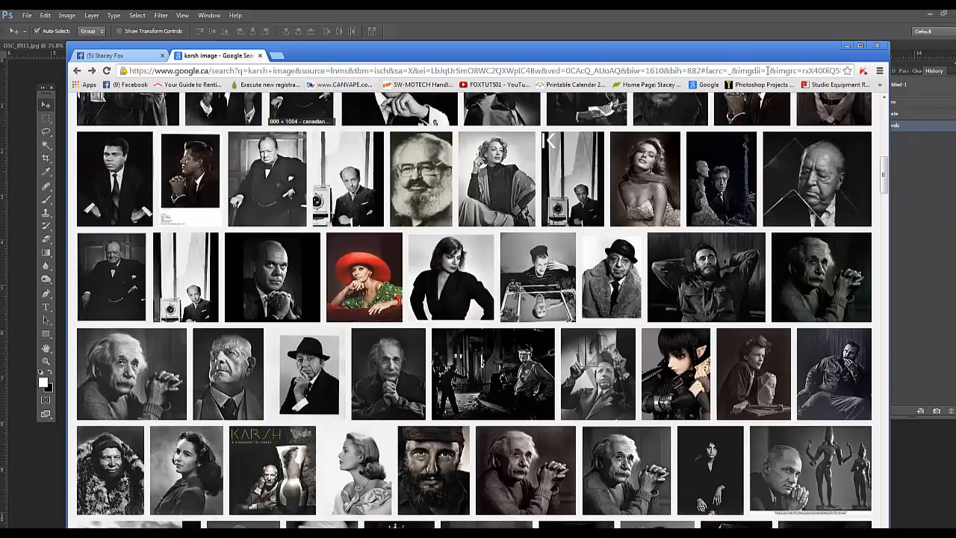
# Minimize Chrome and Photoshop and close the open folder window to clear the desktop.
pyautogui.click(847, 45)
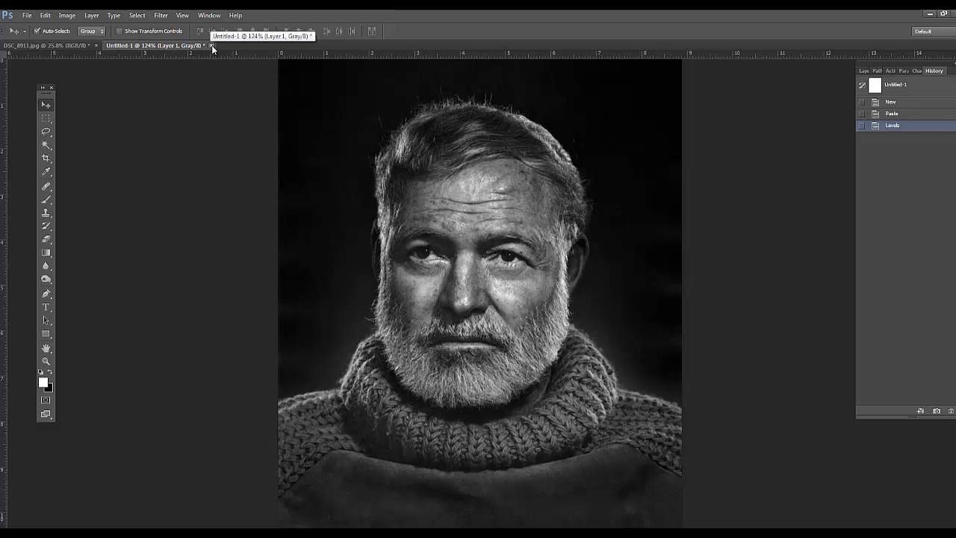
pyautogui.click(930, 13)
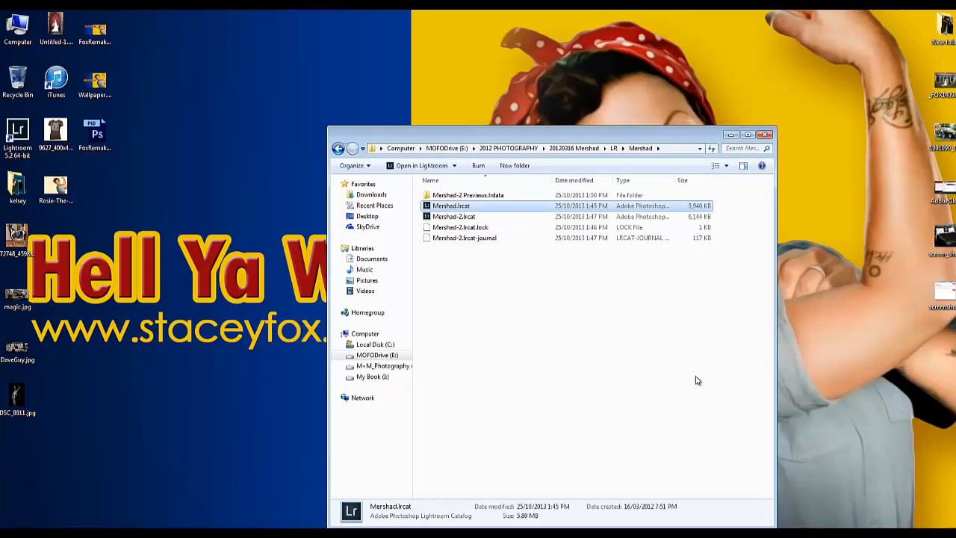
pyautogui.click(771, 135)
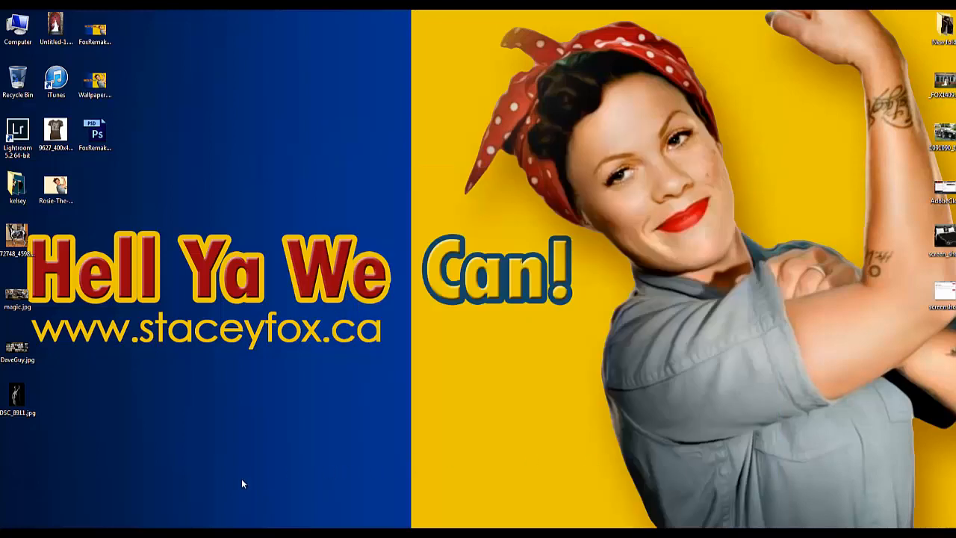